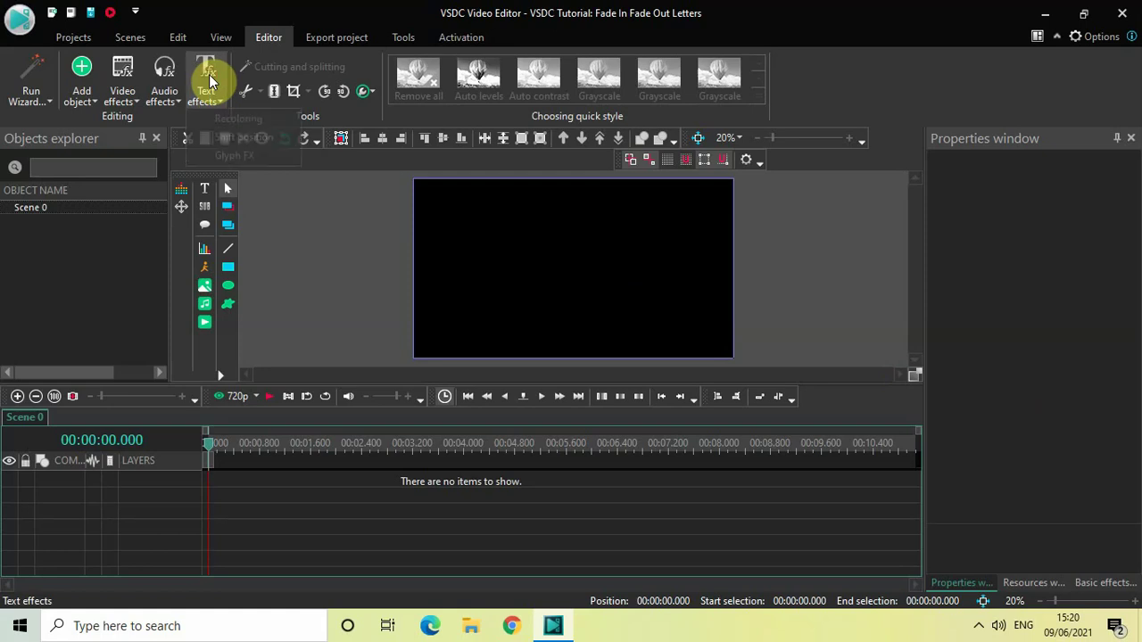
Browse the list of text effects without adding one.
left_click(212, 96)
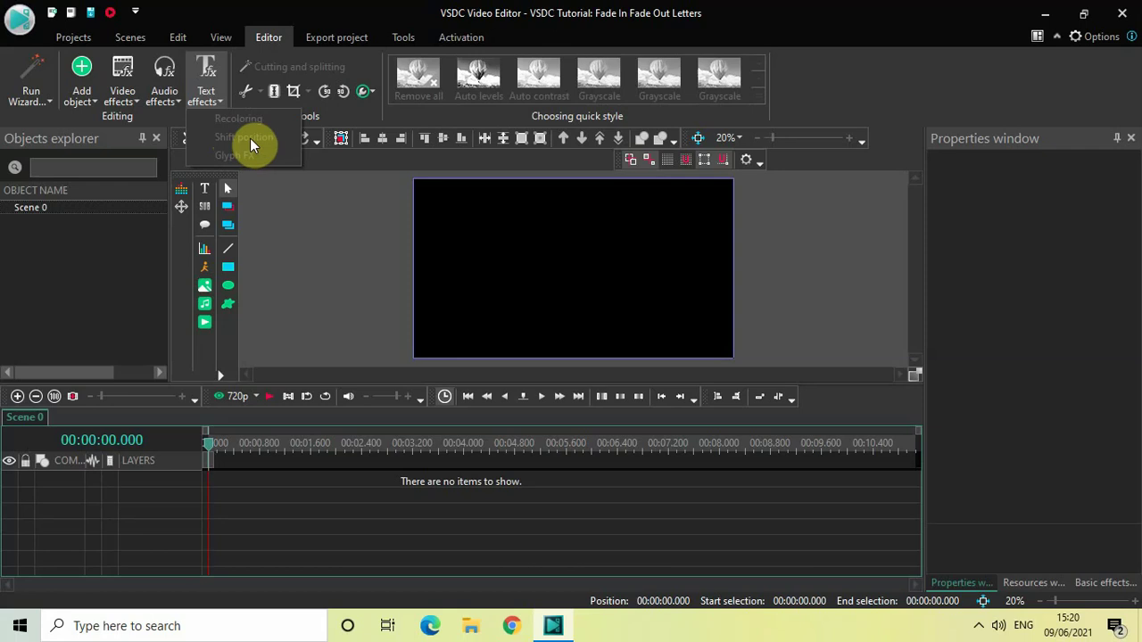
left_click(328, 524)
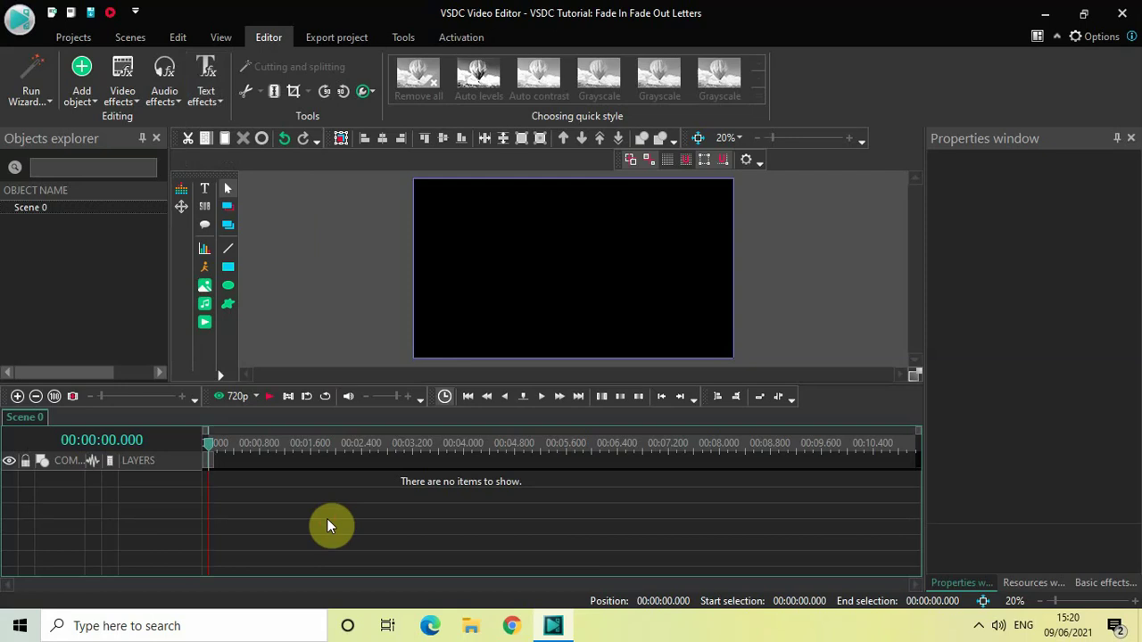
left_click(205, 89)
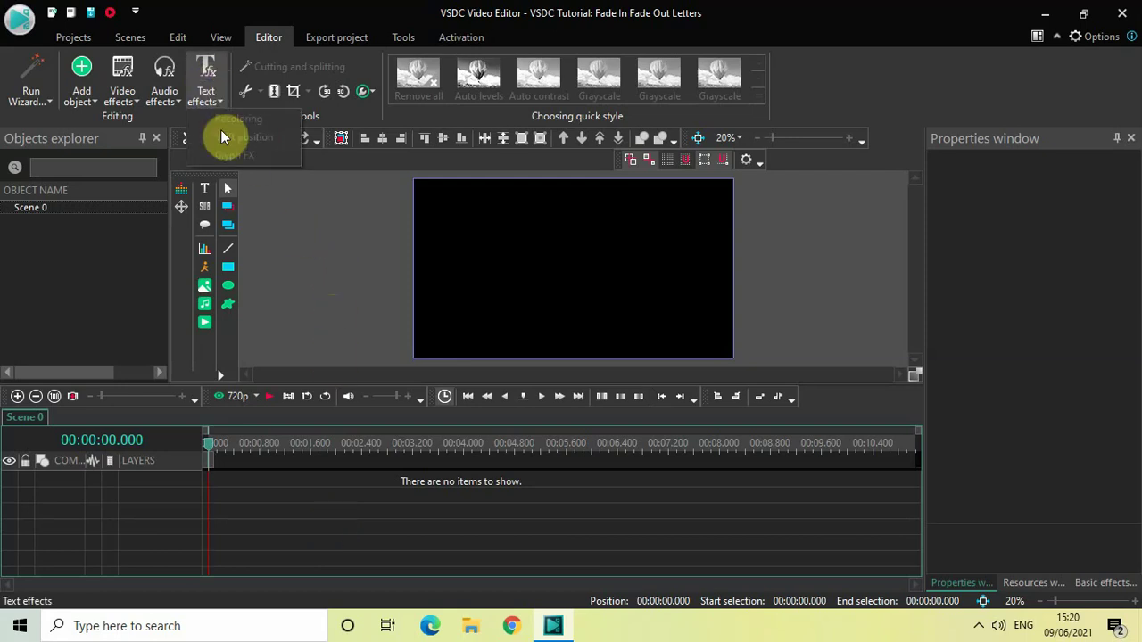
left_click(313, 521)
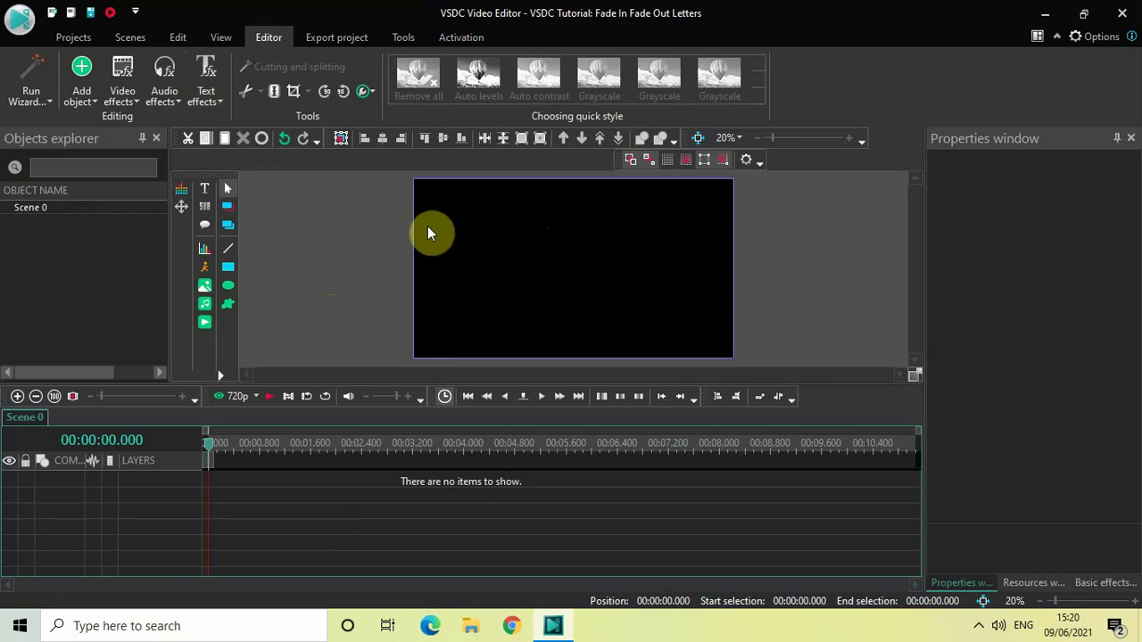
Add a text object and size it to fill the whole scene.
left_click(81, 89)
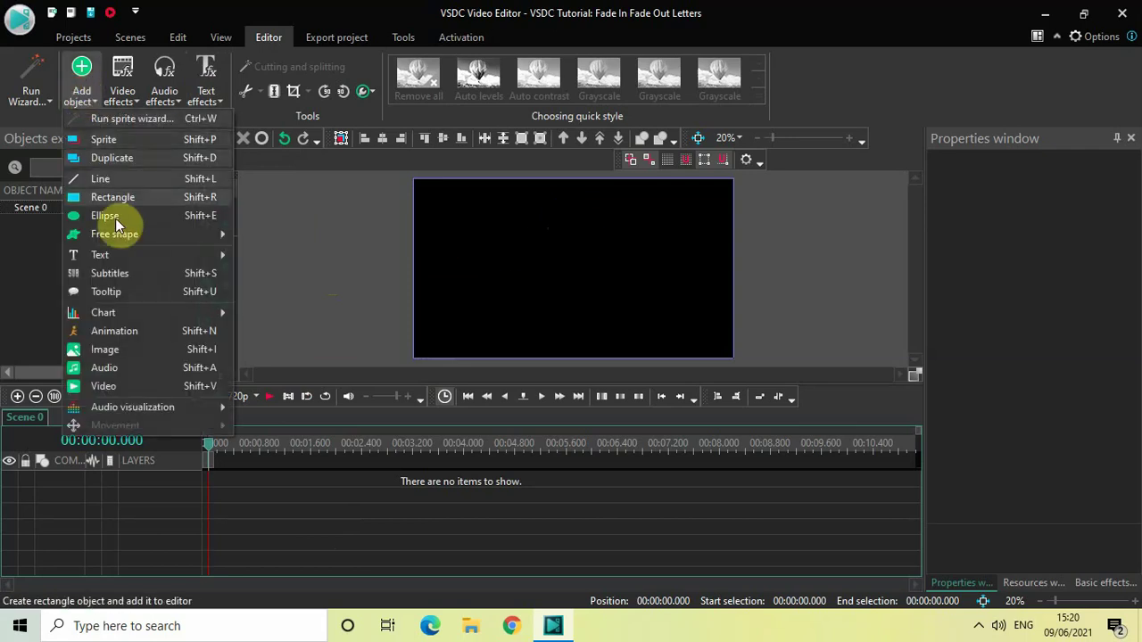
left_click(283, 255)
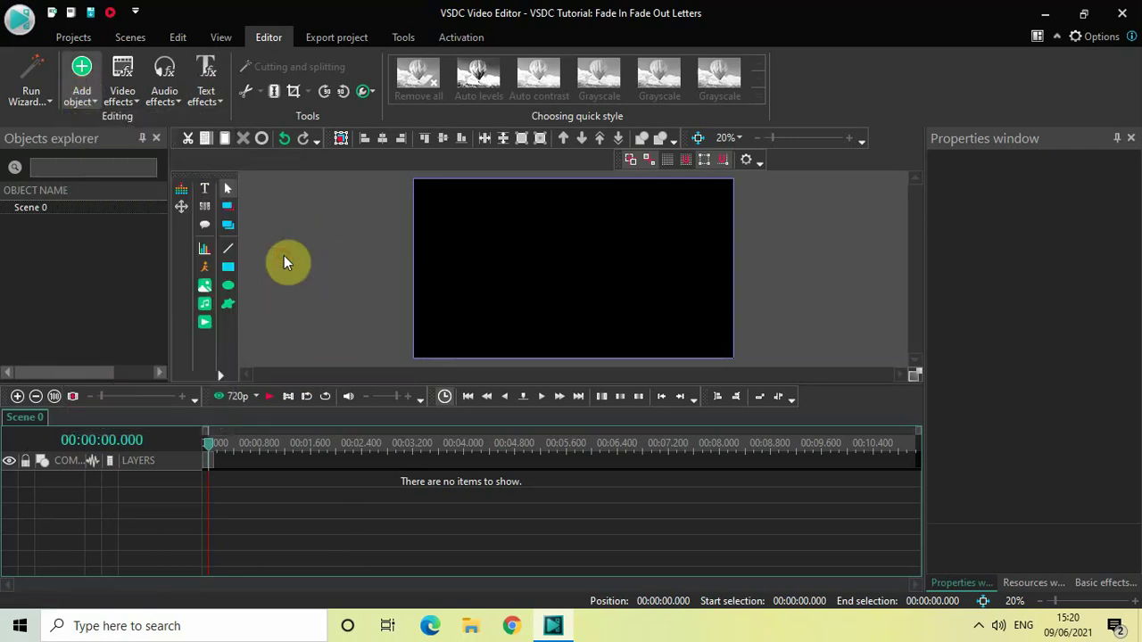
left_click(742, 393)
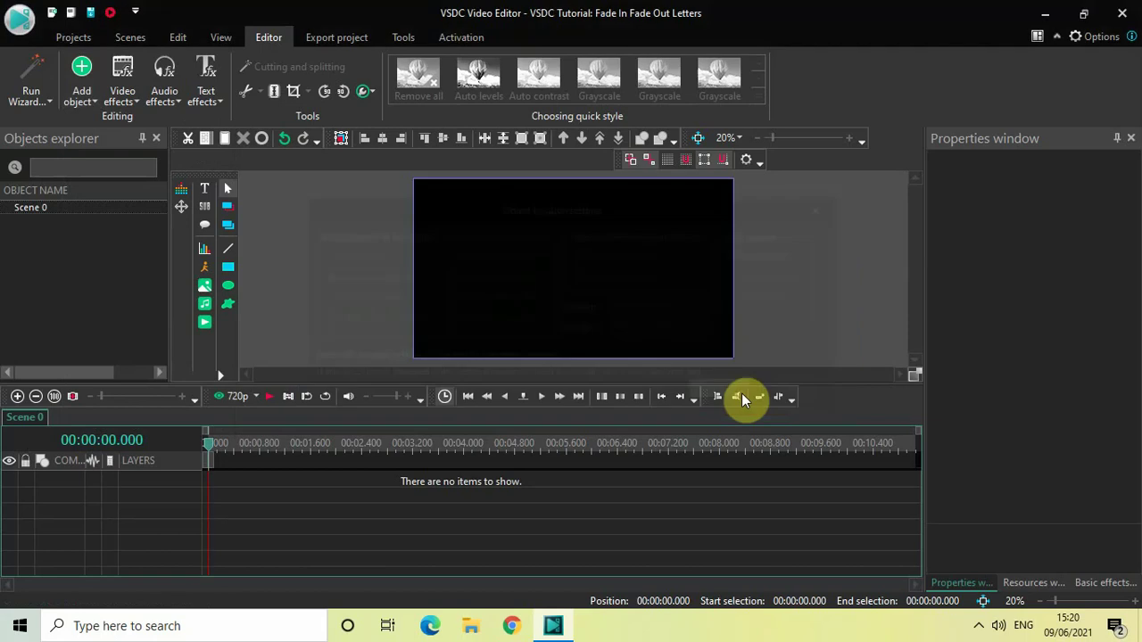
left_click(497, 236)
left_click_drag(497, 235, 670, 329)
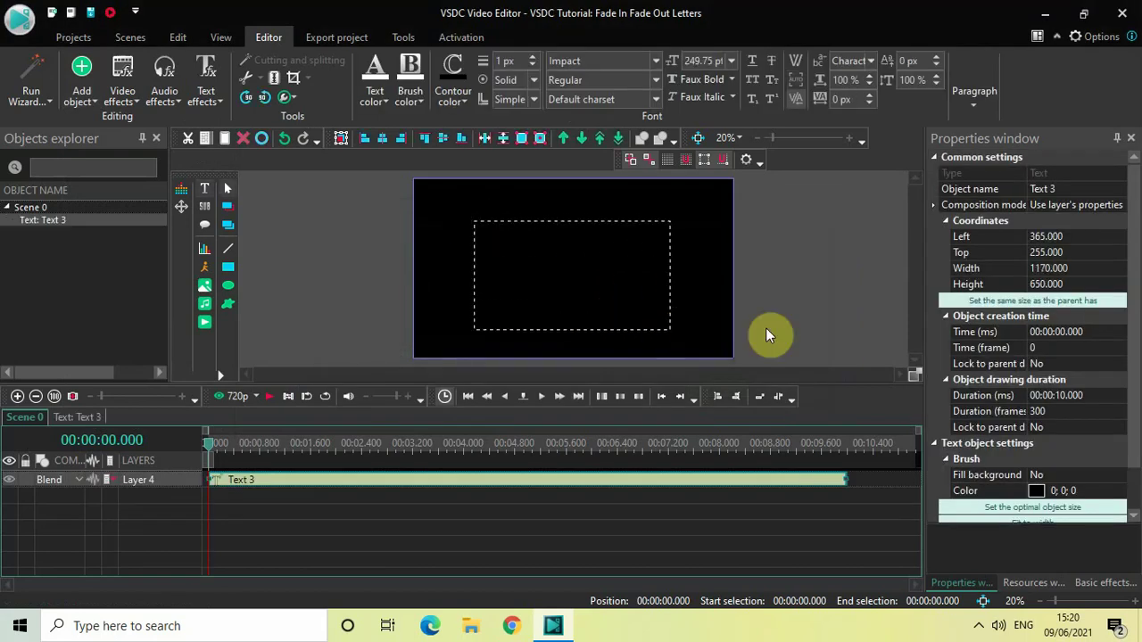
left_click(960, 304)
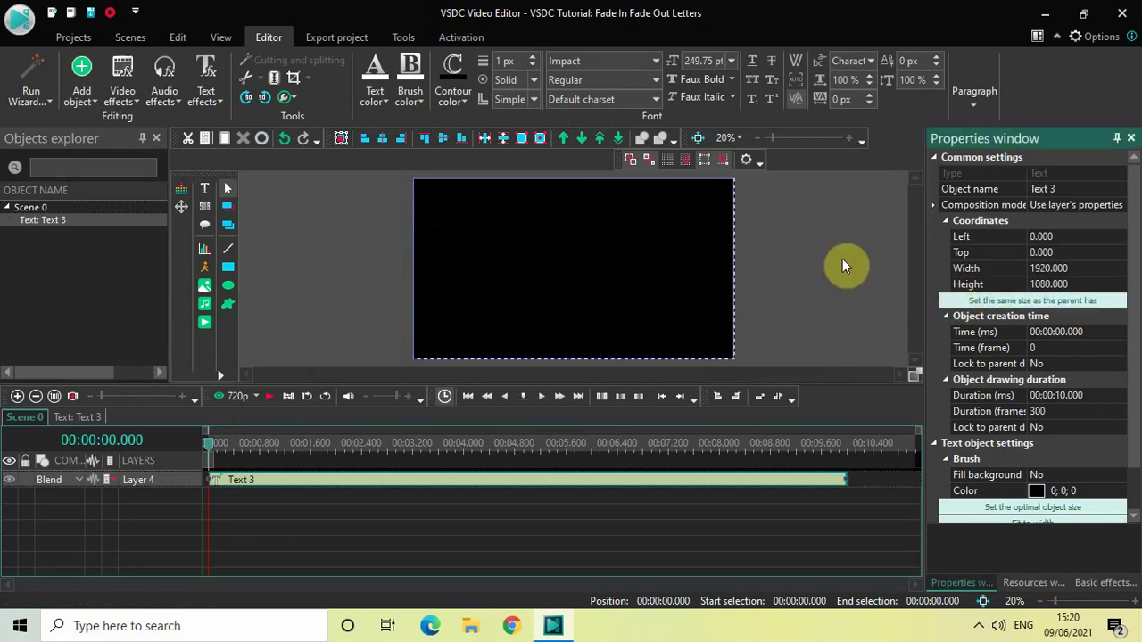
Type 'TEXT EFFECT' and centre it horizontally and vertically in the frame.
left_click(611, 251)
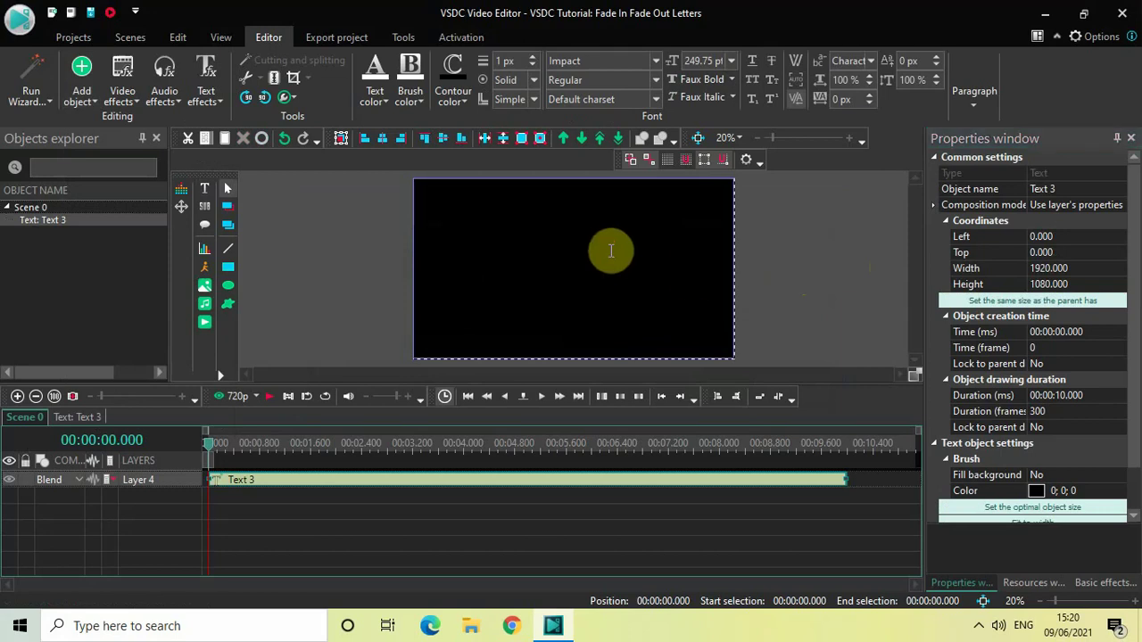
type("TEXT E")
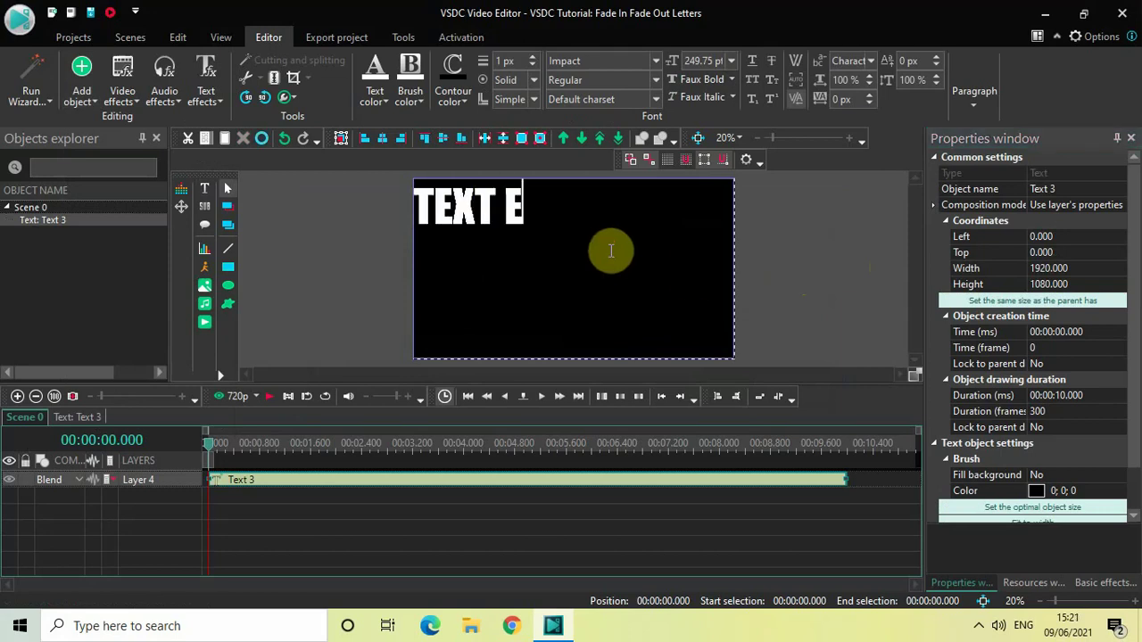
type("FFECT")
key("ctrl+a")
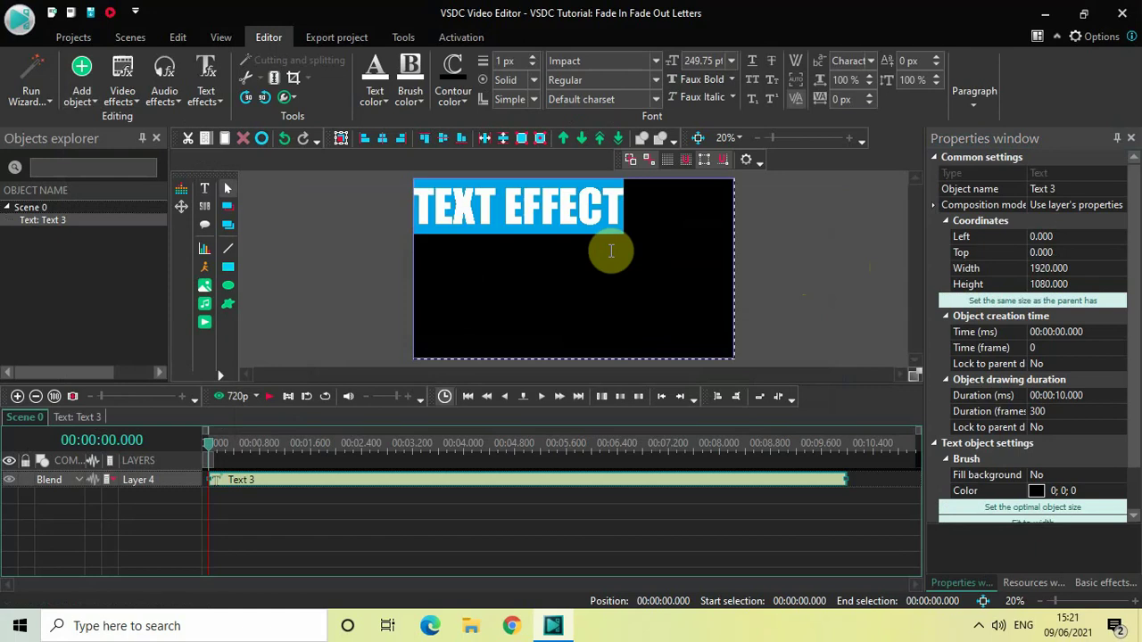
left_click(971, 94)
left_click(951, 132)
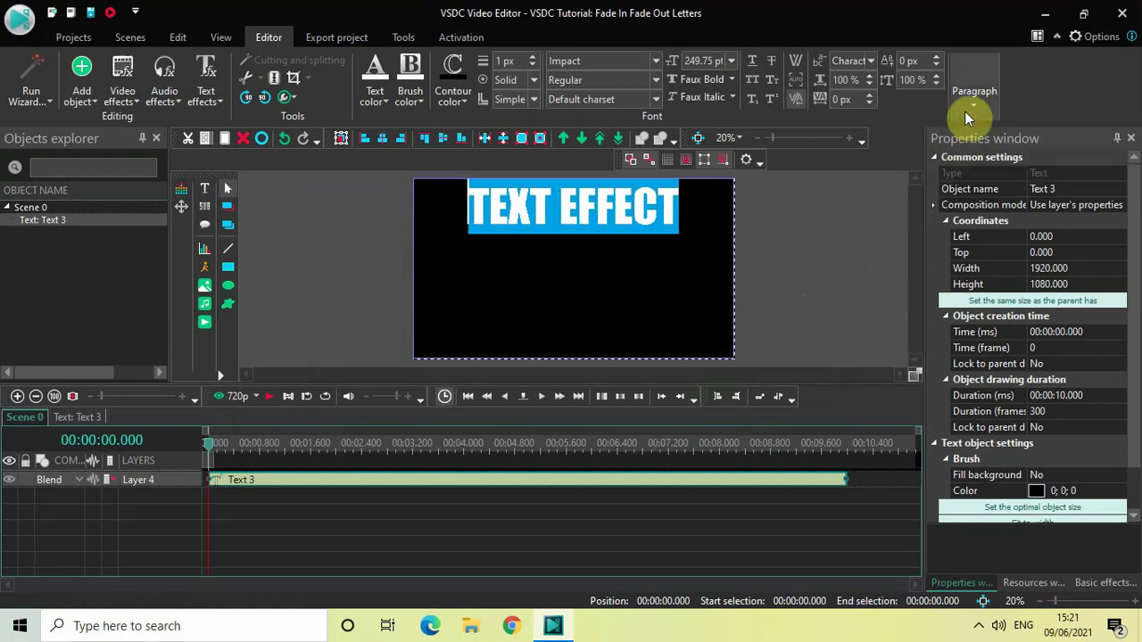
left_click(977, 98)
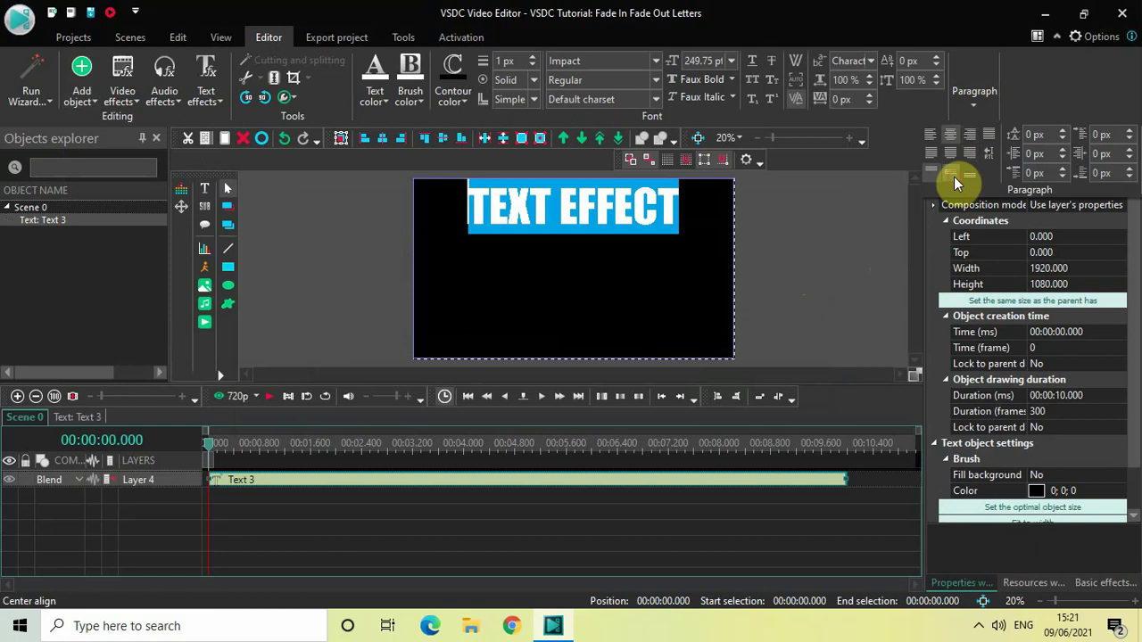
left_click(955, 181)
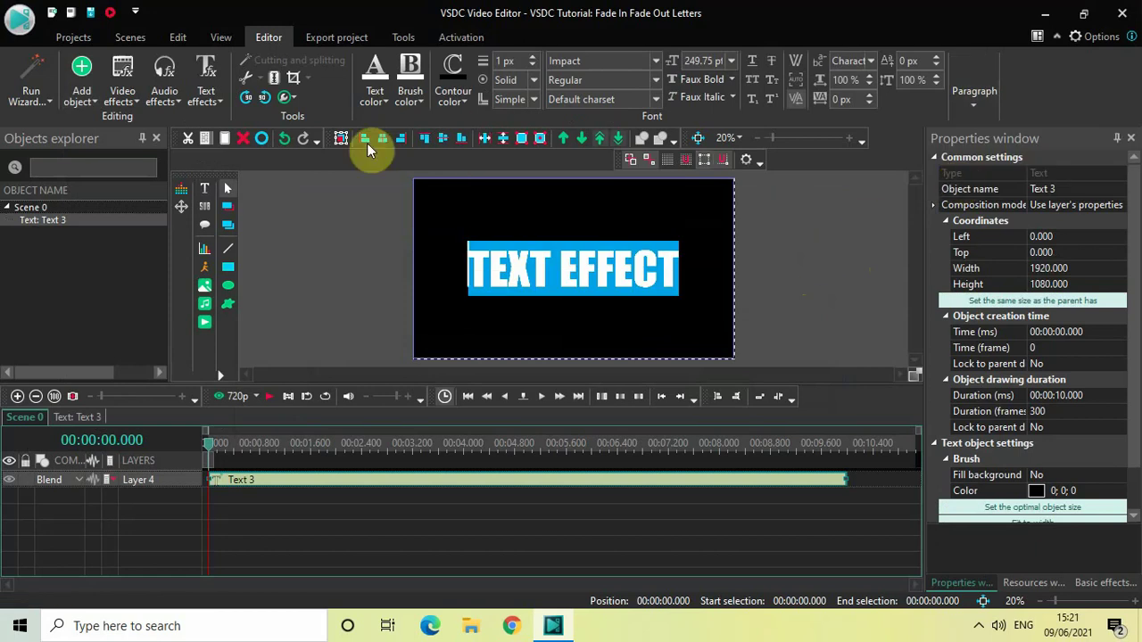
Set the letters' fill and contour colours for a white outline, with a 10 px contour.
left_click(380, 93)
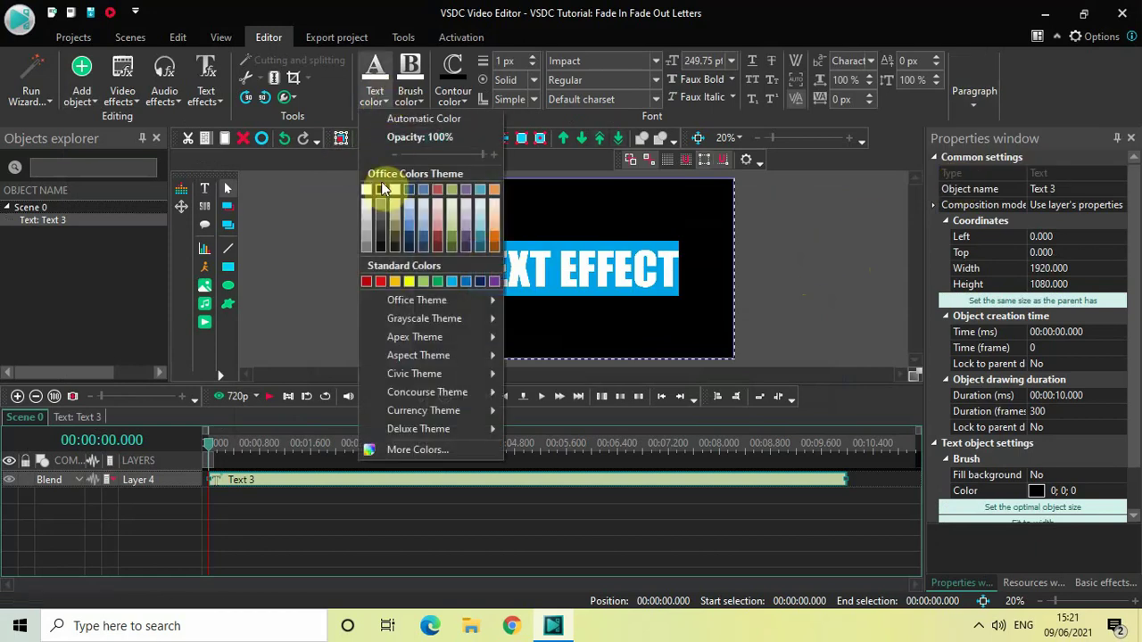
left_click(381, 191)
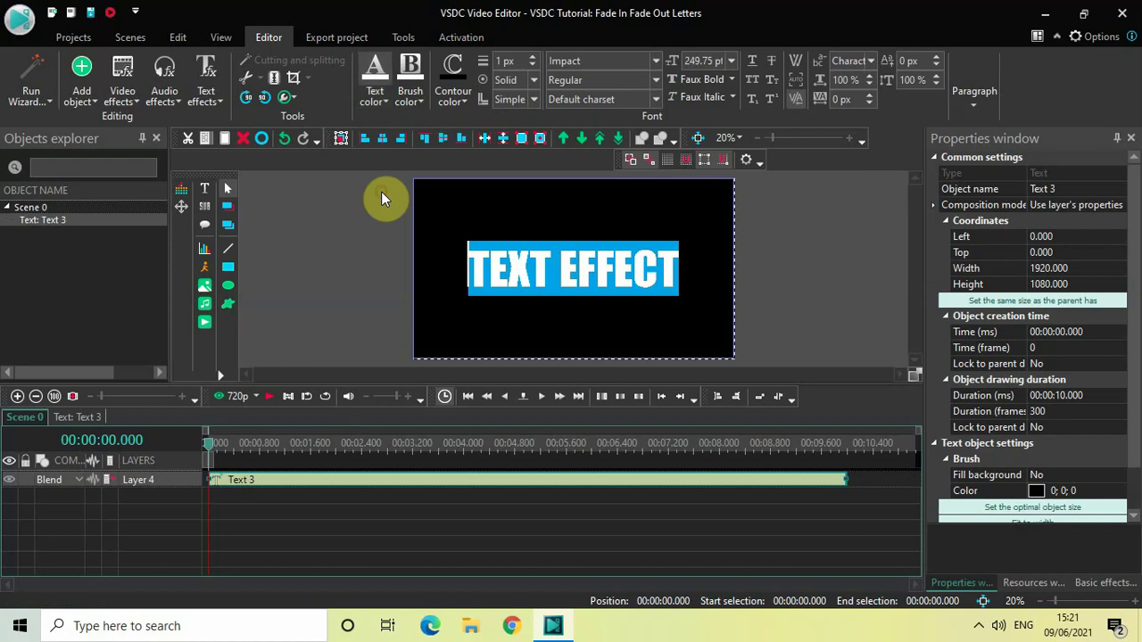
left_click(460, 101)
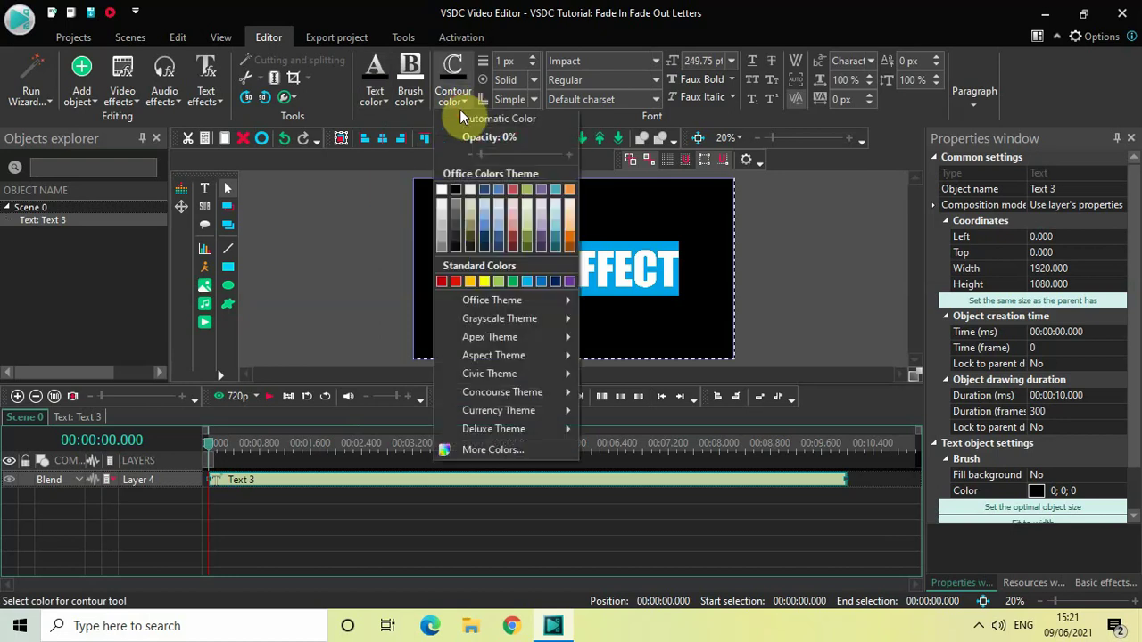
left_click(440, 190)
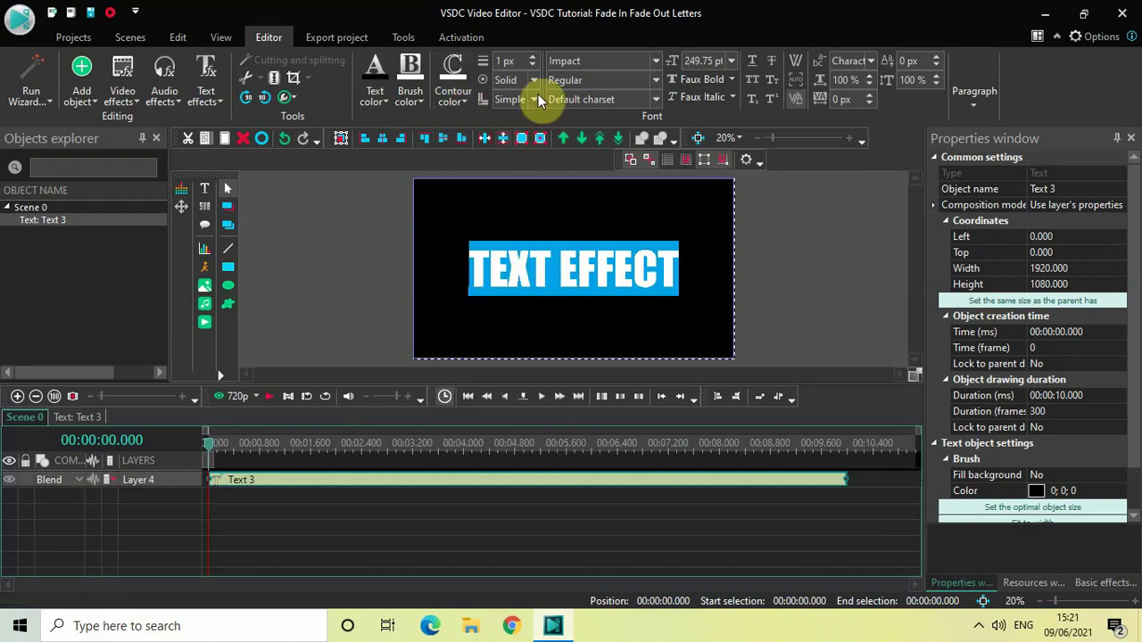
left_click(533, 57)
left_click(533, 56)
left_click(532, 56)
left_click(533, 56)
left_click(532, 56)
left_click(533, 56)
left_click(533, 57)
left_click(533, 56)
left_click(533, 57)
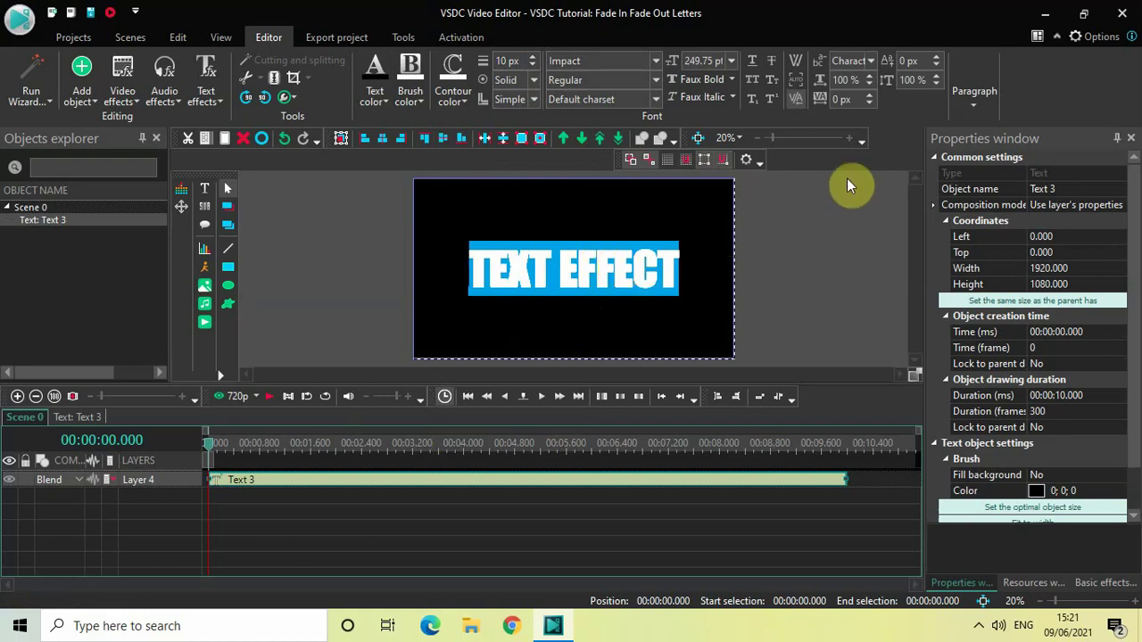
Widen the character spacing to 10 px and deselect the text.
left_click(869, 94)
left_click(870, 95)
left_click(869, 95)
left_click(869, 95)
left_click(869, 95)
left_click(870, 94)
left_click(870, 95)
left_click(869, 94)
left_click(869, 95)
left_click(869, 95)
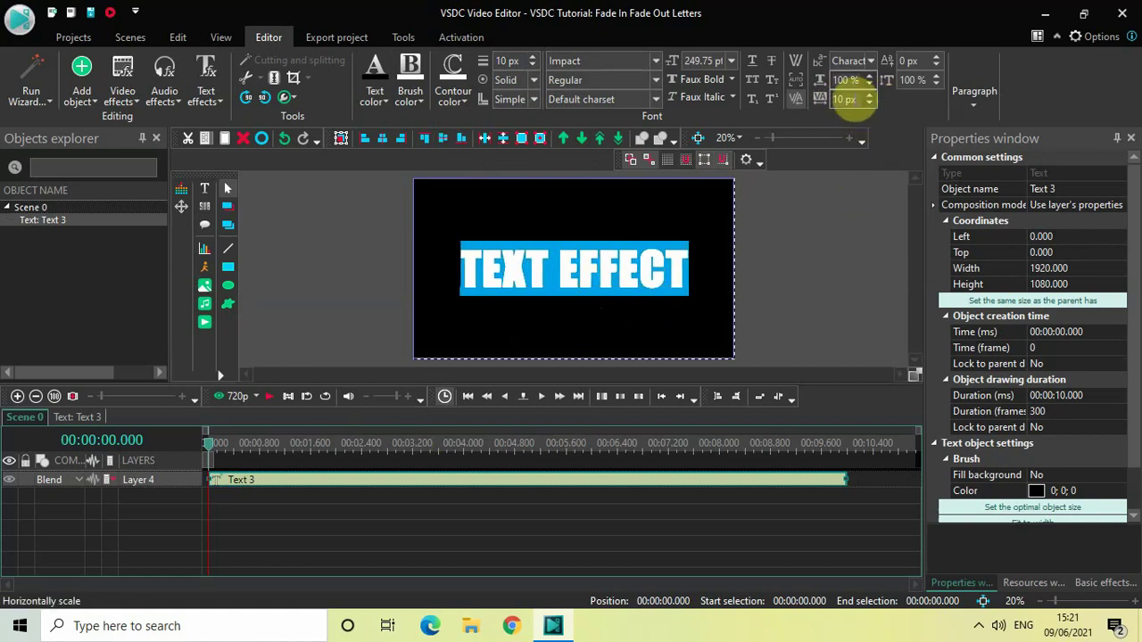
left_click(811, 278)
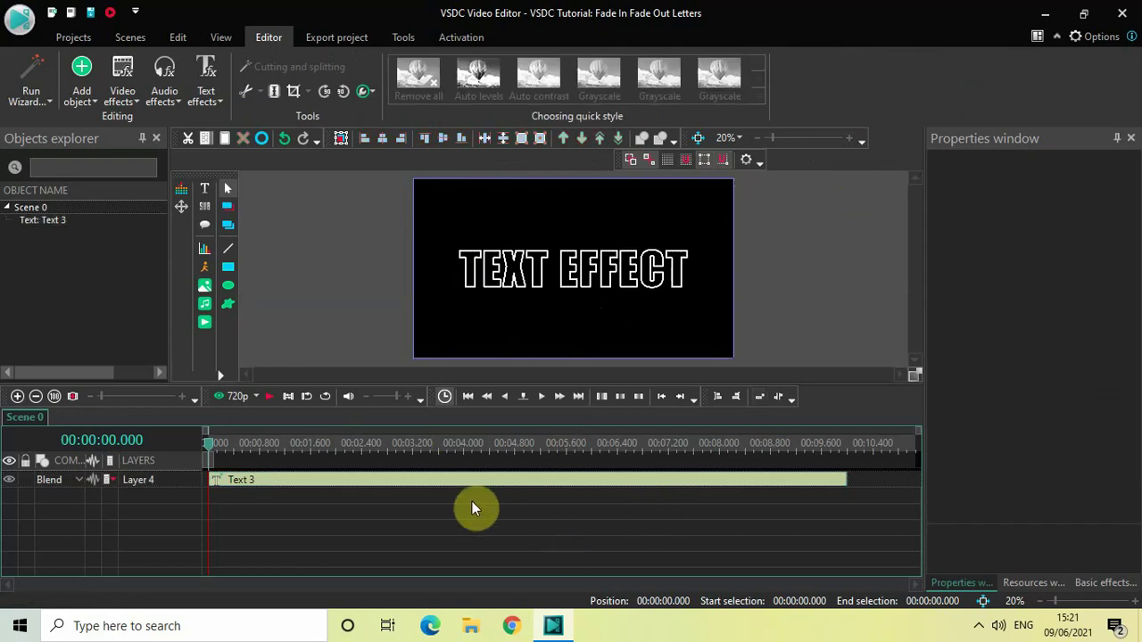
Add a Recoloring text effect (TextRecoloring 2) inside the Text 3 object's timeline.
double_click(453, 485)
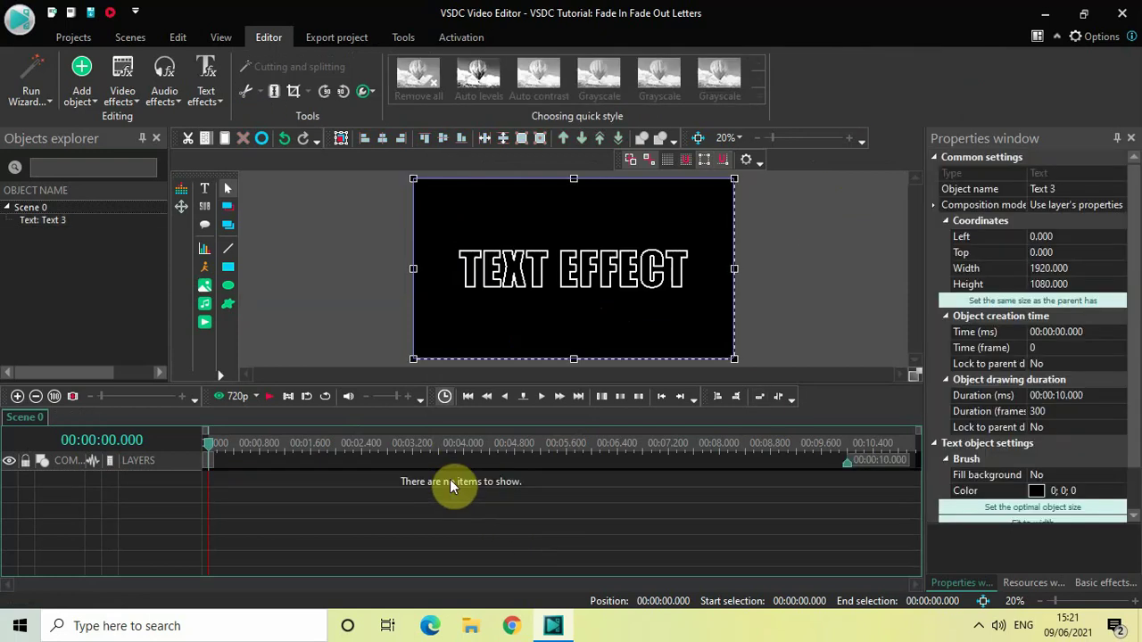
left_click(208, 89)
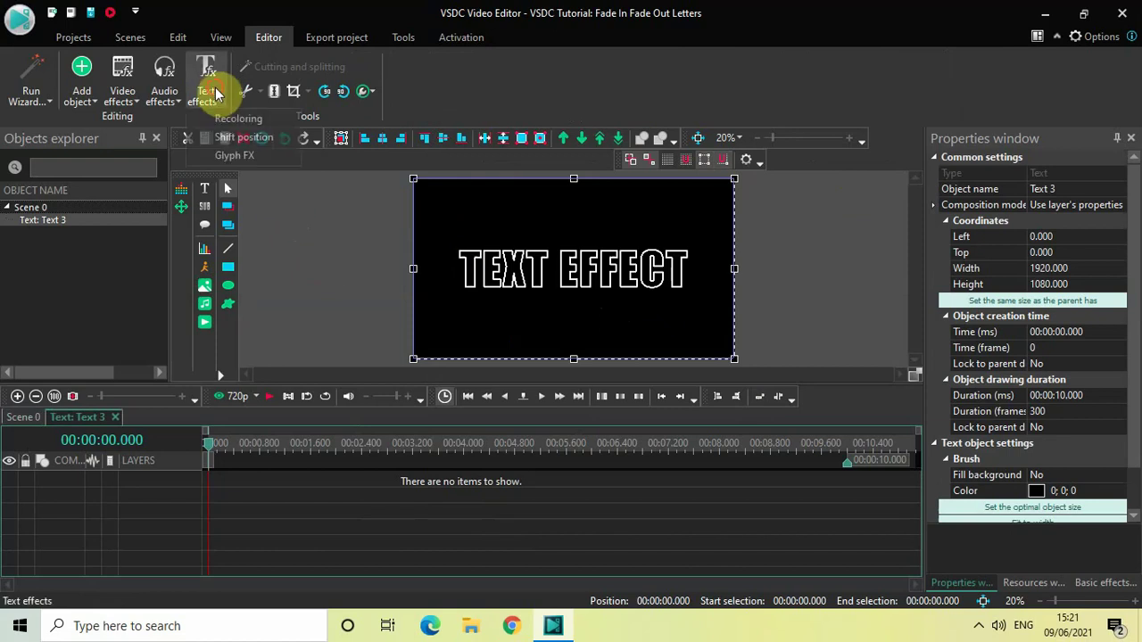
left_click(243, 136)
left_click(719, 393)
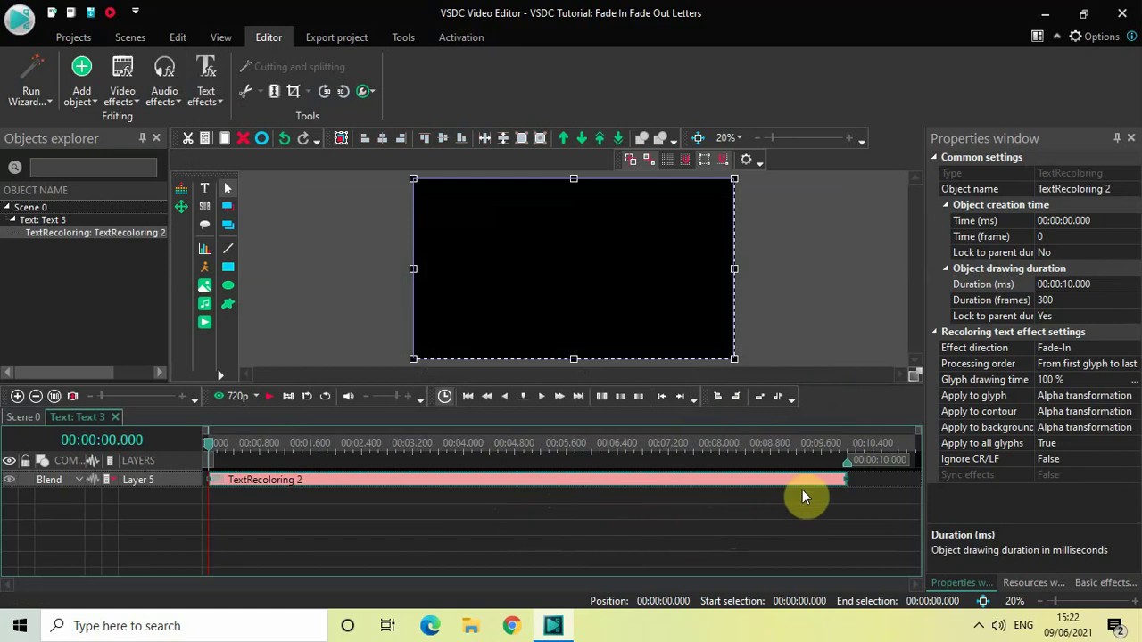
Set the TextRecoloring 2 duration to 00:00:05.000 and preview the fade-in.
left_click(1071, 285)
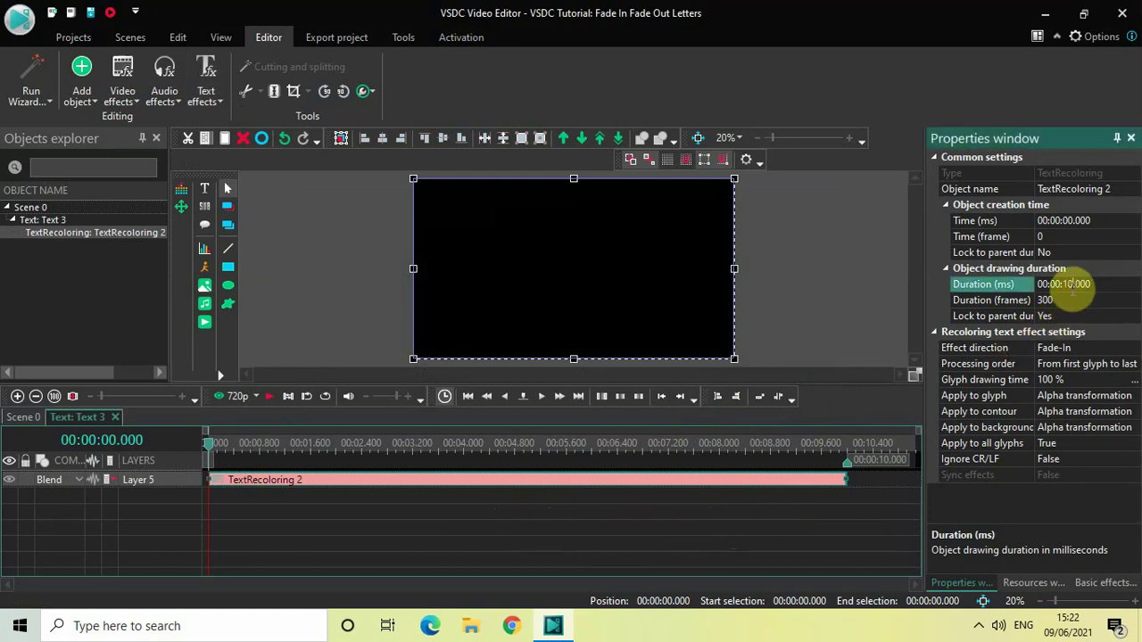
type("05")
key("Return")
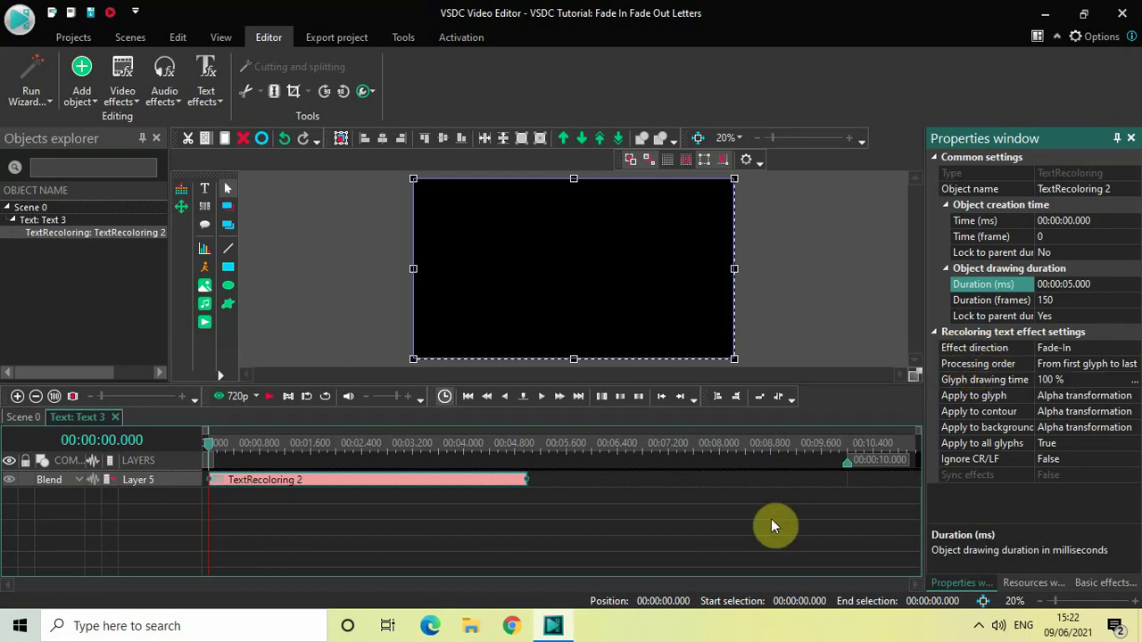
key("space")
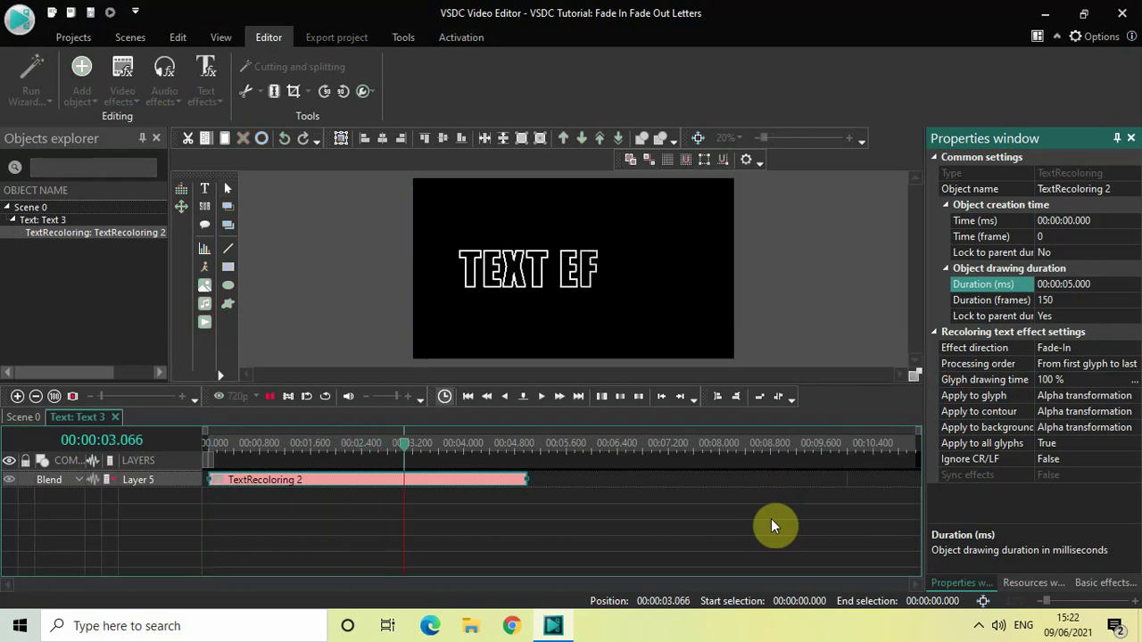
key("space")
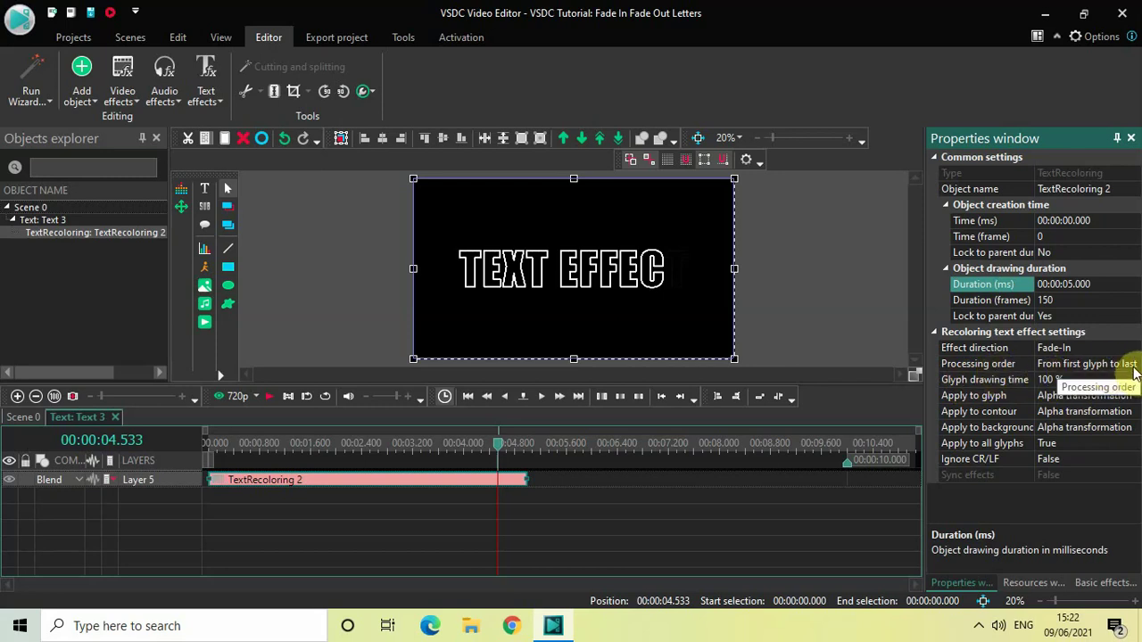
left_click(207, 449)
key("space")
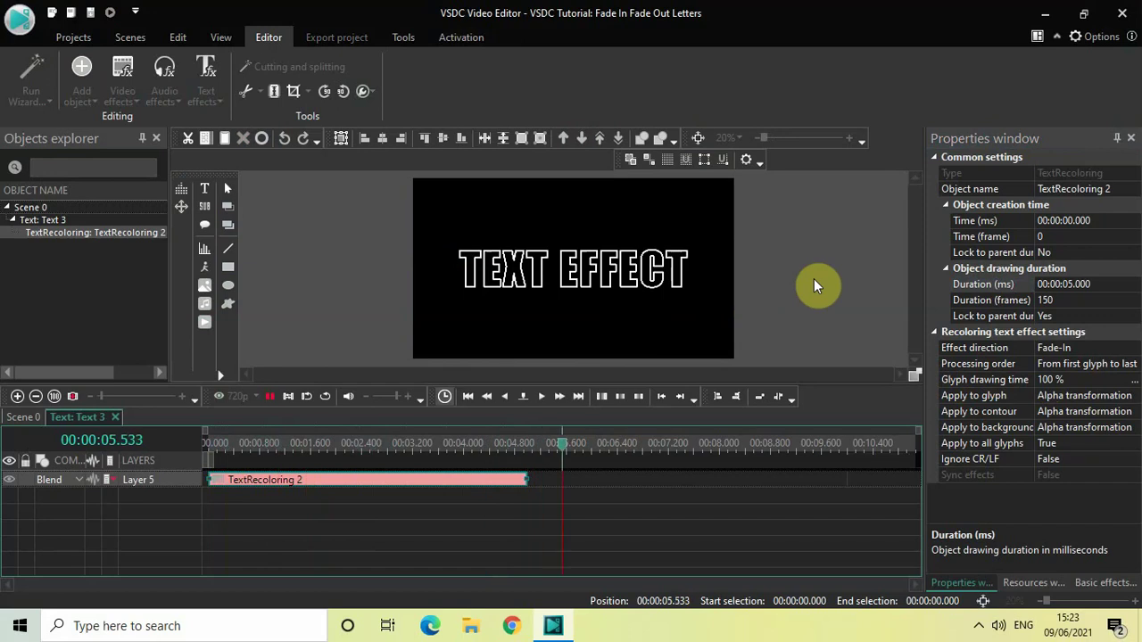
key("space")
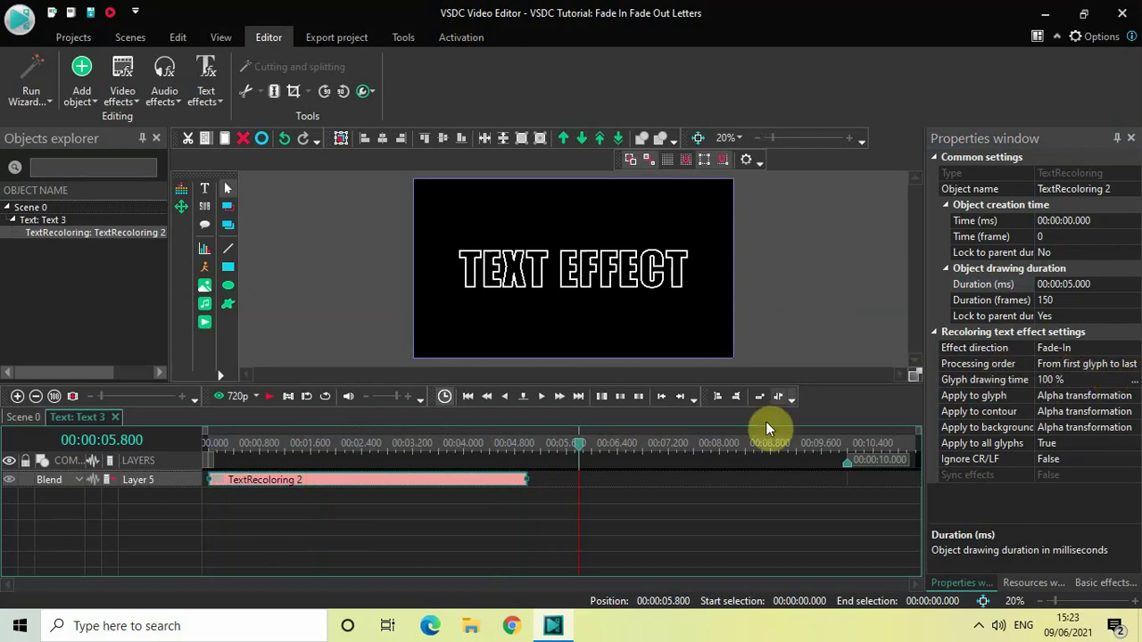
left_click(206, 443)
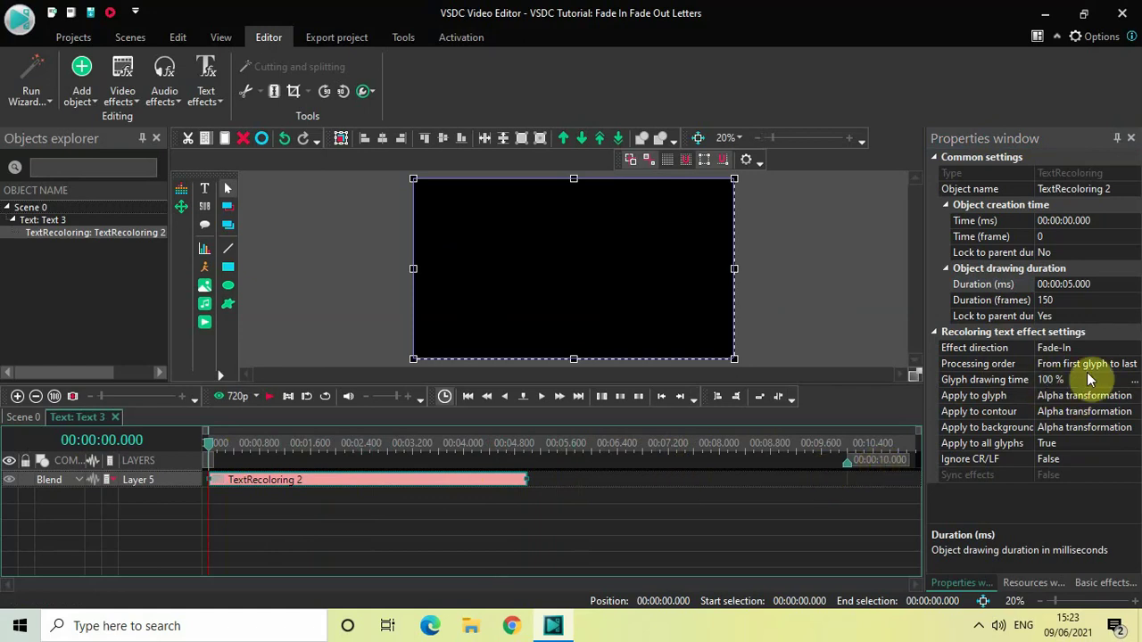
Set the processing order to 'From last glyph to first' and preview it.
left_click(1136, 364)
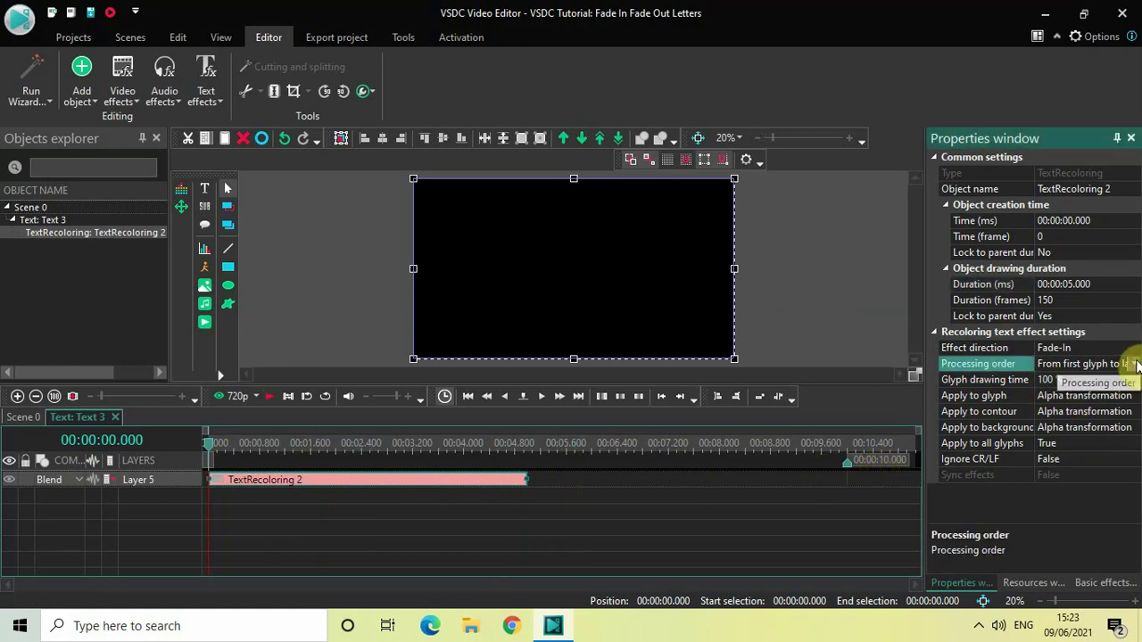
left_click(1136, 365)
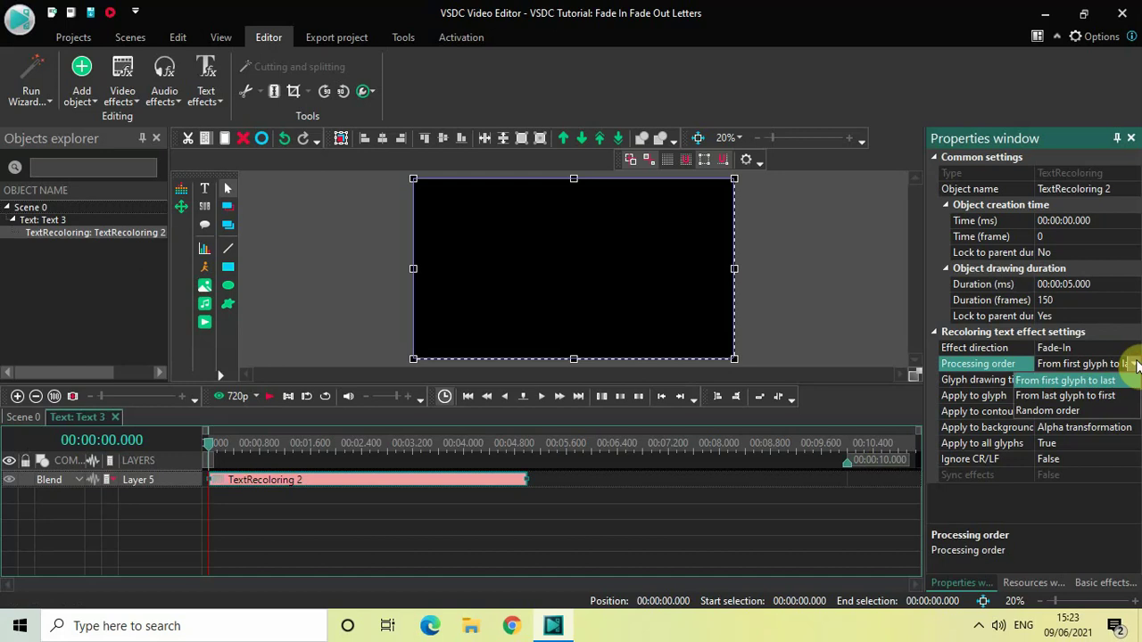
left_click(1070, 399)
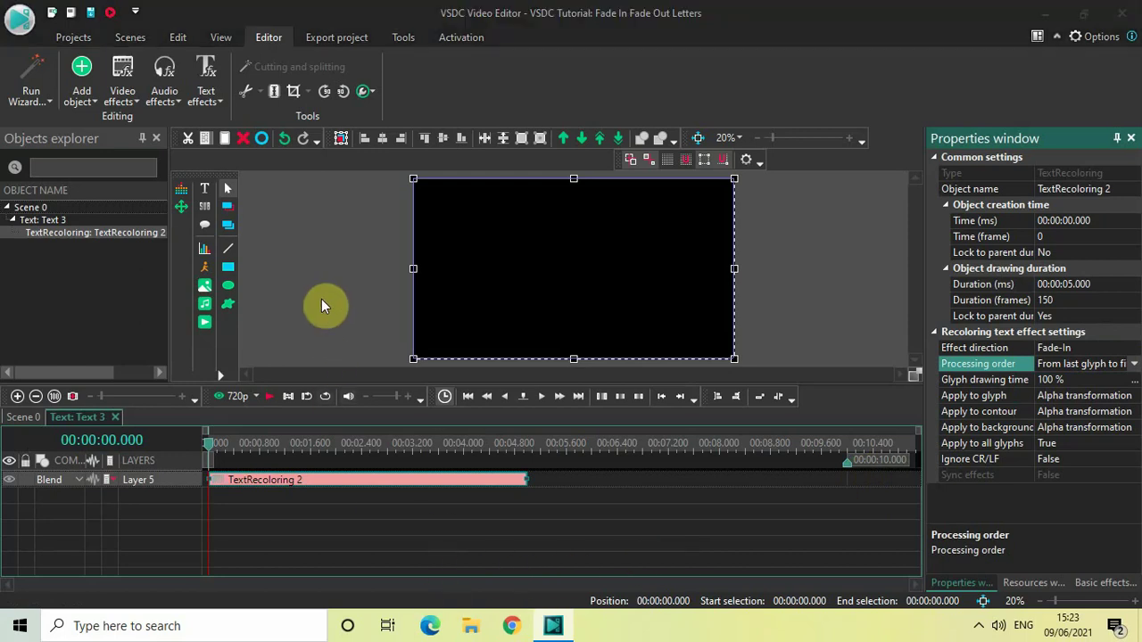
key("space")
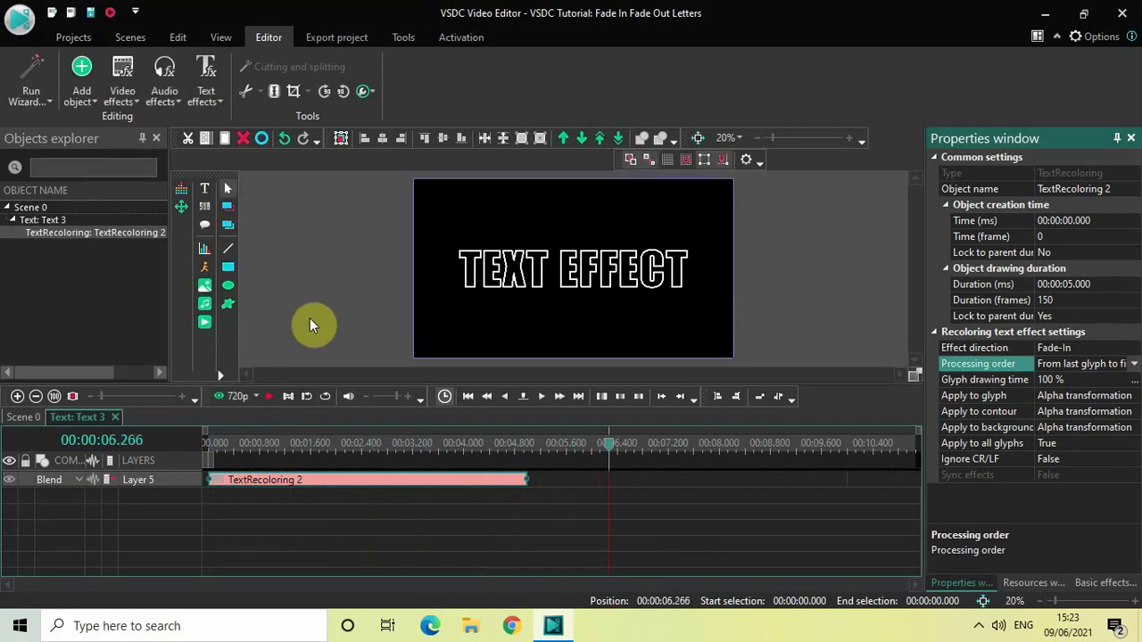
left_click(206, 443)
key("space")
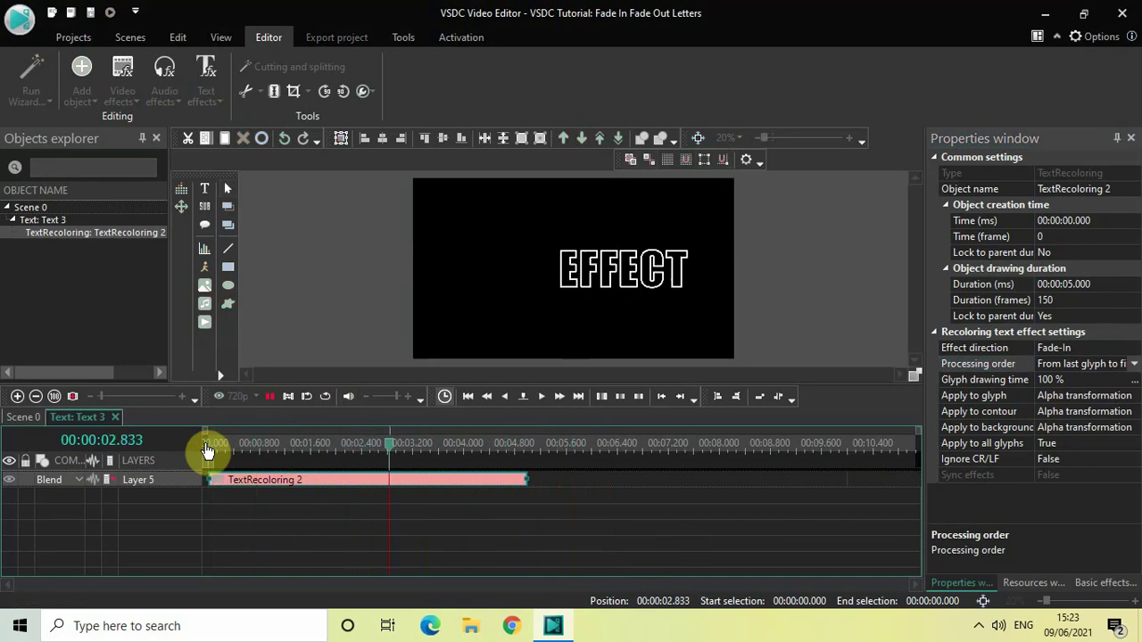
key("space")
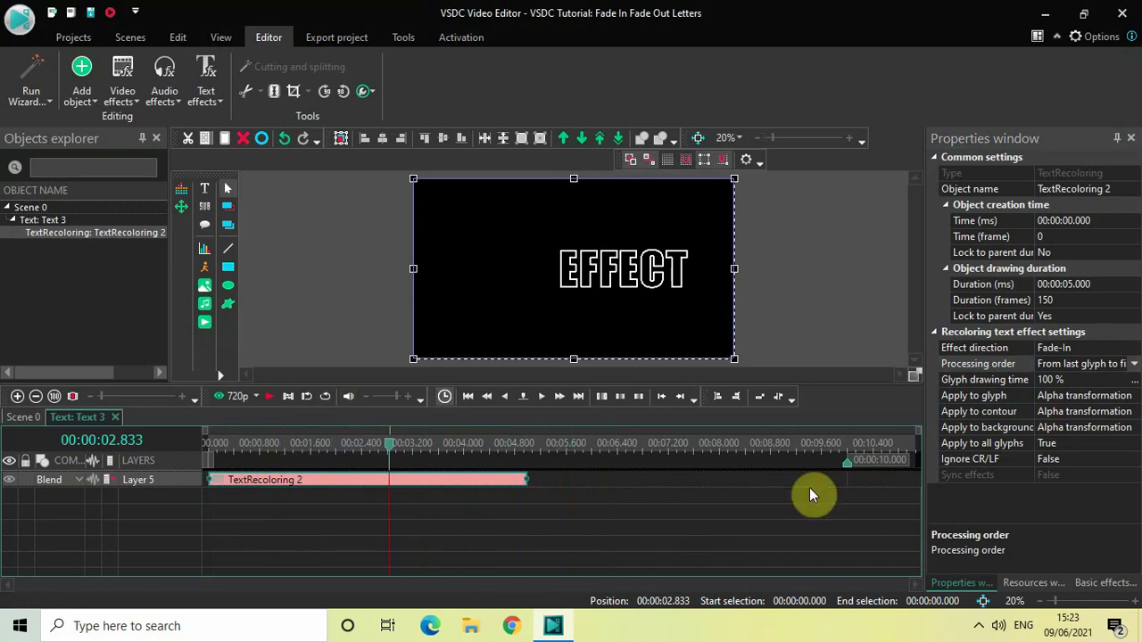
Change the processing order to 'Random order' and preview from the start.
left_click(1135, 364)
left_click(1134, 364)
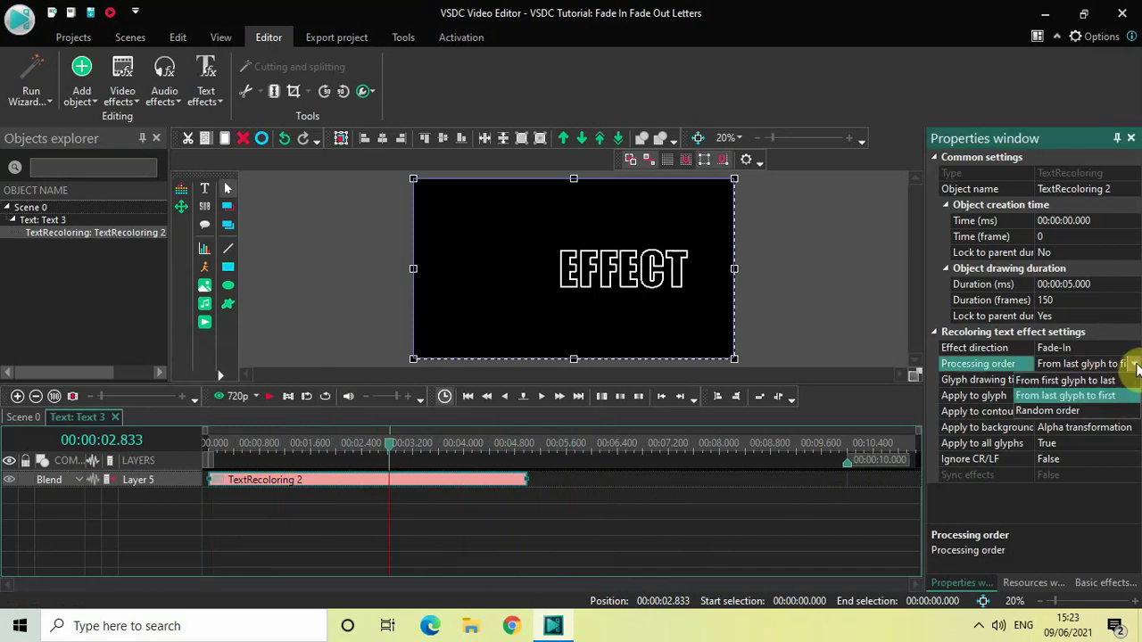
left_click(1081, 411)
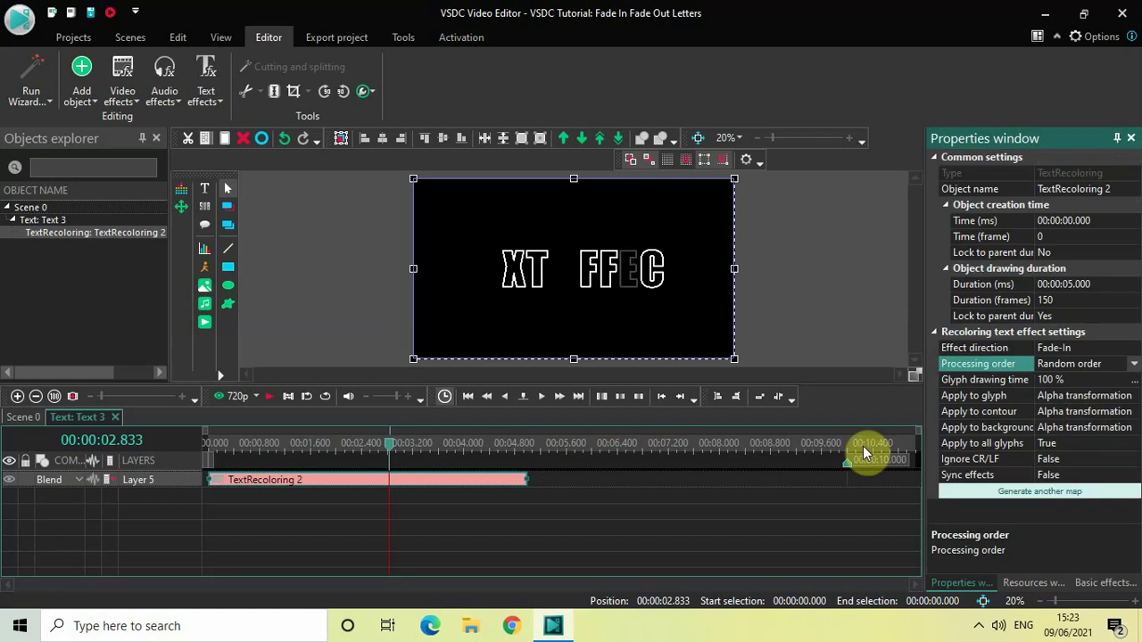
left_click(206, 445)
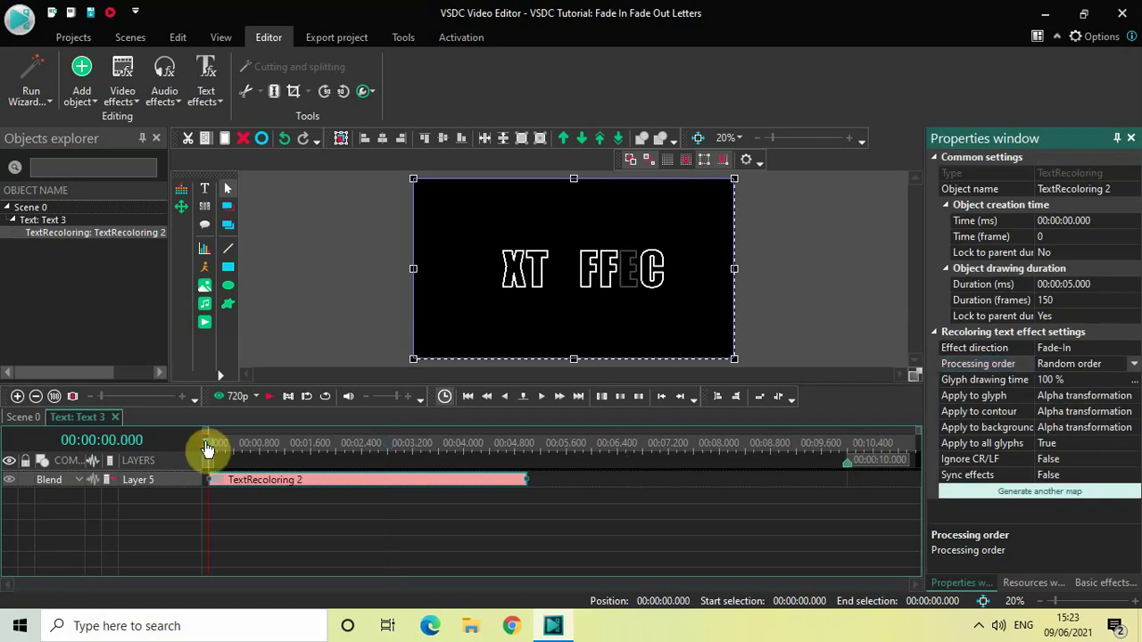
key("space")
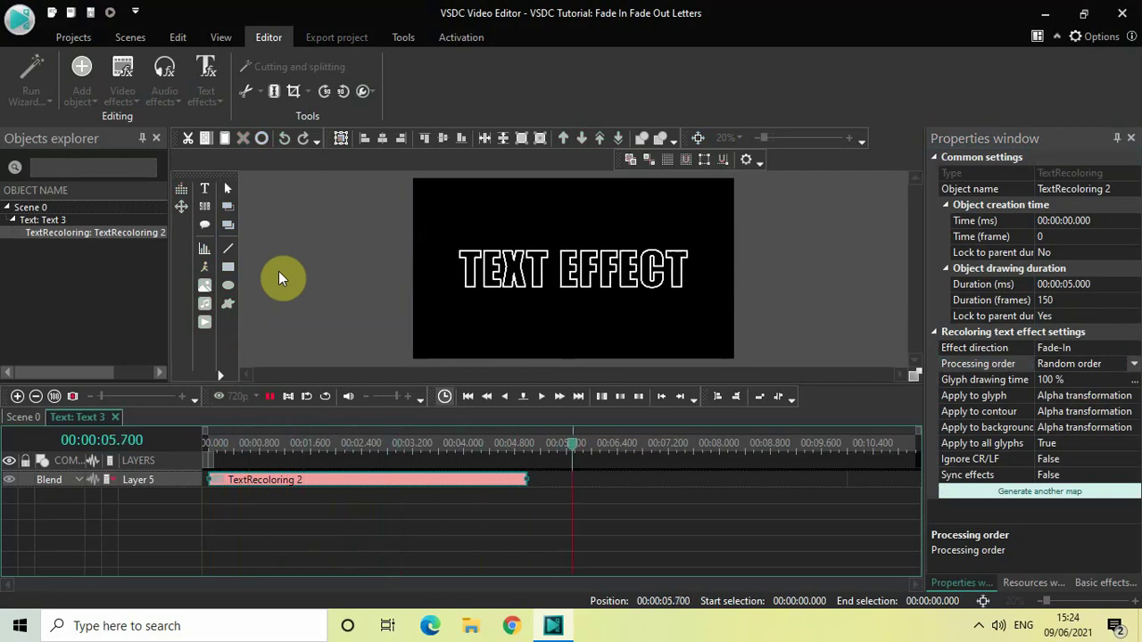
key("space")
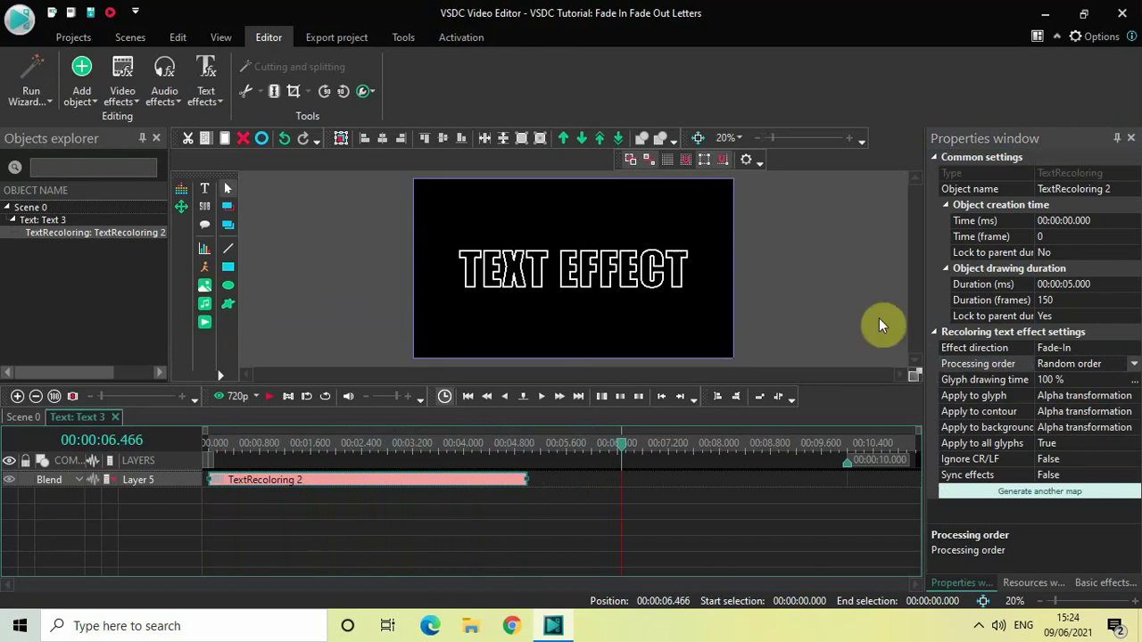
Switch the effect direction to Fade-Out and preview the letters disappearing randomly.
left_click(1129, 348)
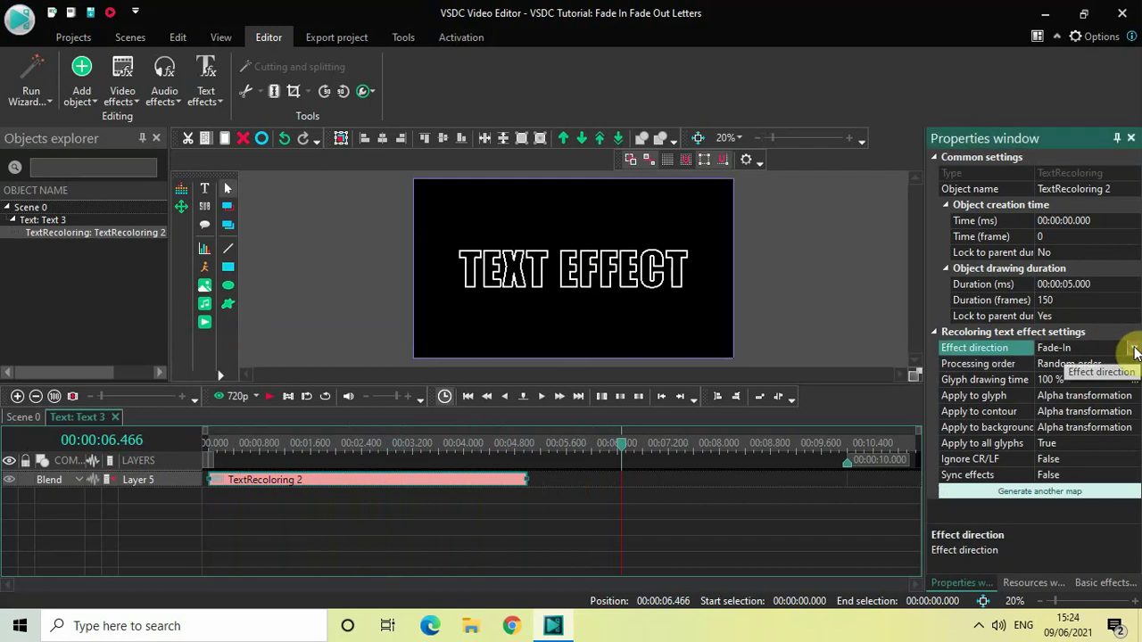
left_click(1134, 348)
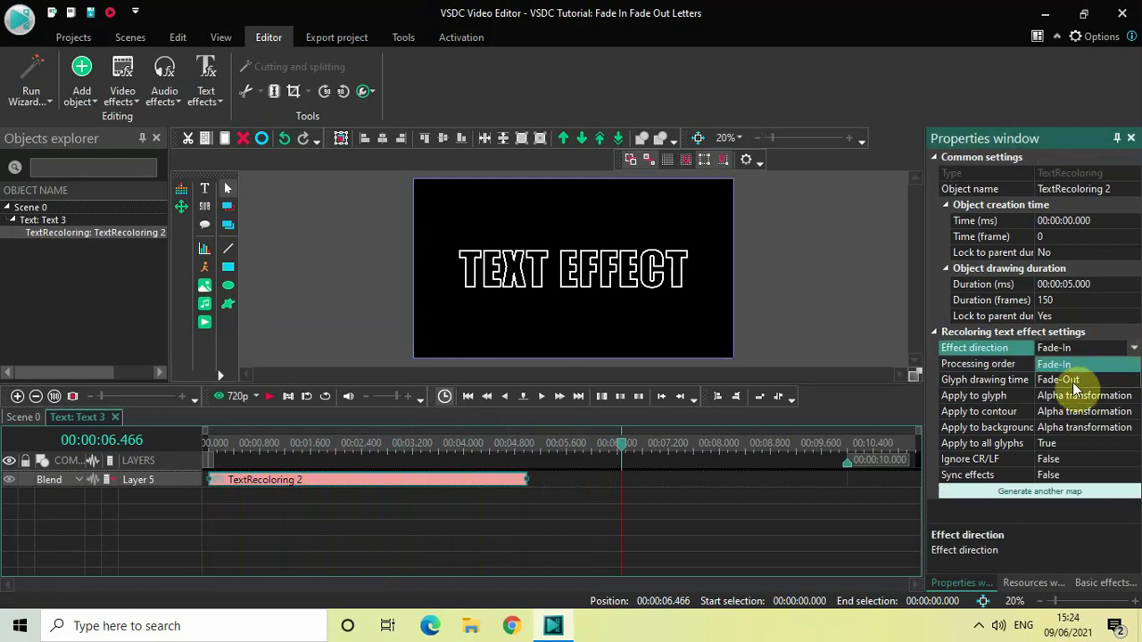
key("Escape")
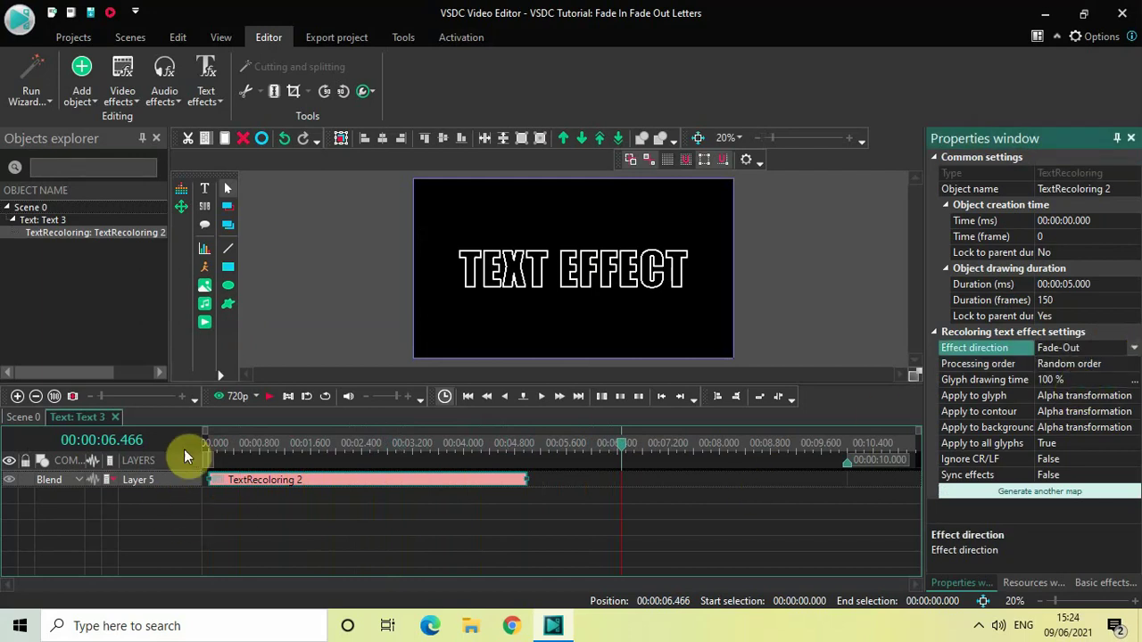
left_click(205, 444)
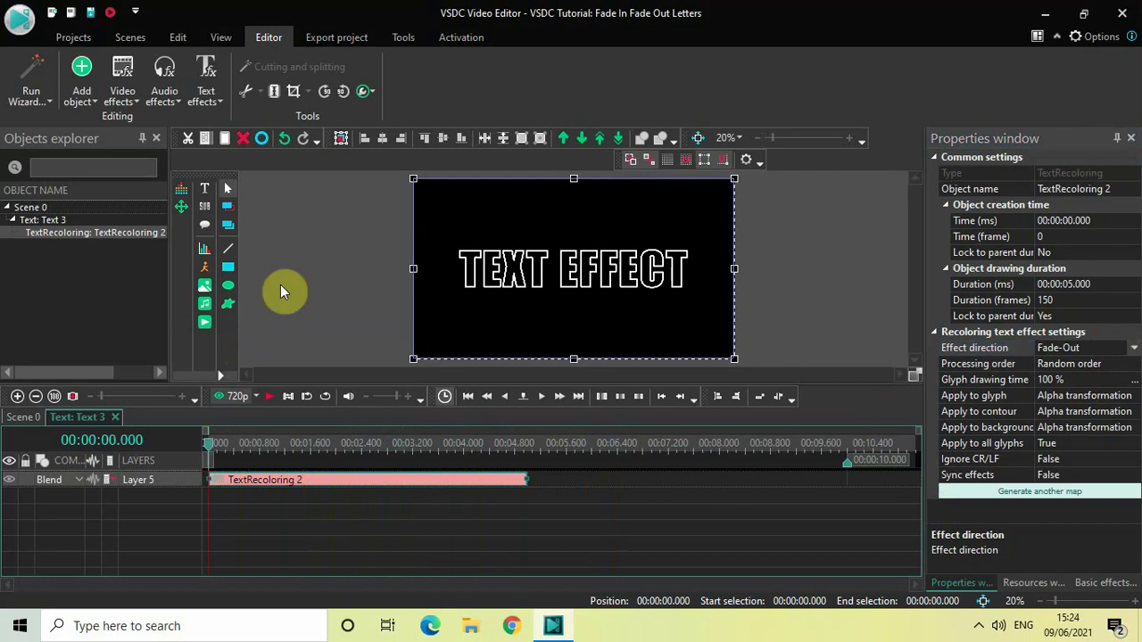
key("space")
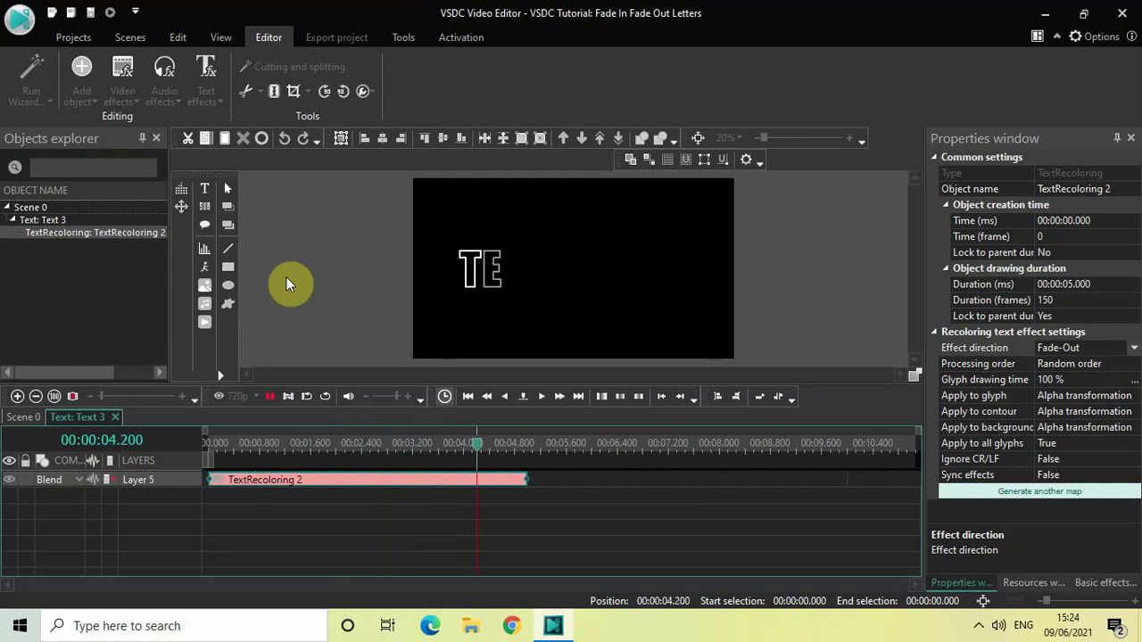
key("space")
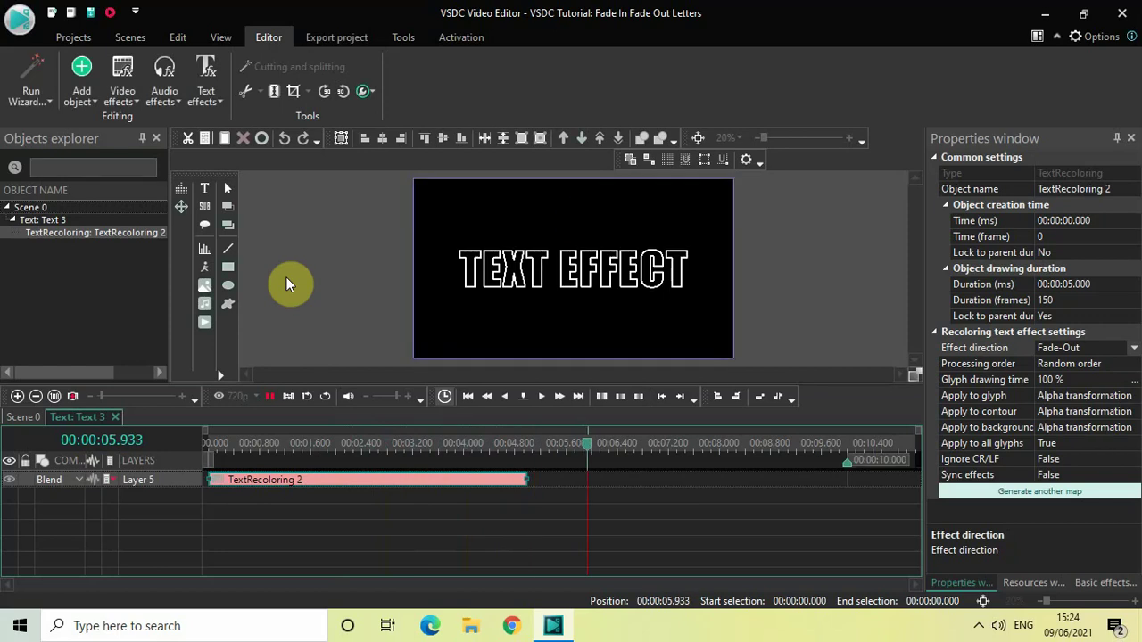
Set the fade-out order to 'From first glyph to last' and preview from the start.
left_click(1134, 367)
left_click(1133, 364)
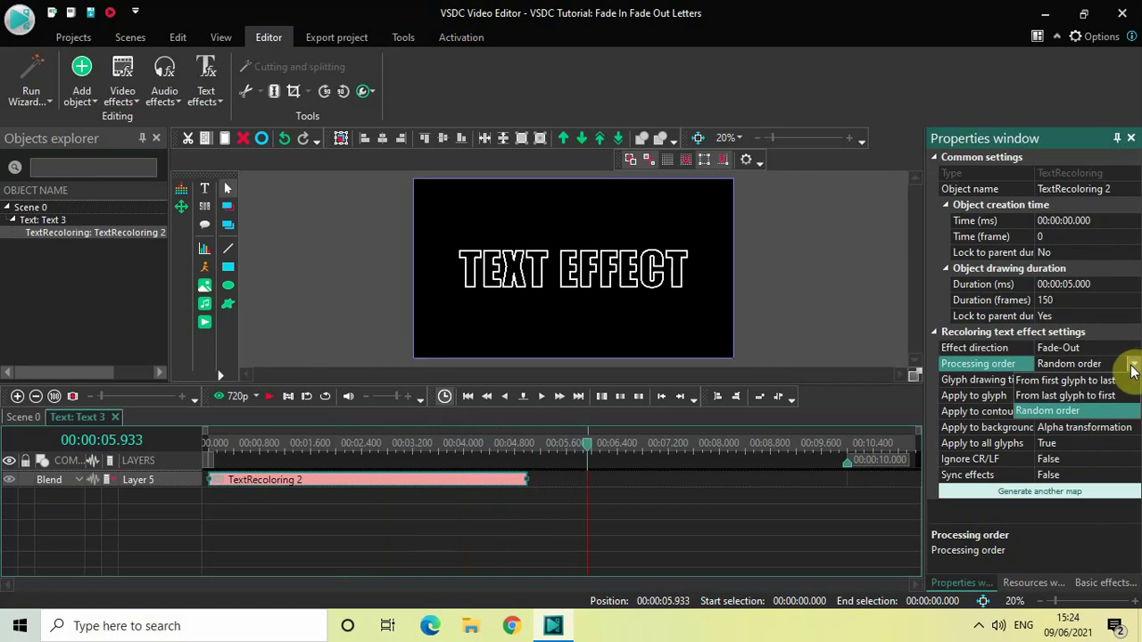
left_click(1081, 380)
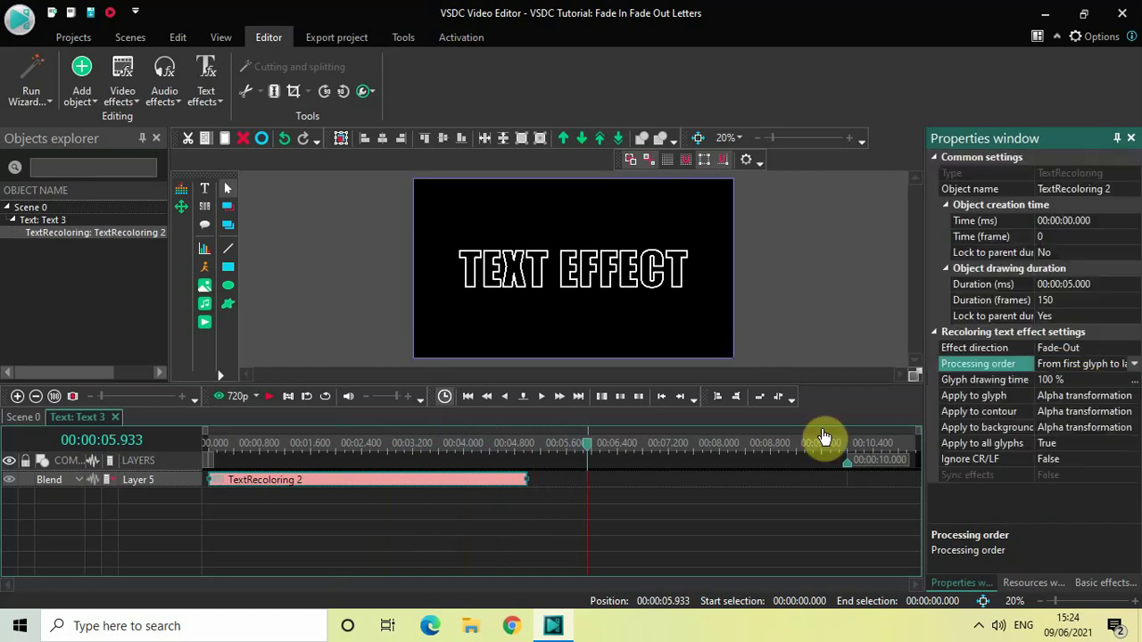
left_click(203, 441)
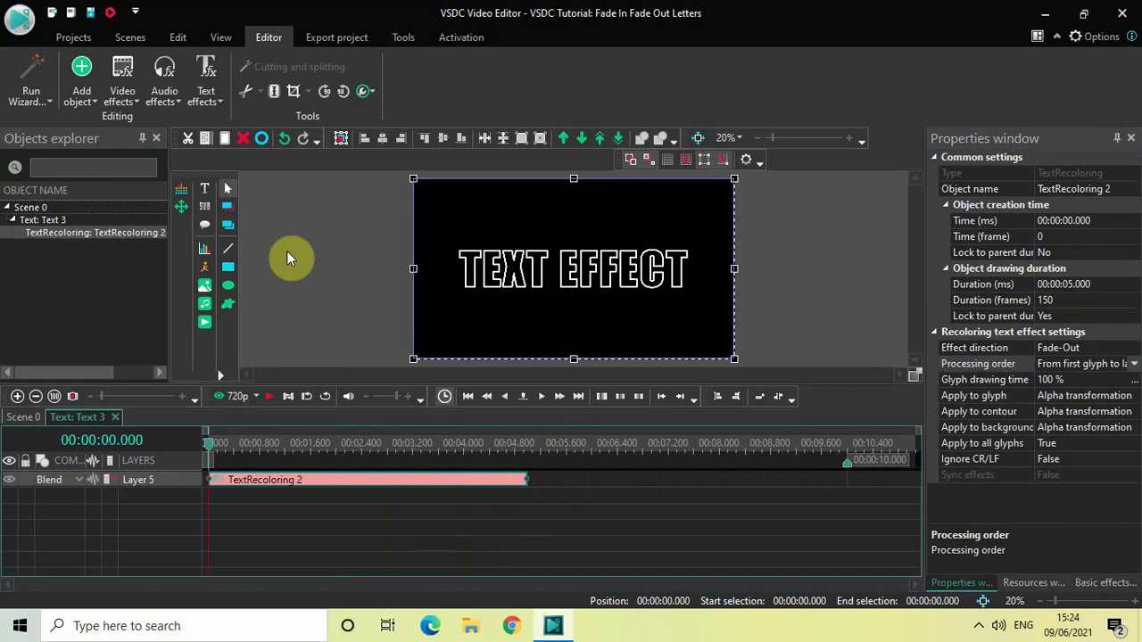
key("space")
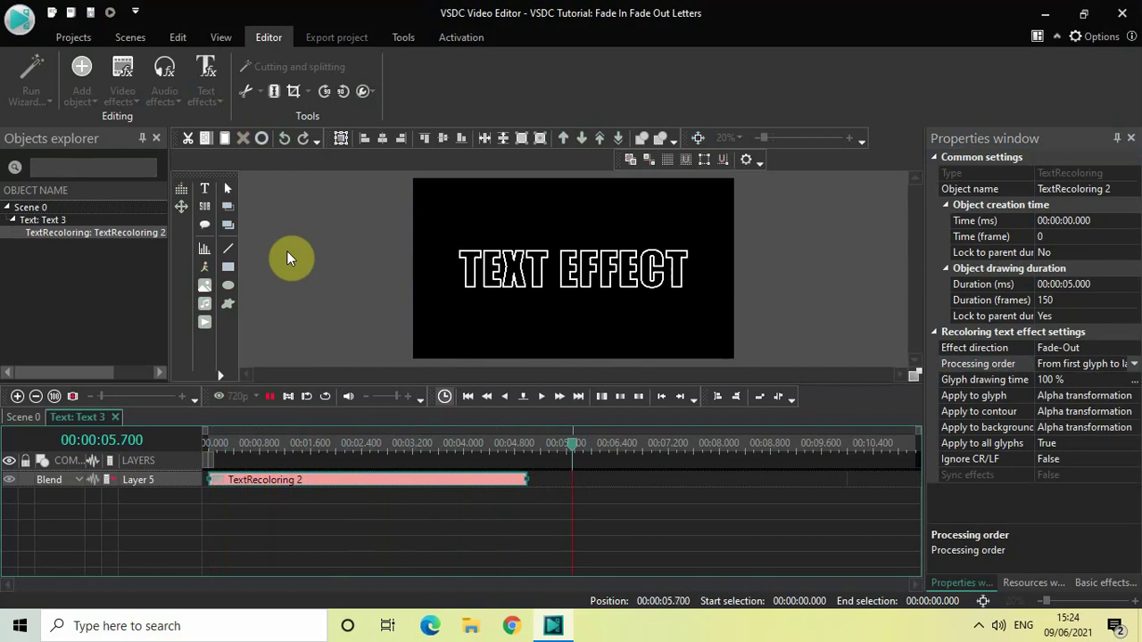
key("space")
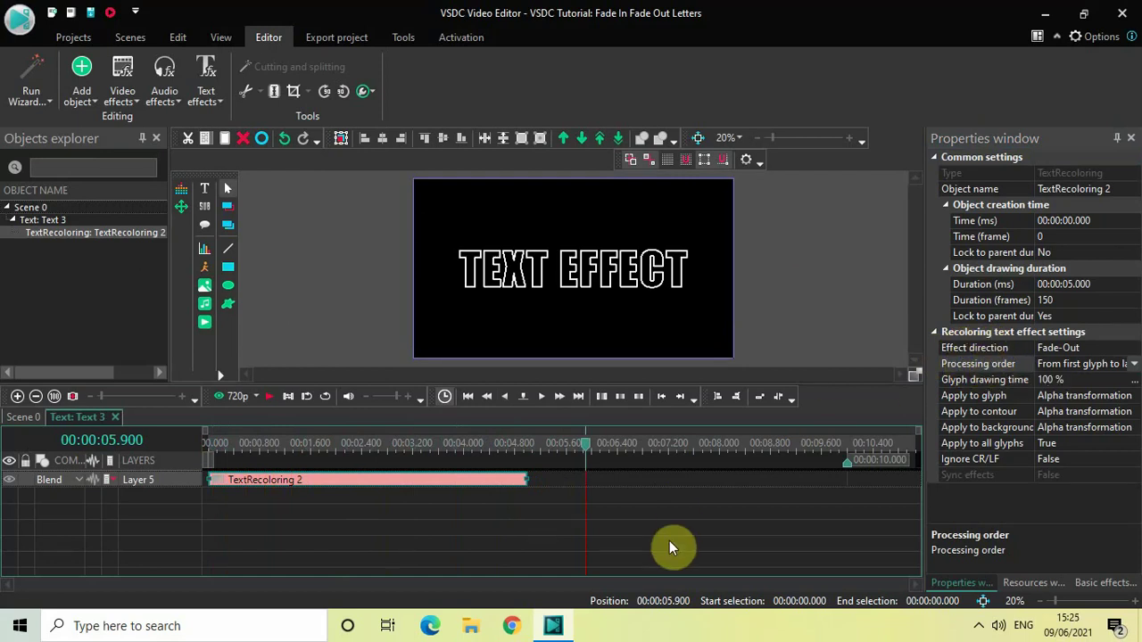
Add a second Recoloring effect at the 5-second playhead, then select TextRecoloring 2.
left_click(526, 449)
left_click(529, 451)
left_click(368, 559)
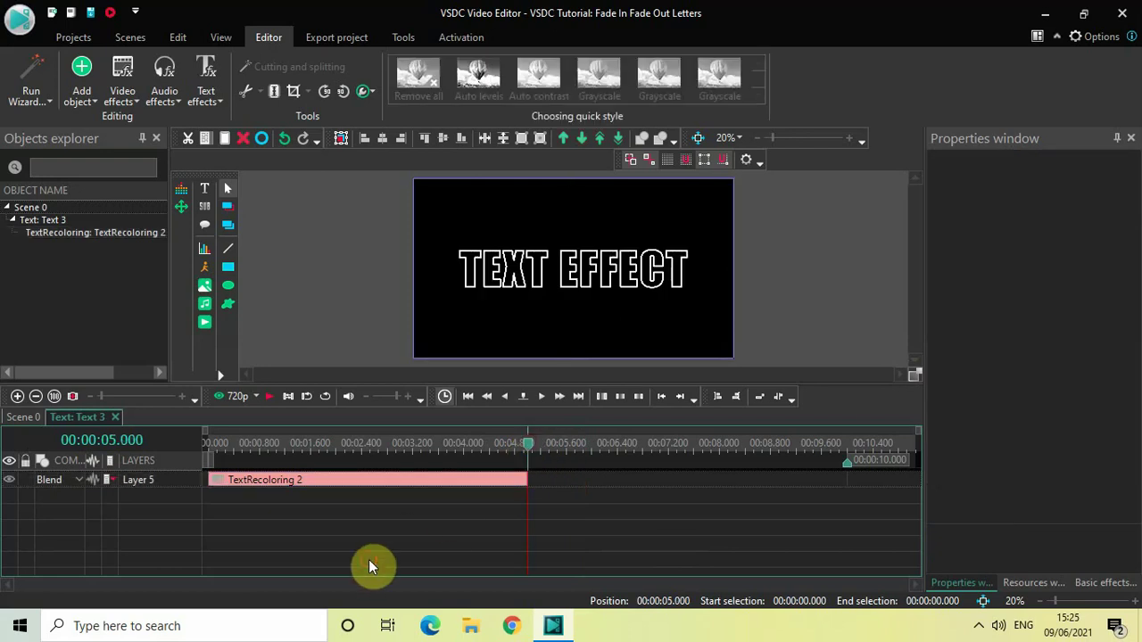
left_click(213, 112)
left_click(244, 124)
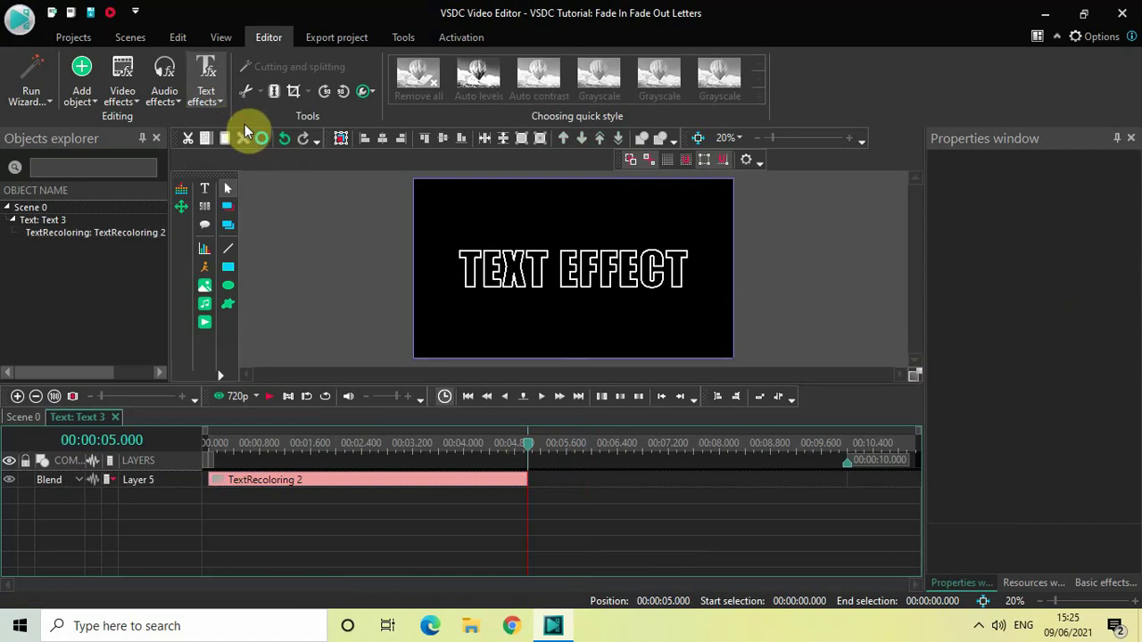
left_click(737, 394)
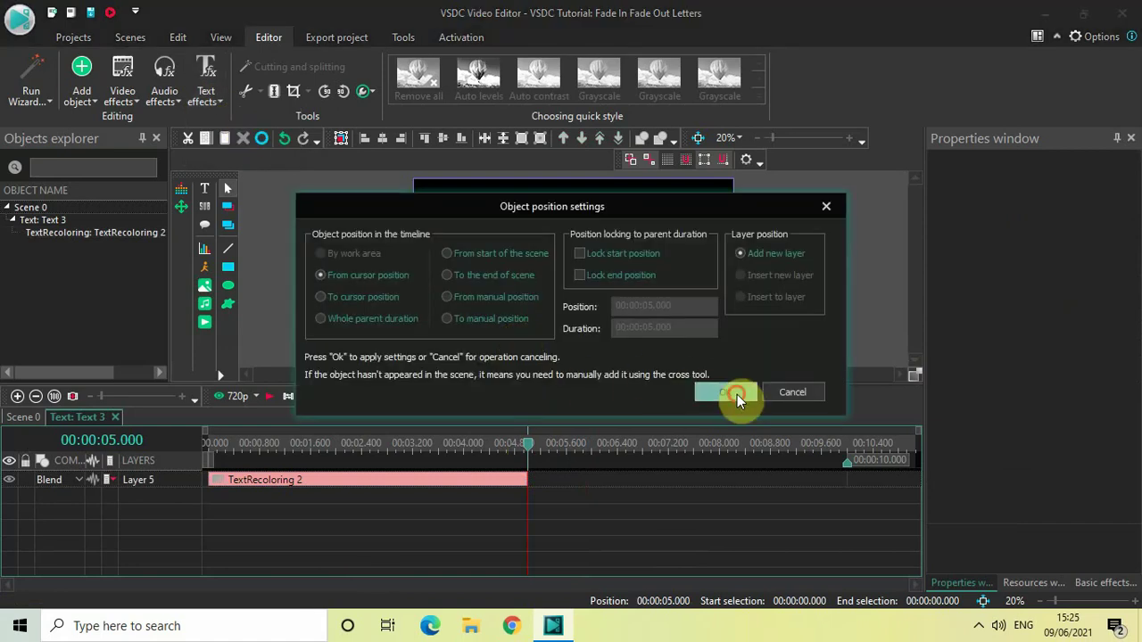
left_click(596, 544)
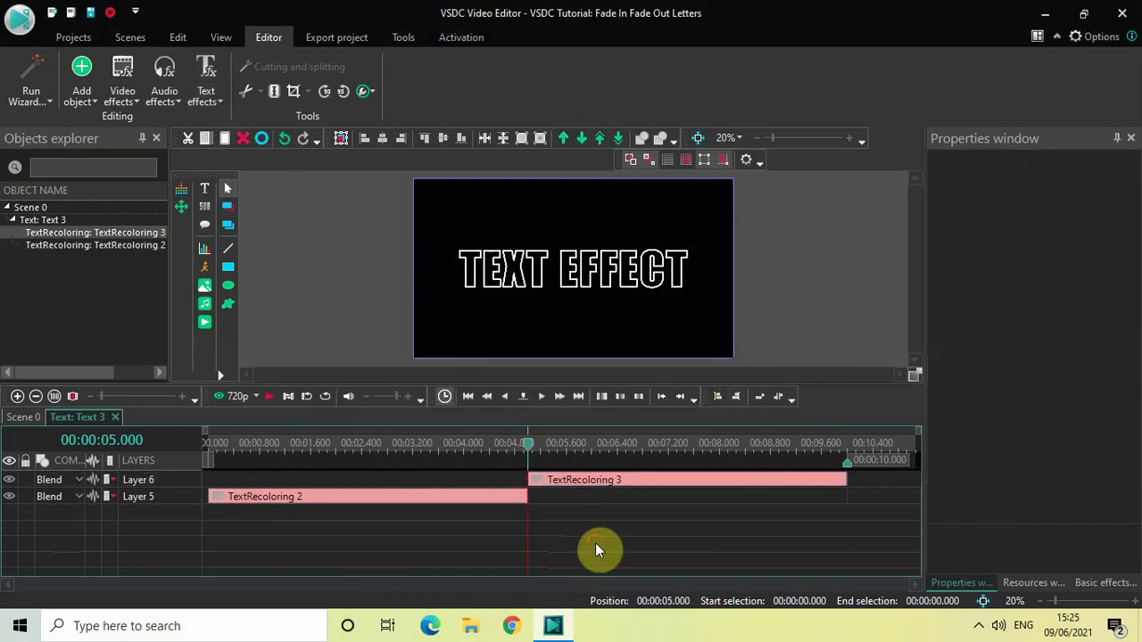
left_click(372, 502)
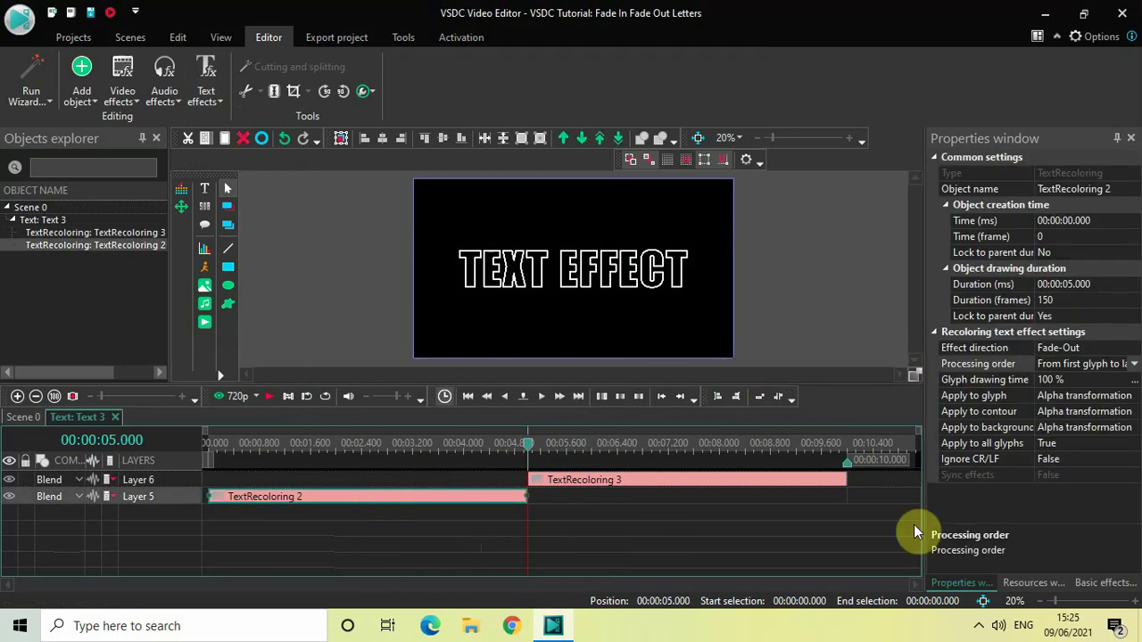
Keep TextRecoloring 2 as Fade-In and set TextRecoloring 3 to process last glyph to first.
double_click(1114, 351)
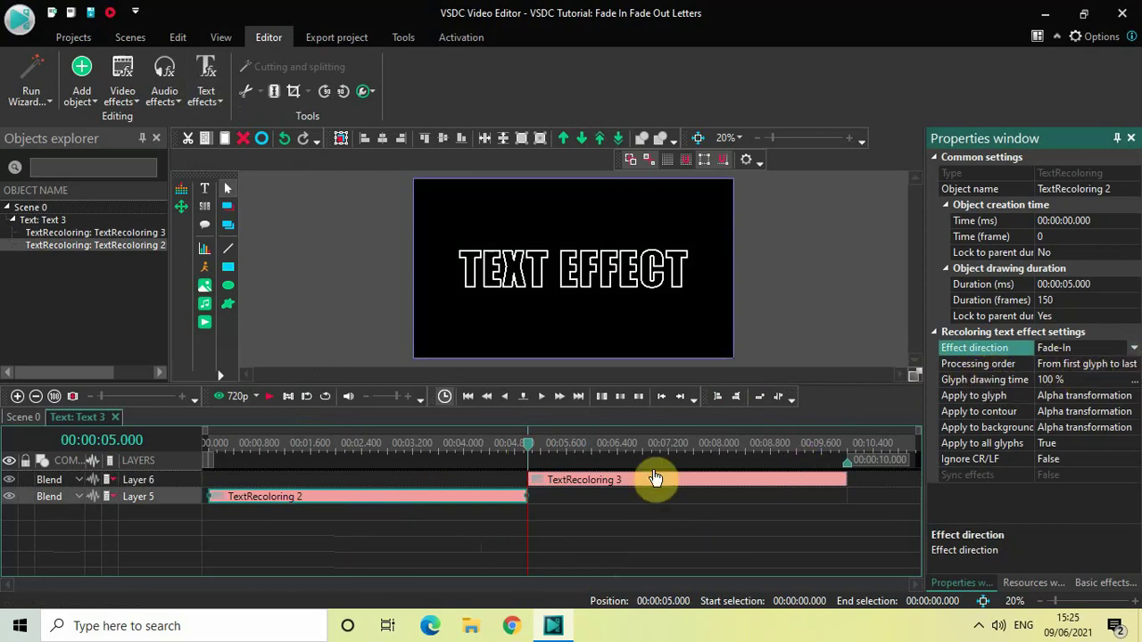
left_click(681, 484)
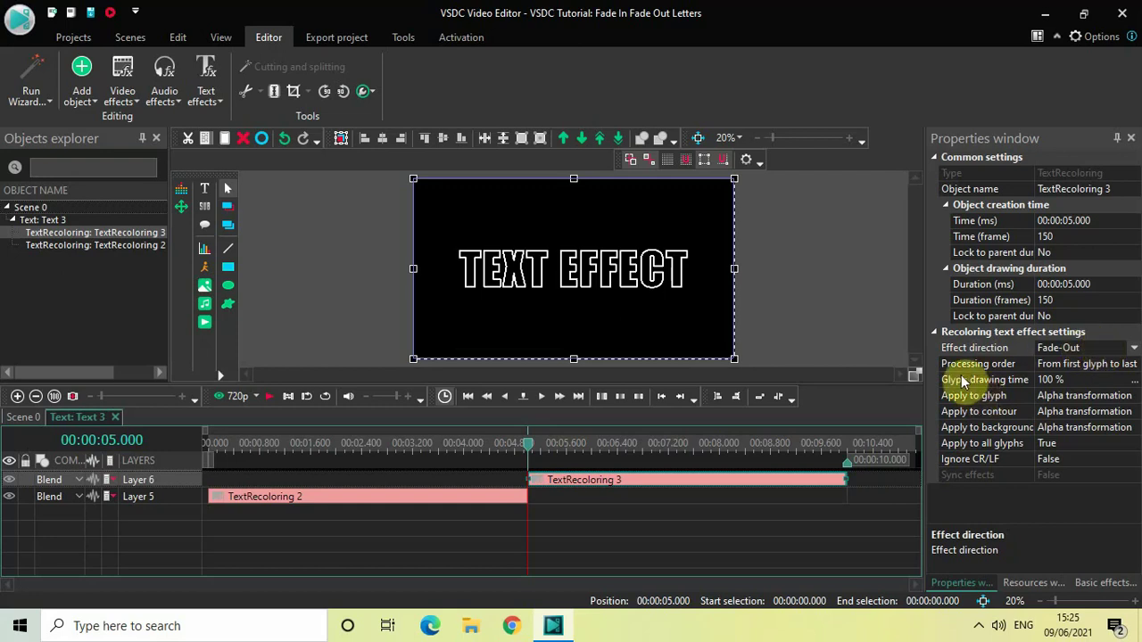
left_click(1127, 365)
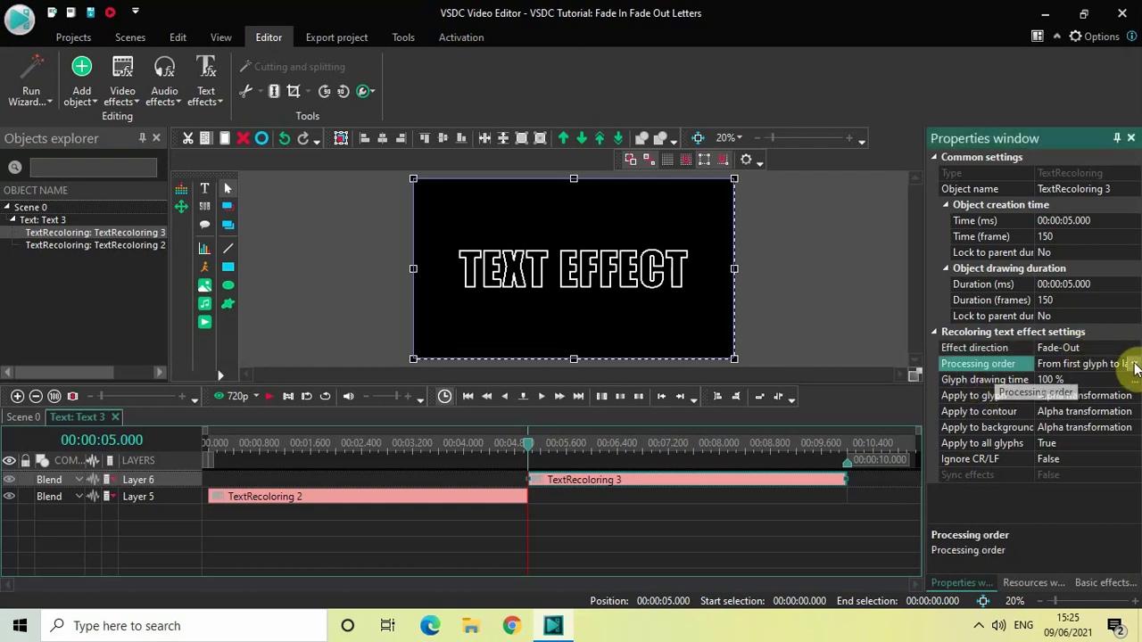
left_click(1135, 365)
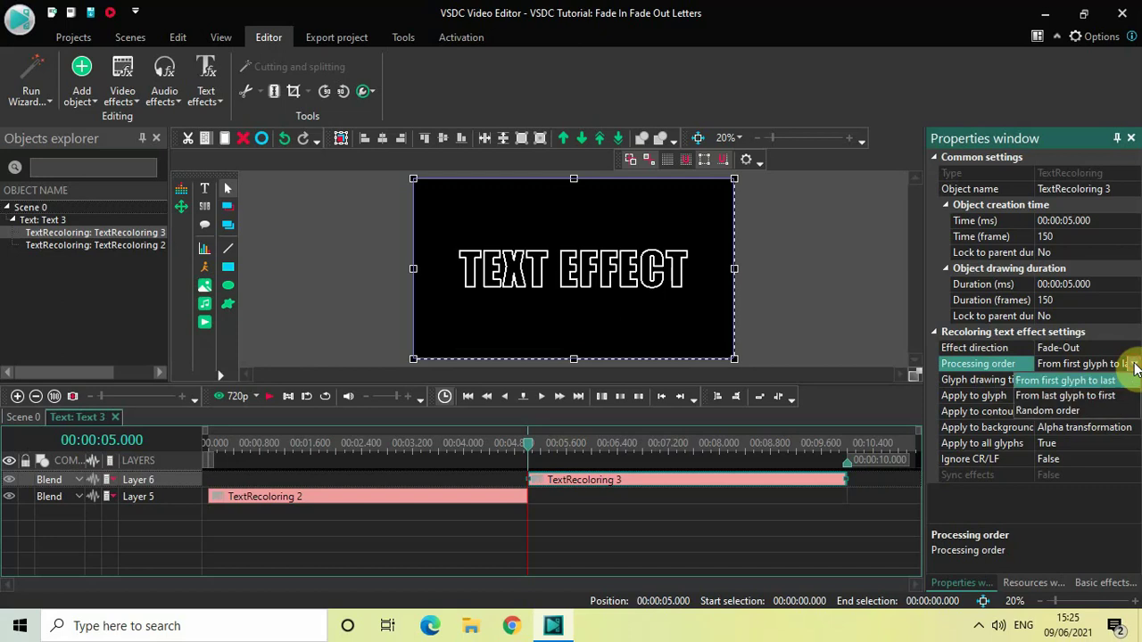
left_click(1077, 398)
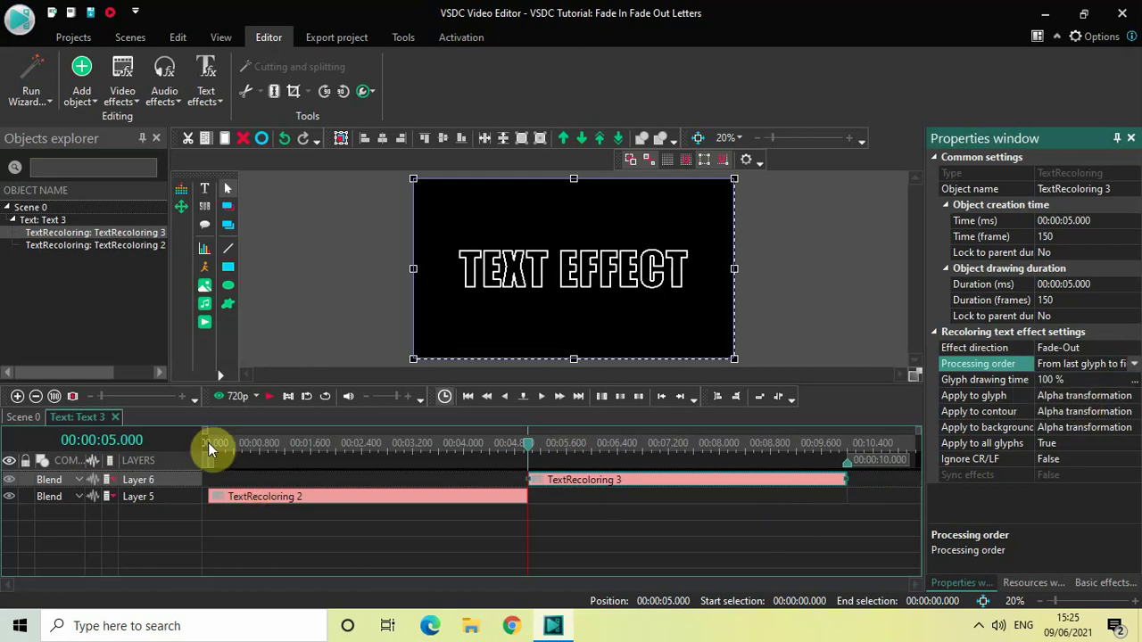
left_click(208, 443)
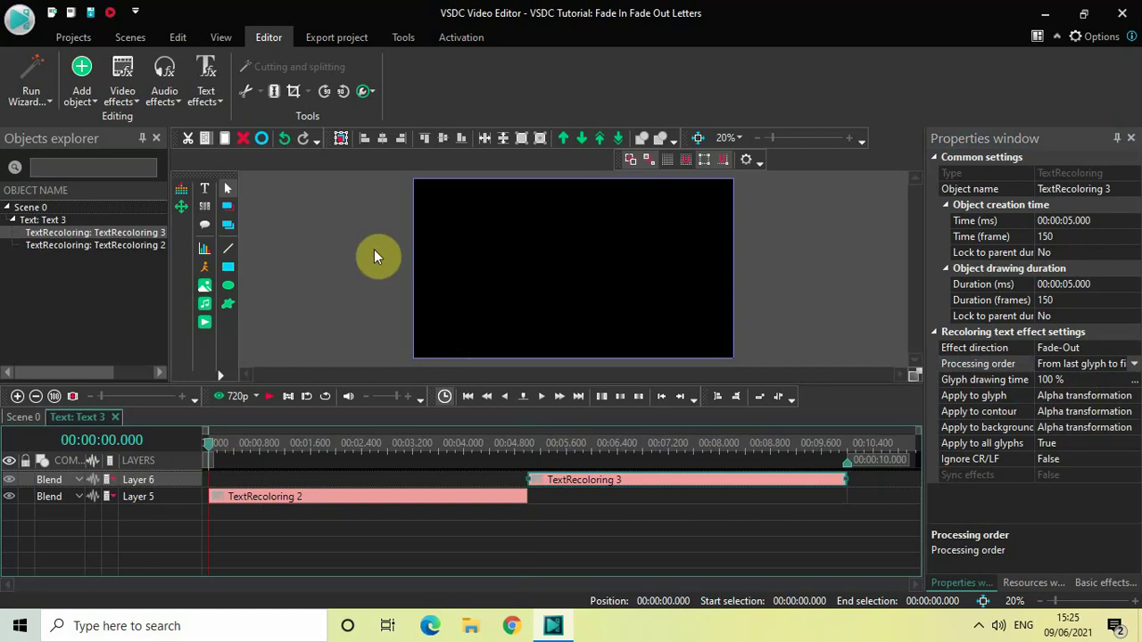
key("space")
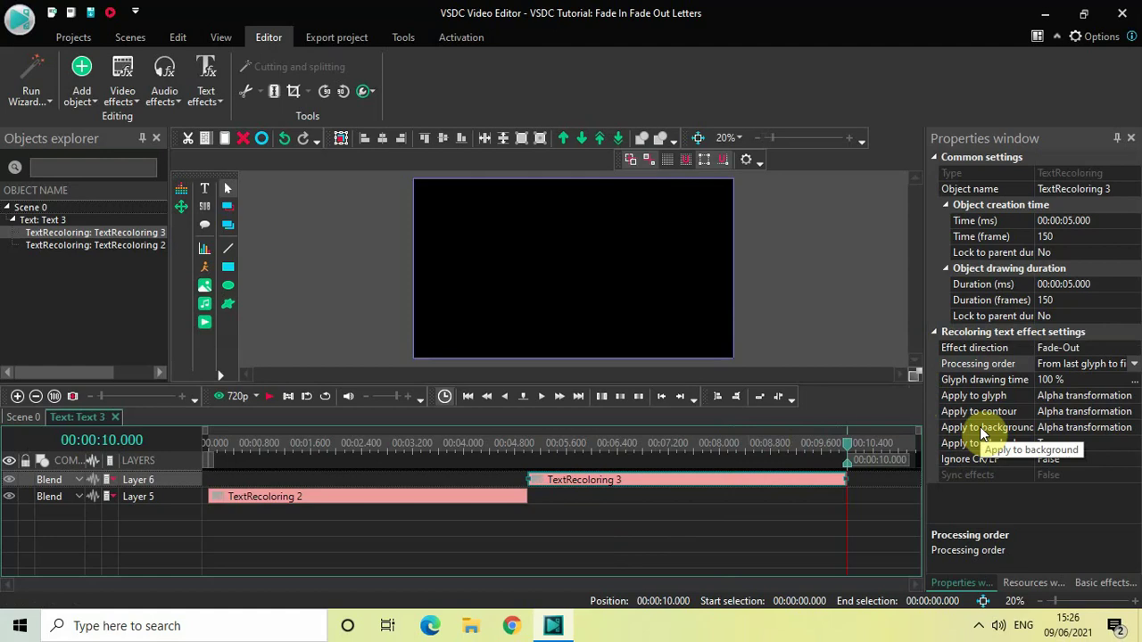
Delete both TextRecoloring effects from the timeline.
left_click_drag(453, 529, 632, 443)
key("Delete")
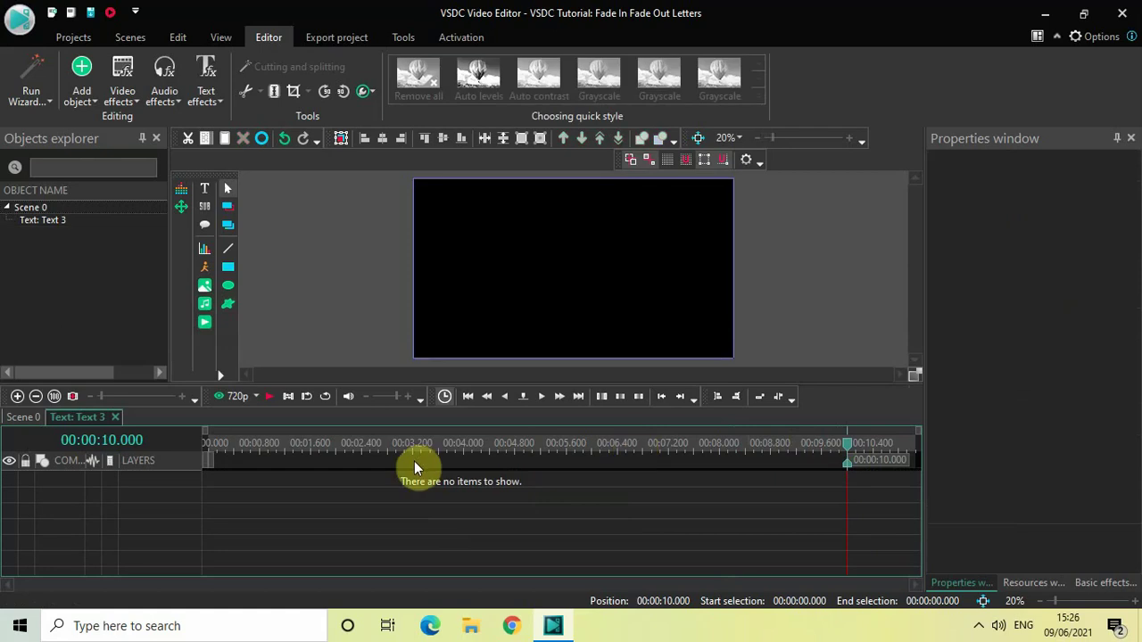
left_click(203, 443)
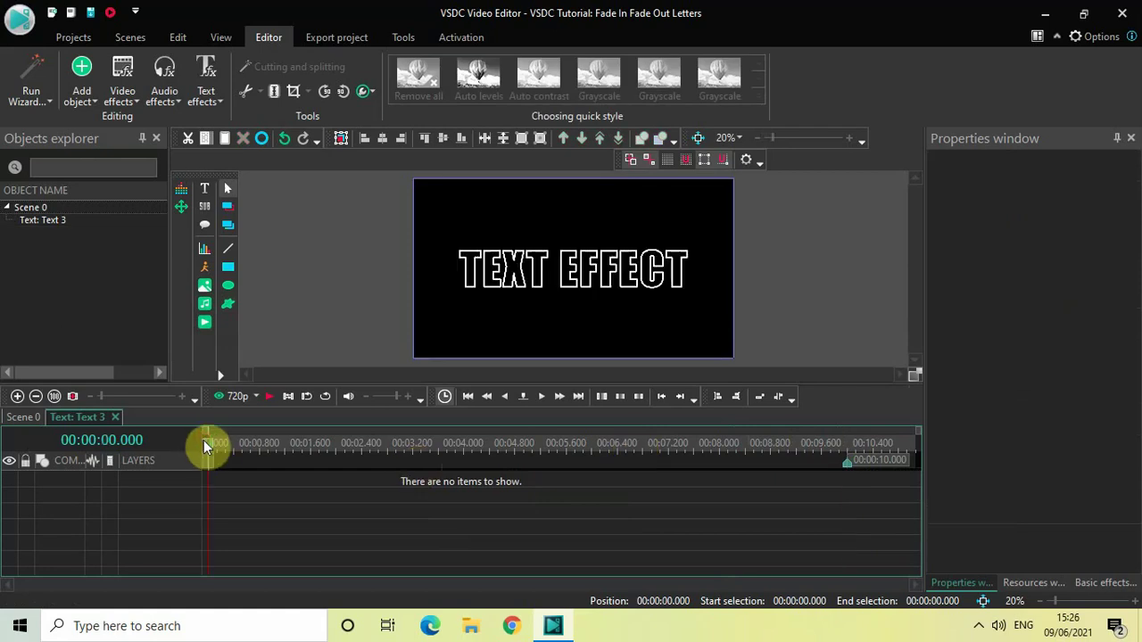
Add a Shift position text effect (TextShiftPosition 1) spanning the full ten seconds.
left_click(211, 82)
left_click(244, 139)
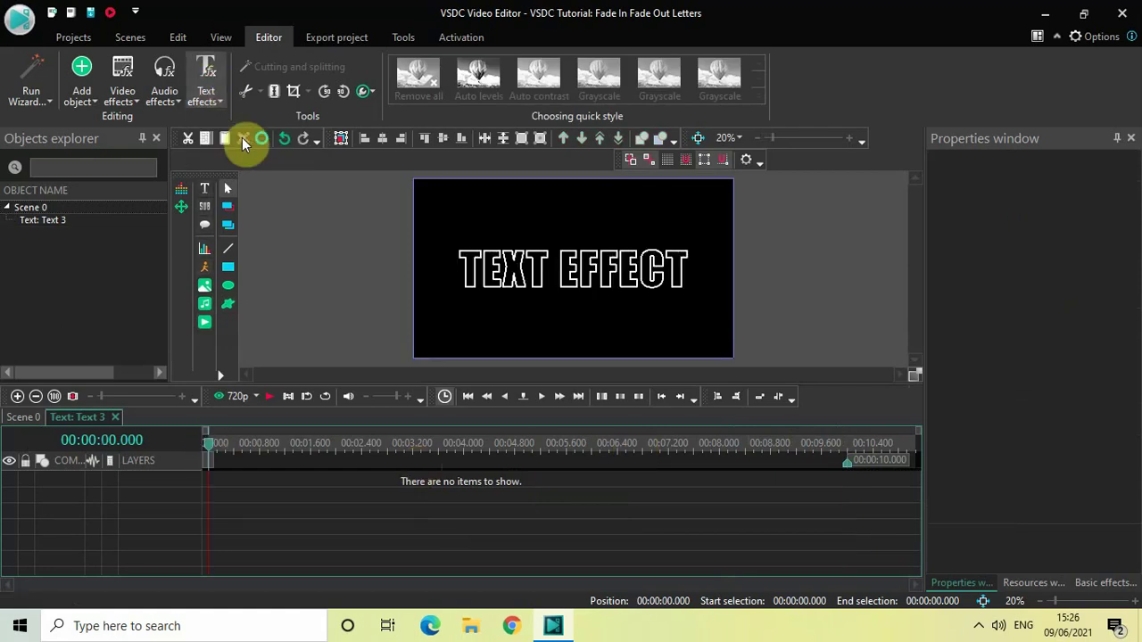
left_click(728, 393)
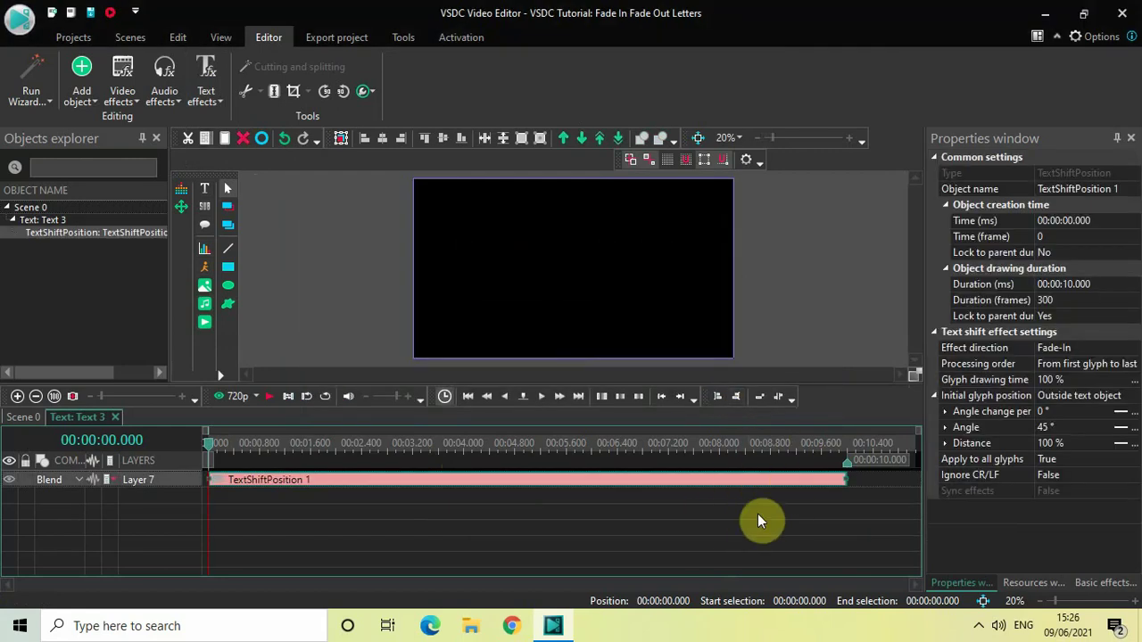
Set TextShiftPosition 1's duration to 5000 ms (150 frames) and preview the slide-in.
left_click(1069, 284)
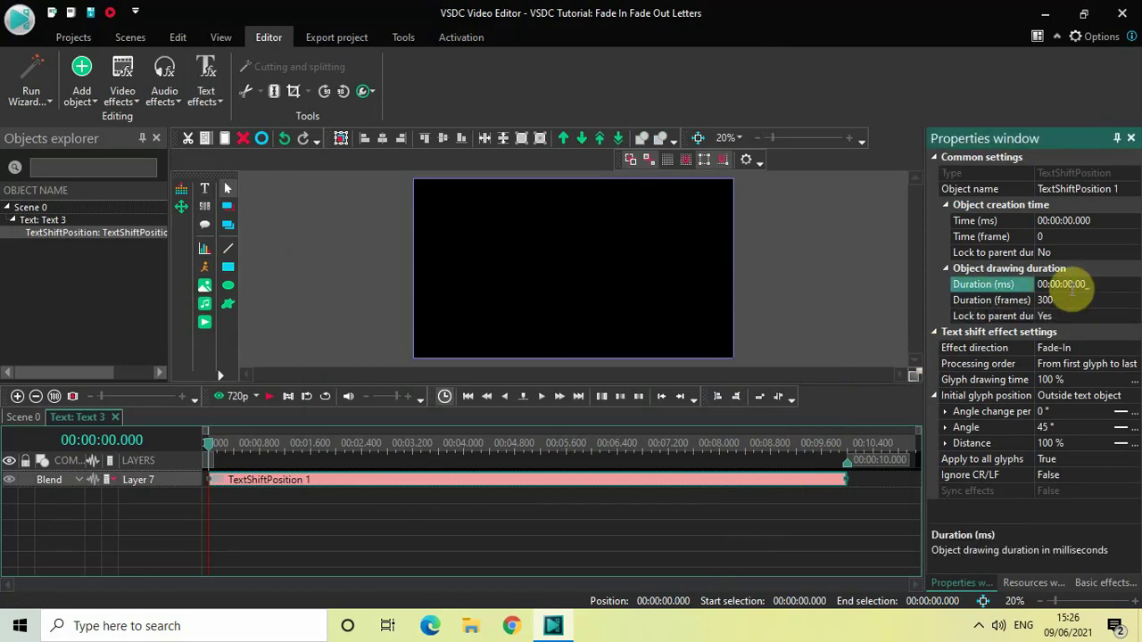
key("Return")
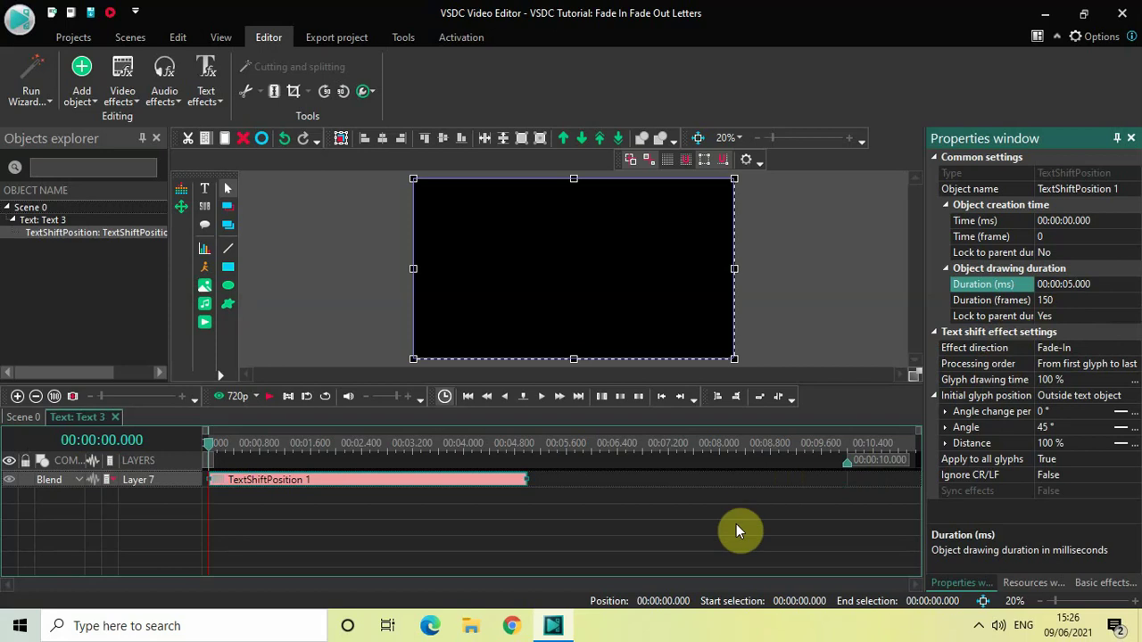
key("space")
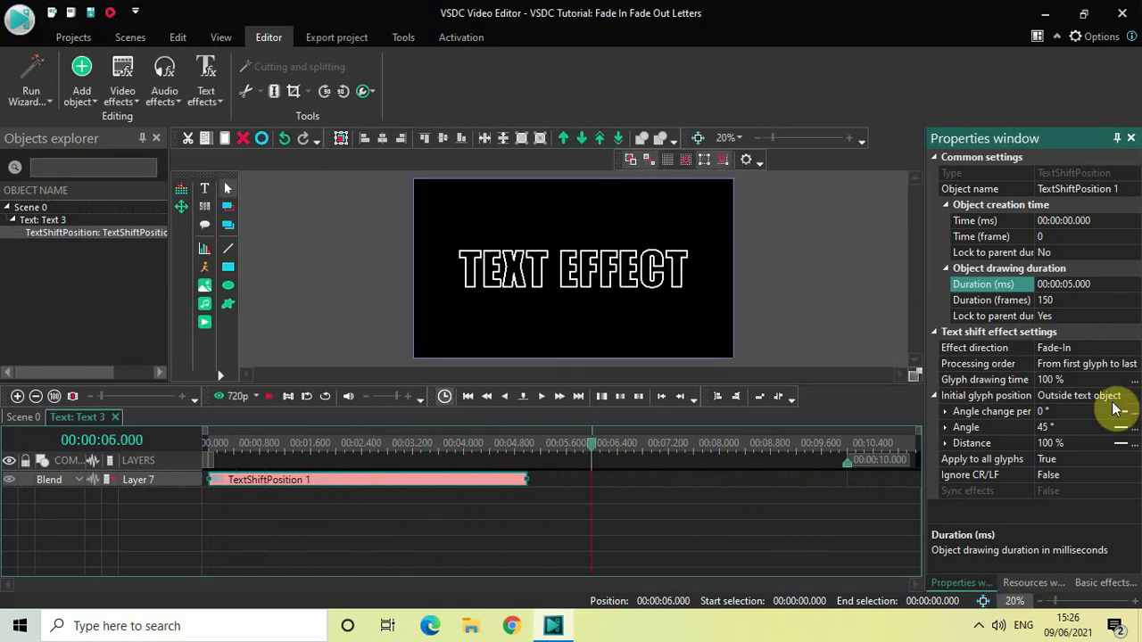
Set Processing order to From last glyph to first and preview it from the timeline start.
left_click(1134, 364)
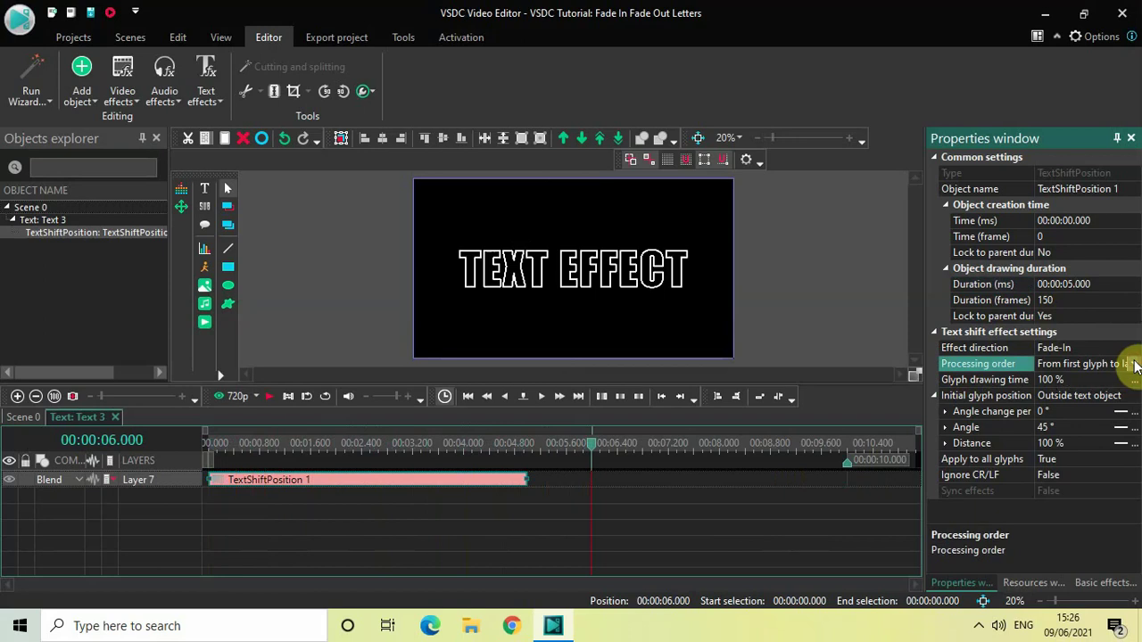
left_click(1131, 365)
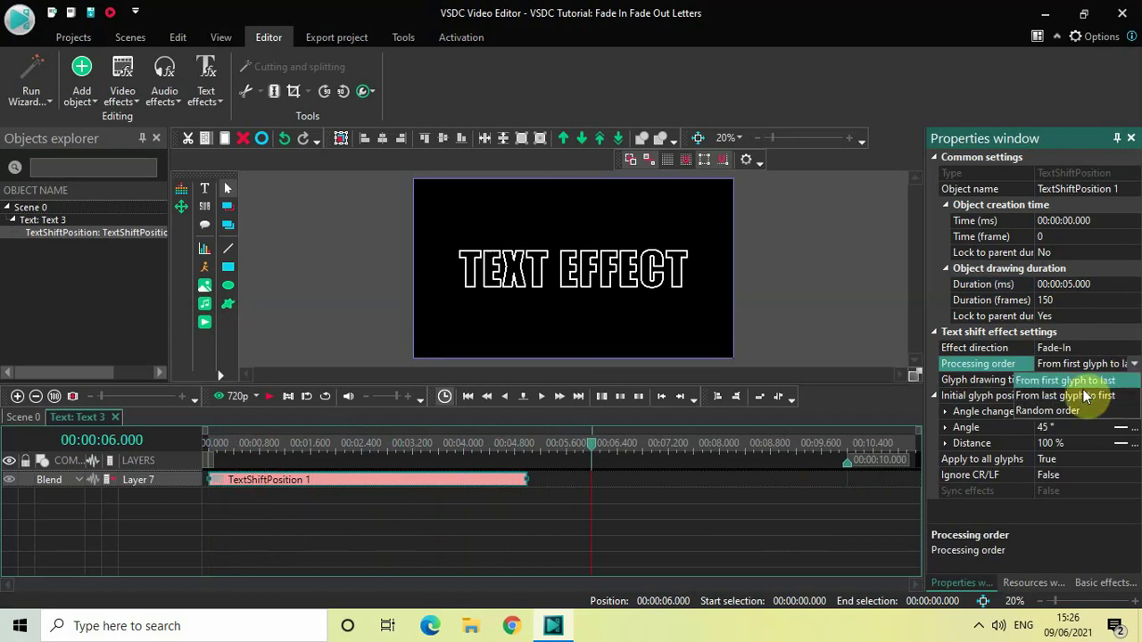
left_click(1080, 395)
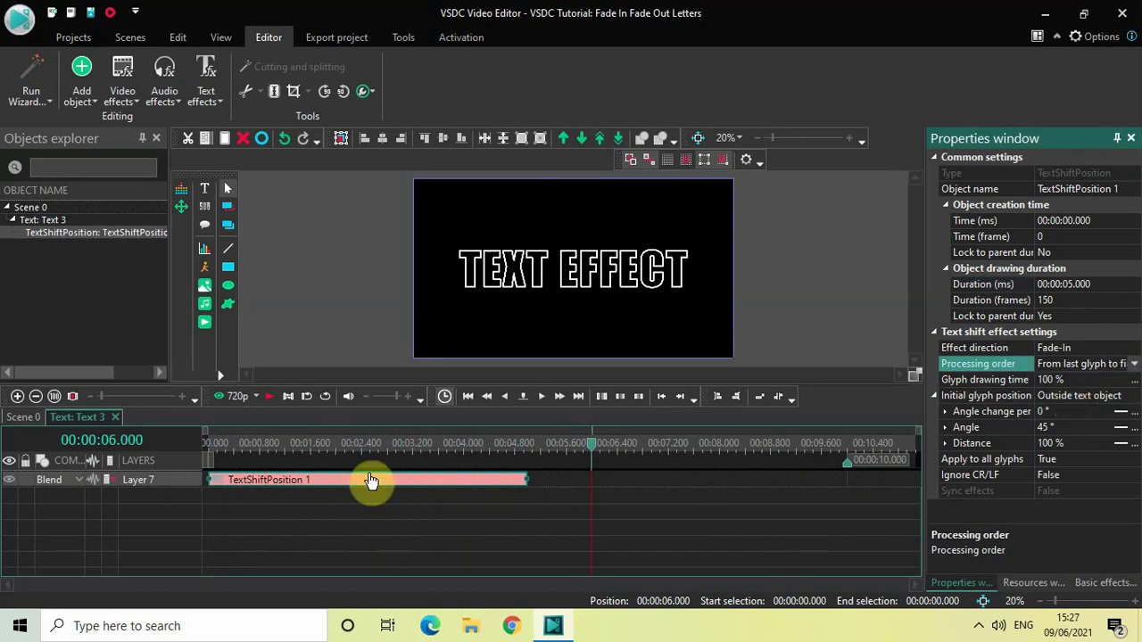
left_click(205, 445)
key("space")
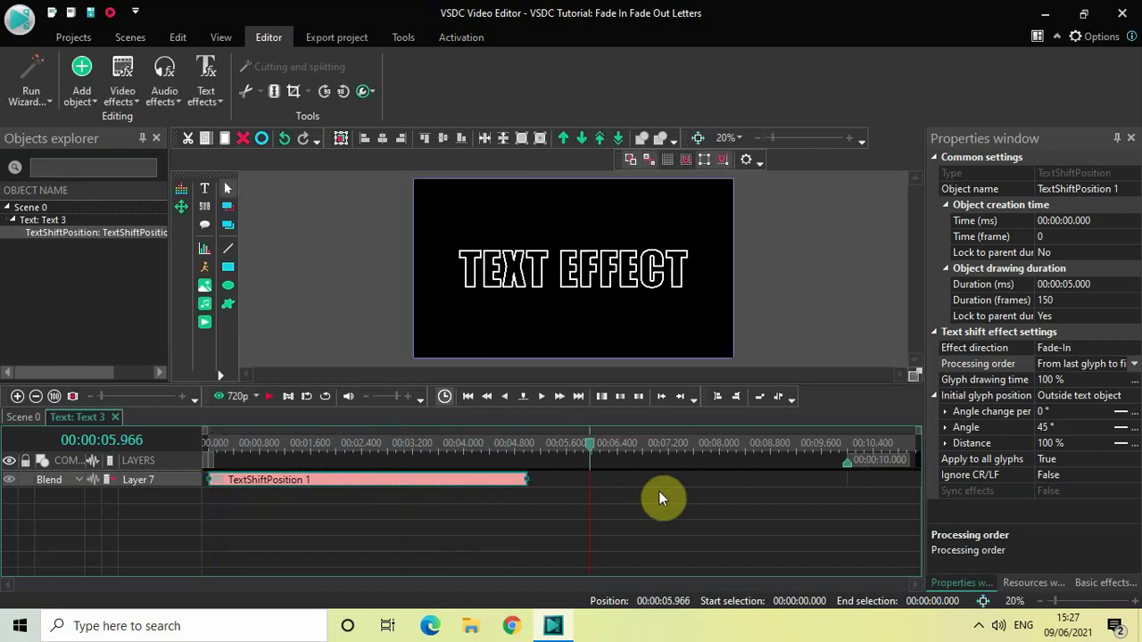
left_click(1135, 364)
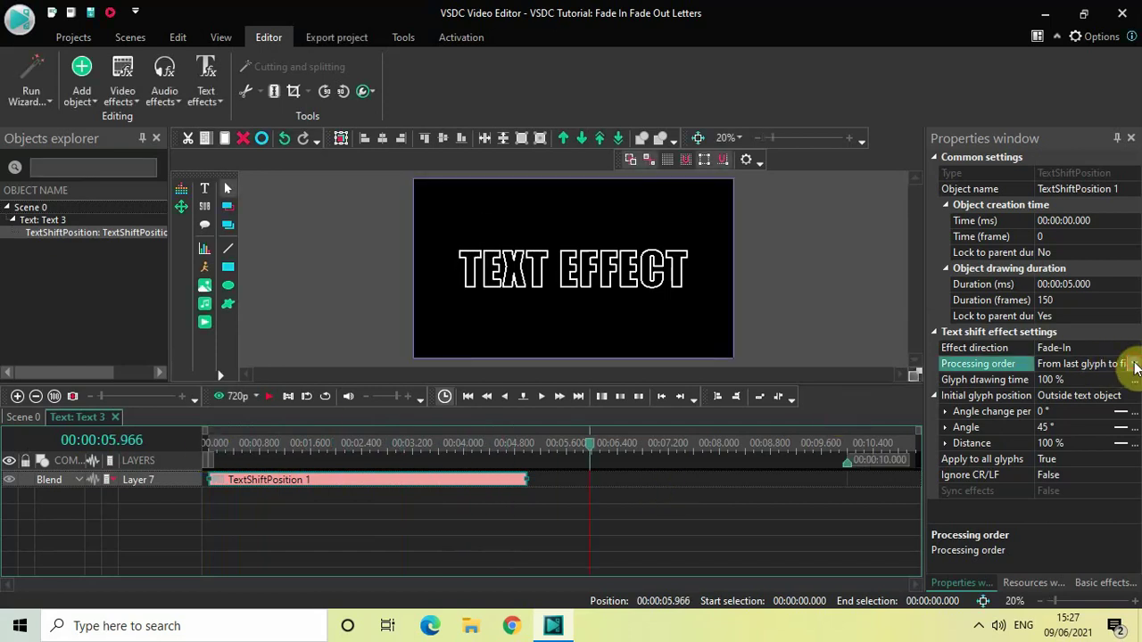
Switch Processing order to Random order and preview the animation from the start.
left_click(1083, 409)
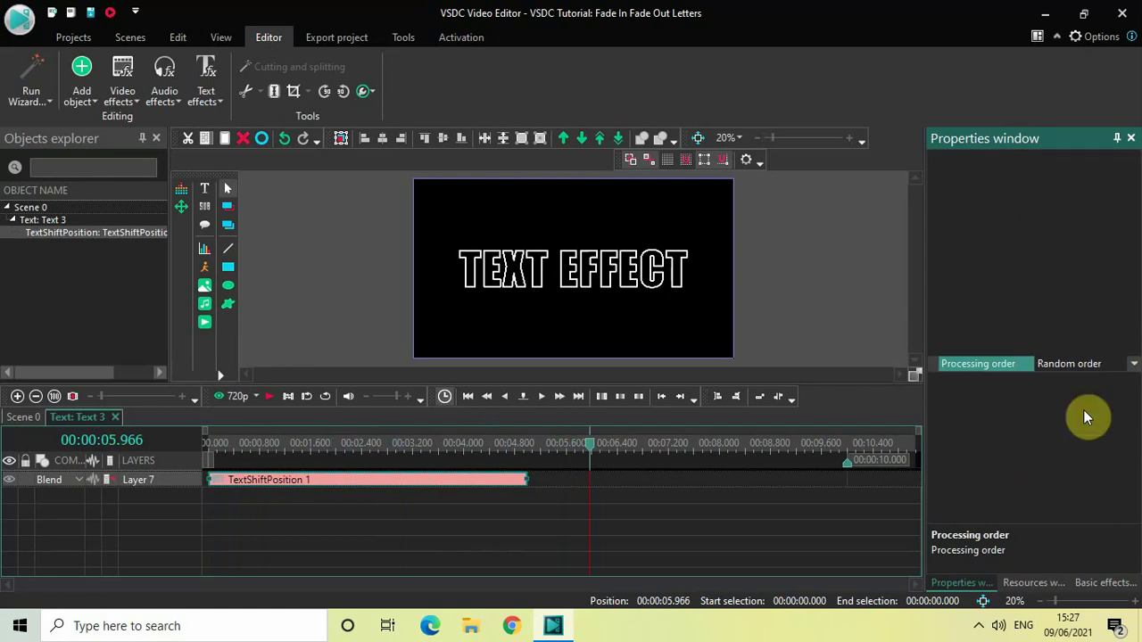
left_click(206, 446)
key("space")
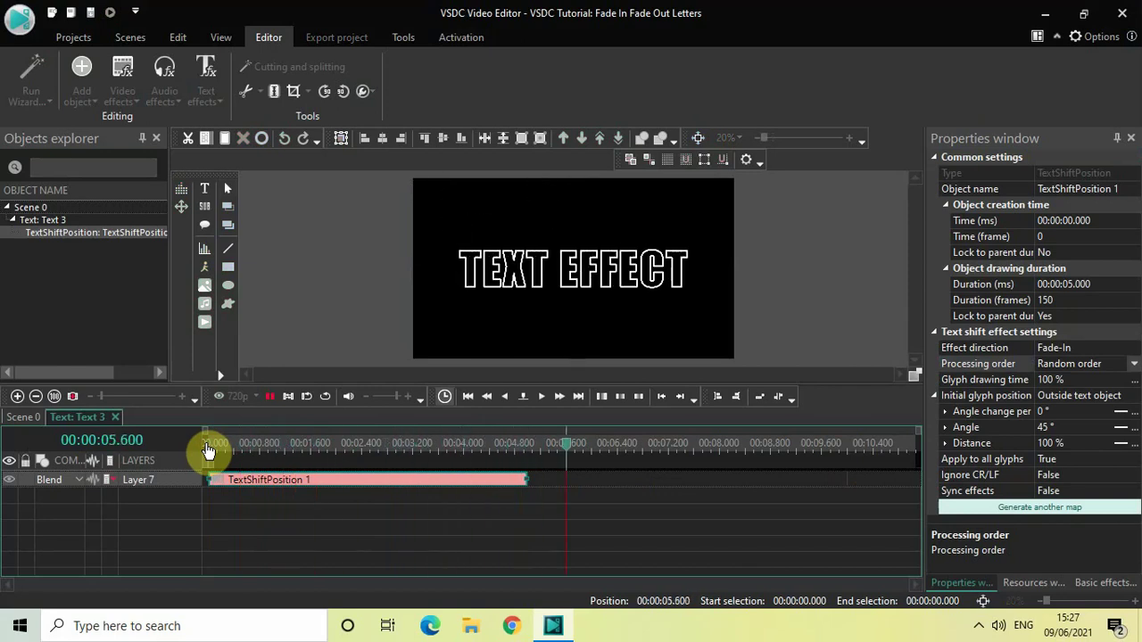
key("space")
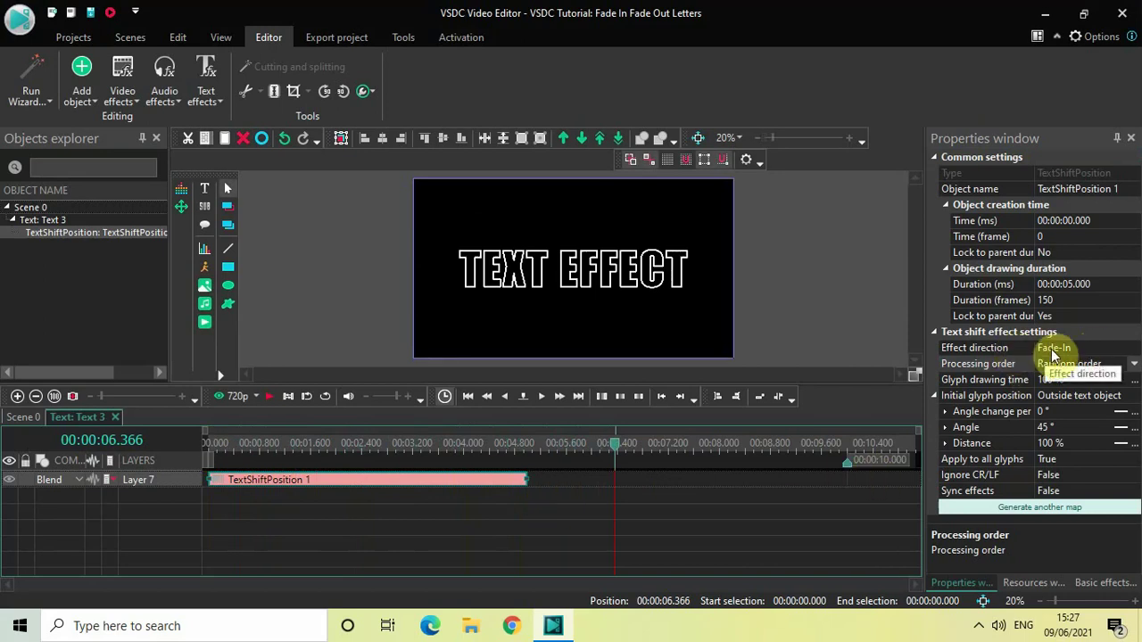
Set Effect direction to Fade-Out with From first glyph to last, then preview it.
double_click(1114, 348)
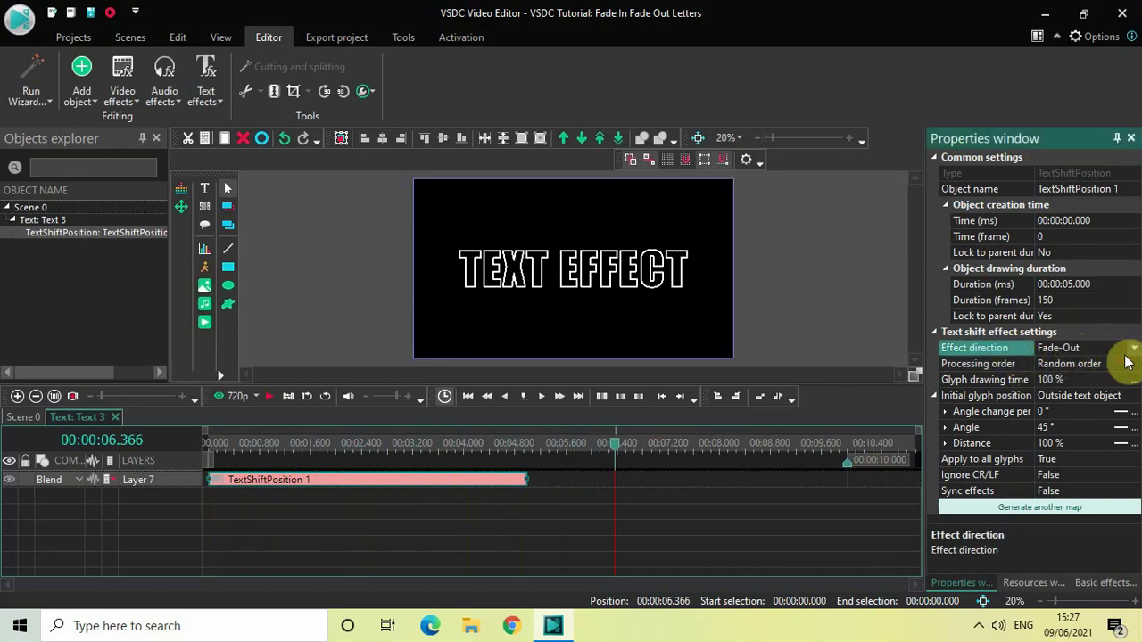
left_click(1136, 364)
left_click(1135, 364)
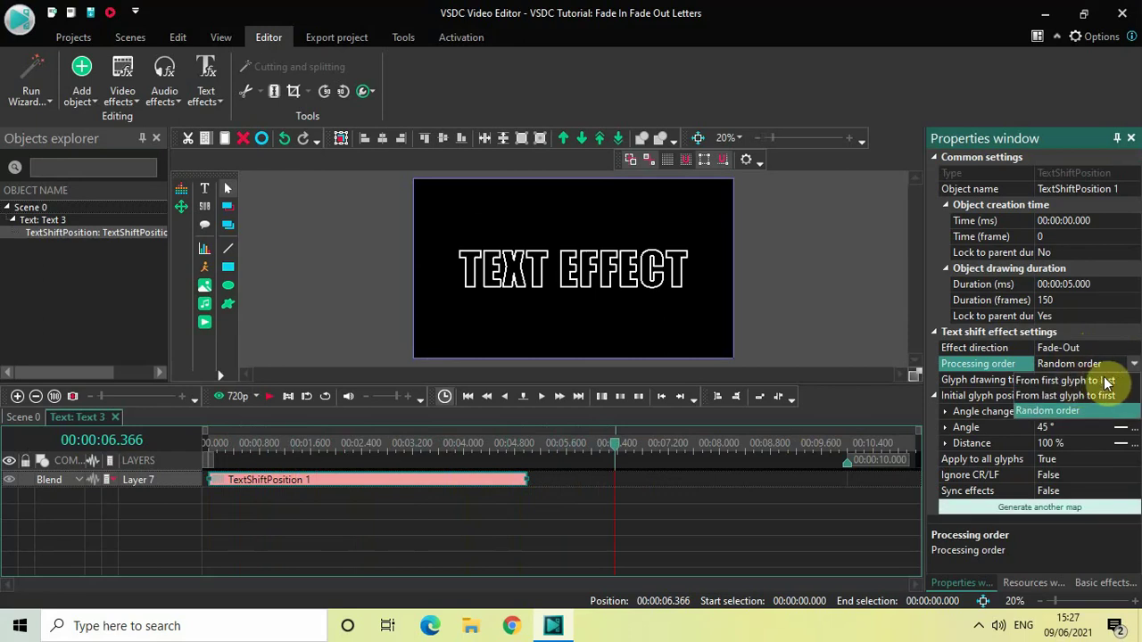
left_click(1106, 381)
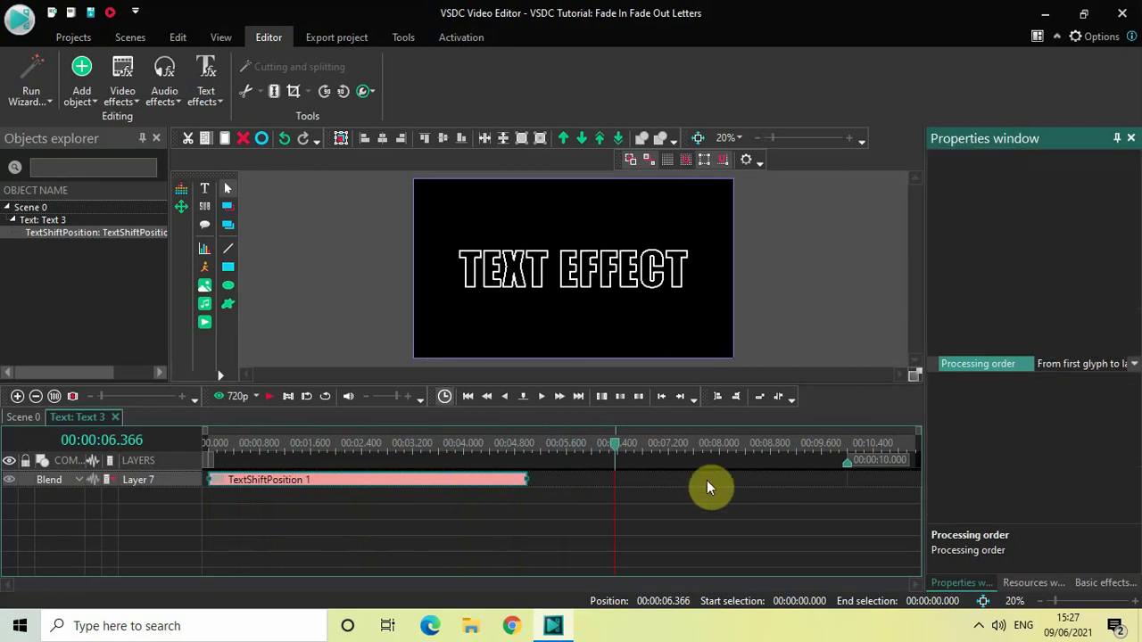
left_click(203, 441)
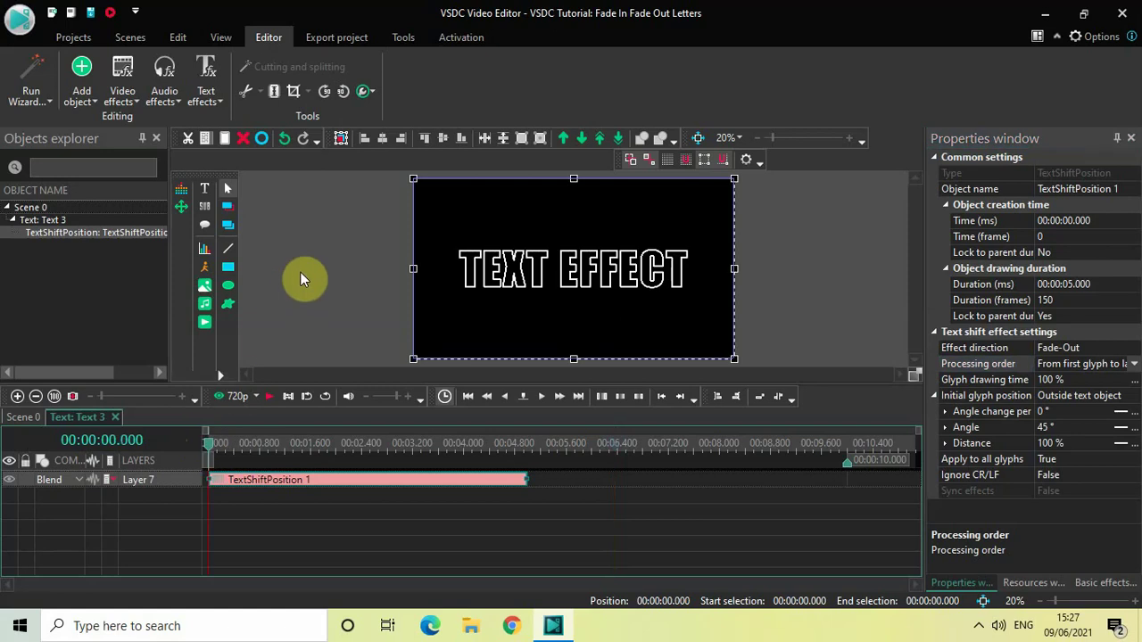
key("space")
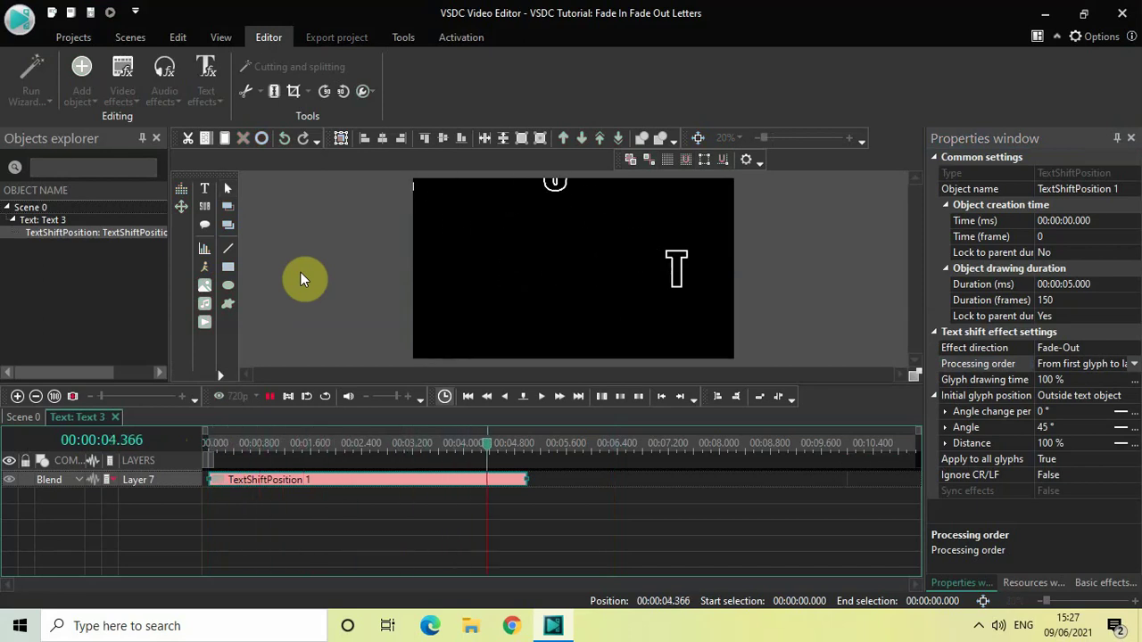
key("space")
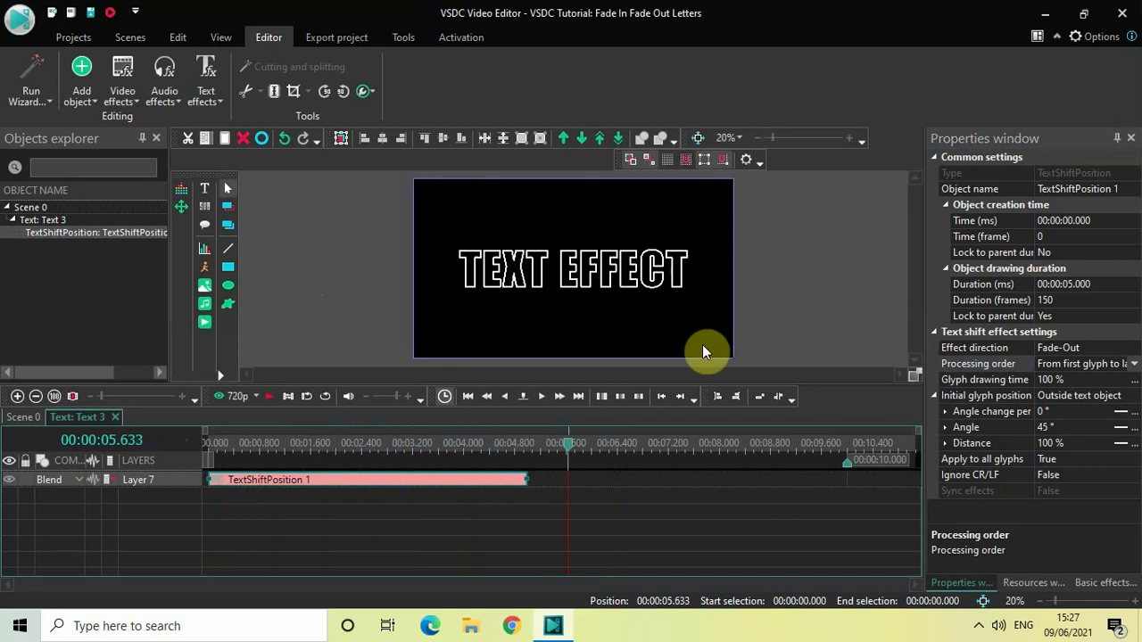
Try Processing order From last glyph to first and preview the fade-out.
left_click(1135, 366)
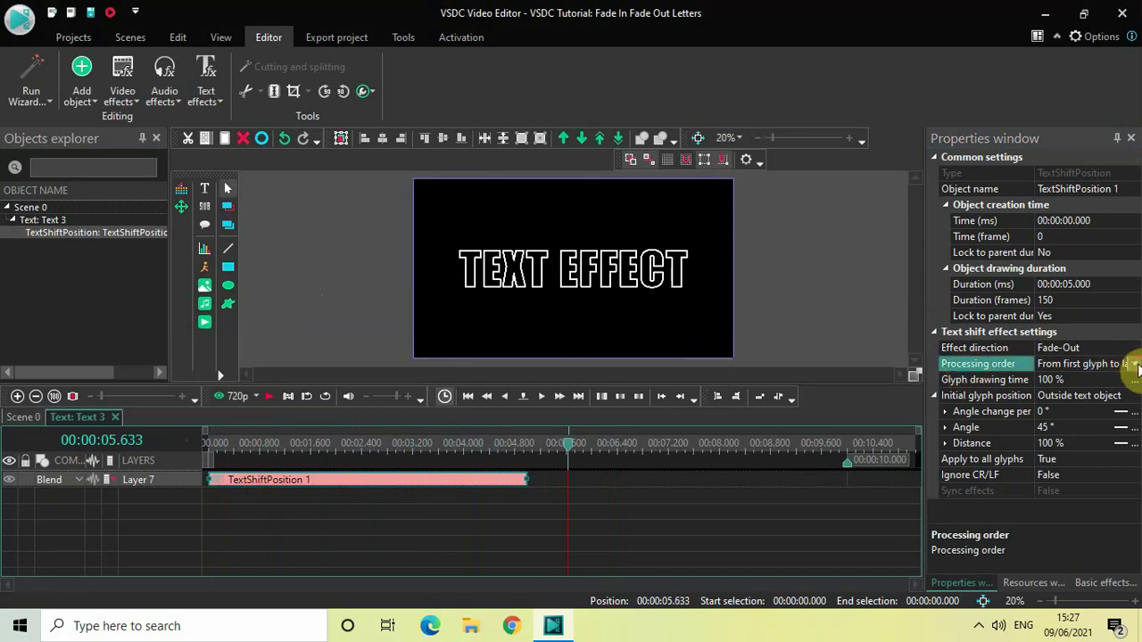
left_click(1135, 364)
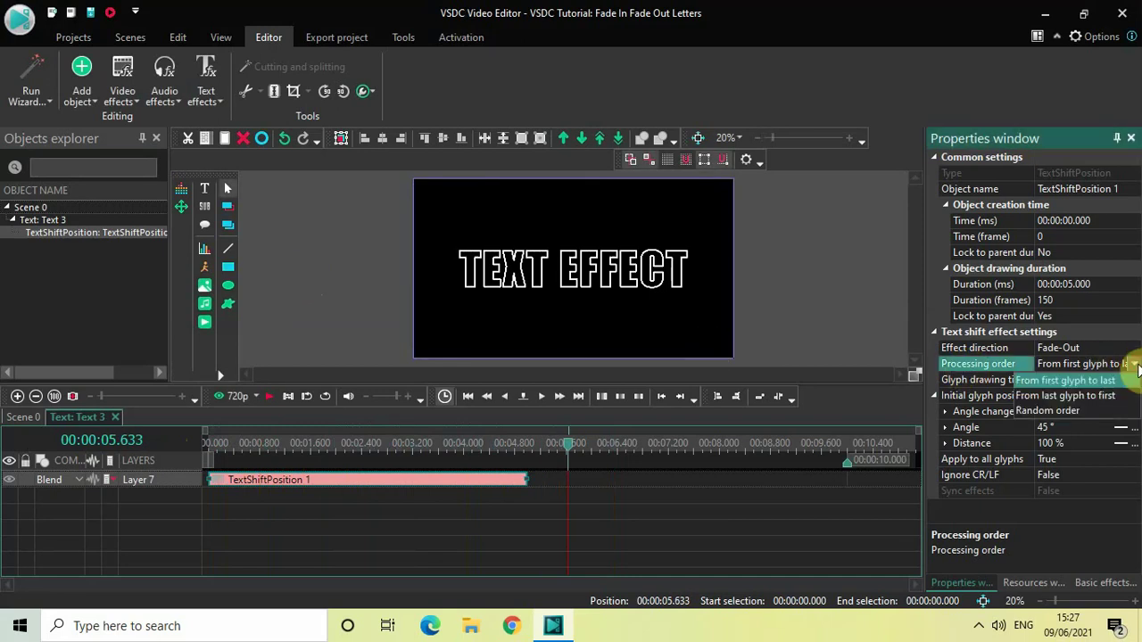
left_click(1082, 397)
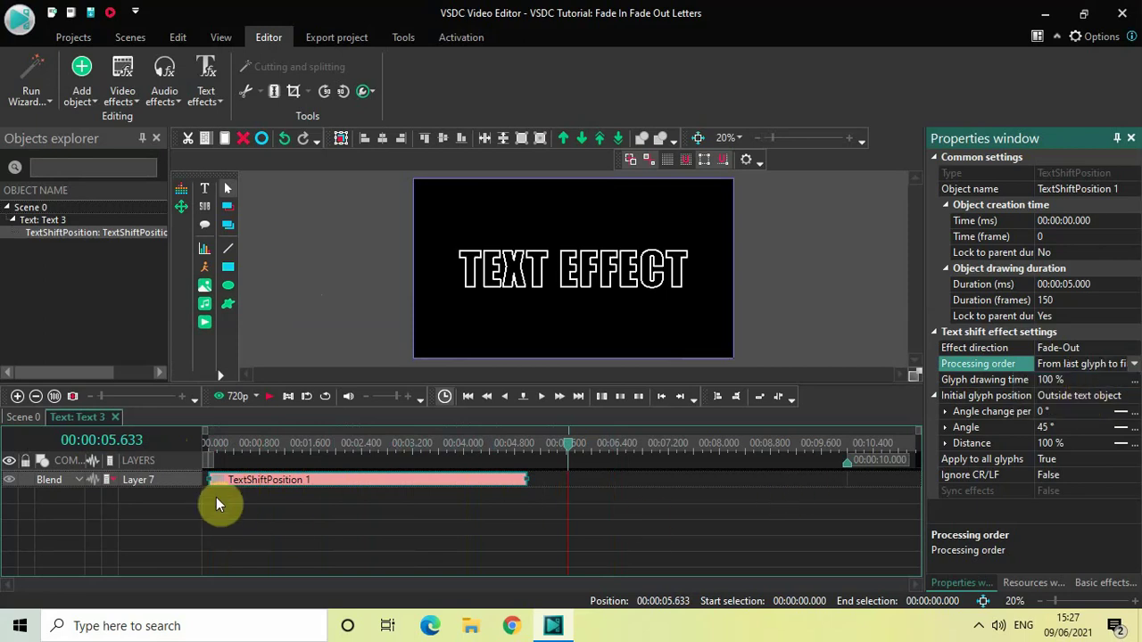
left_click(208, 446)
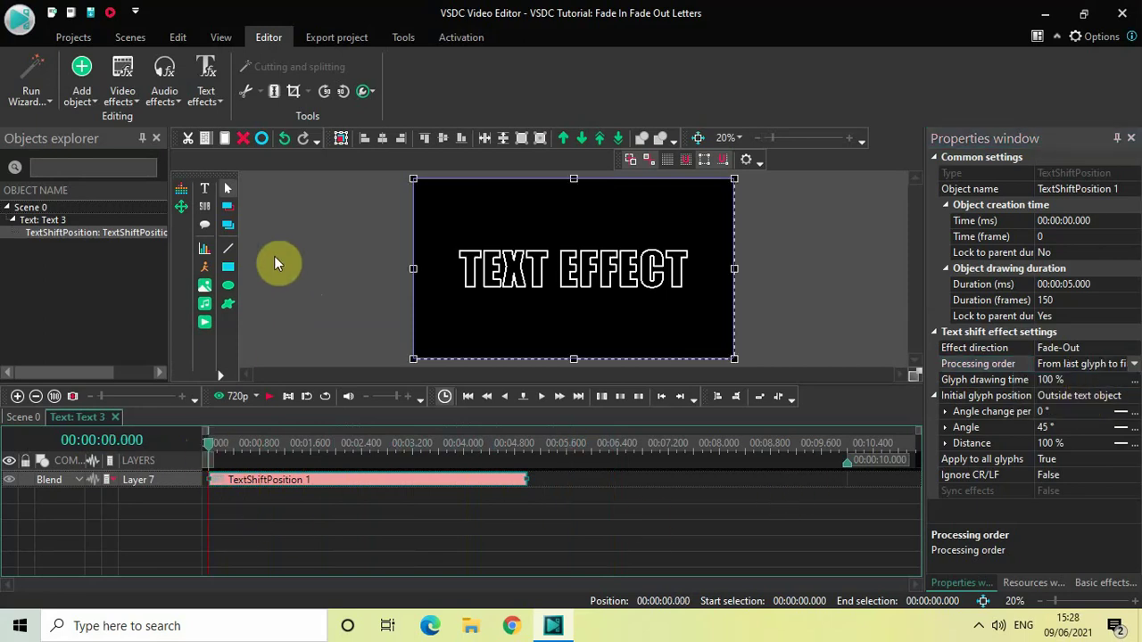
key("space")
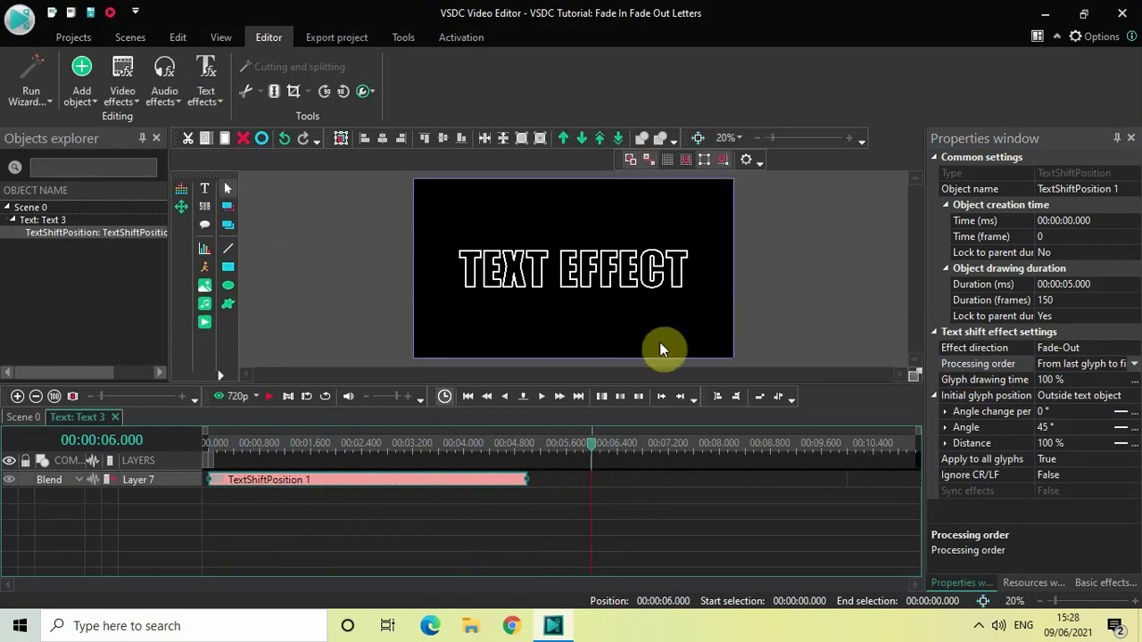
Switch Processing order to Random order and preview the fade-out again.
left_click(1134, 365)
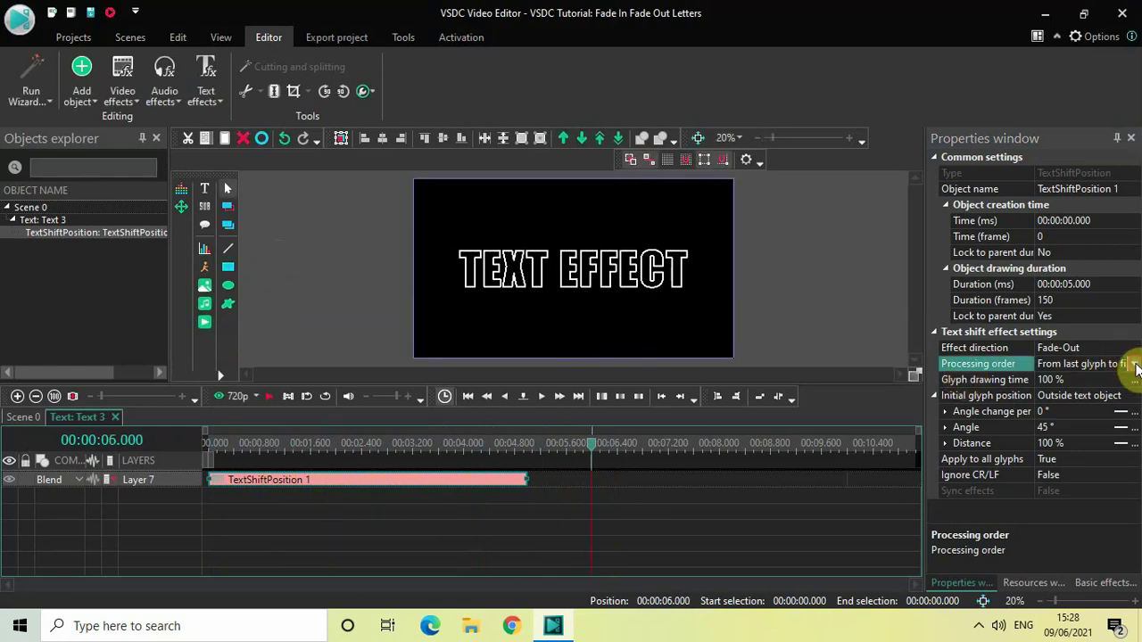
left_click(1135, 365)
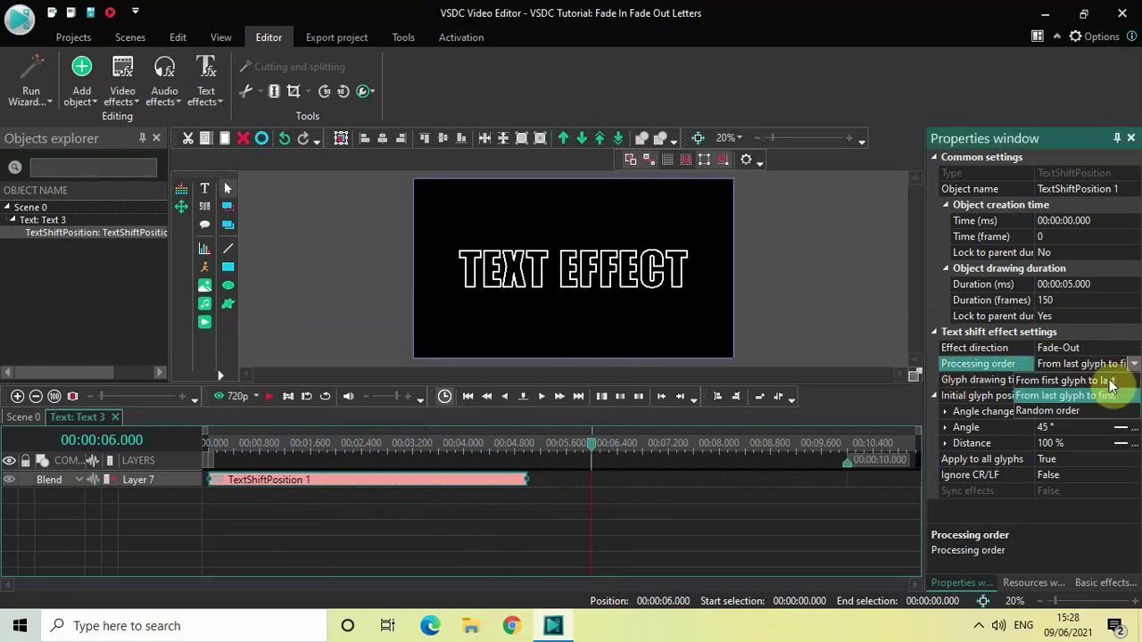
left_click(1070, 412)
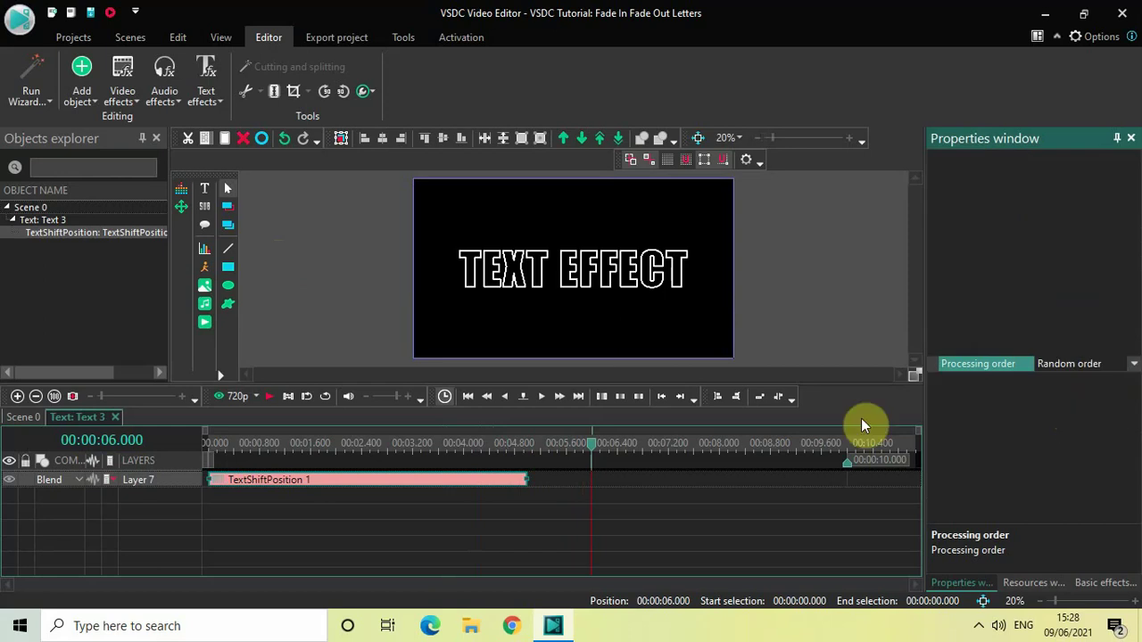
left_click(205, 451)
key("space")
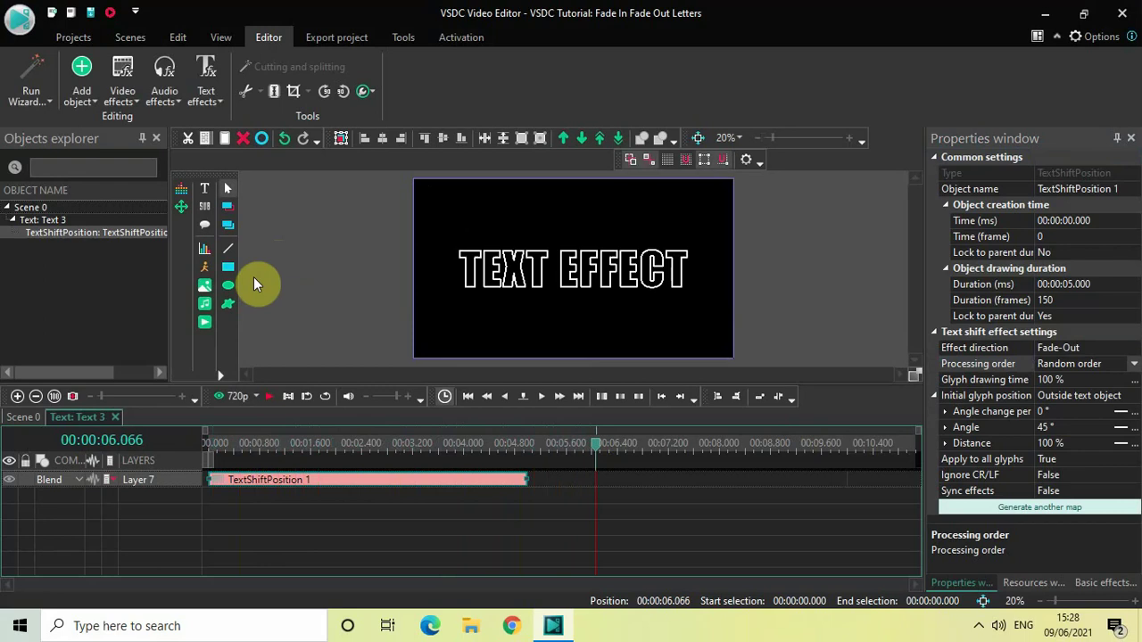
Move the playhead to just before 5 s and review TextShiftPosition 1's settings.
left_click(429, 545)
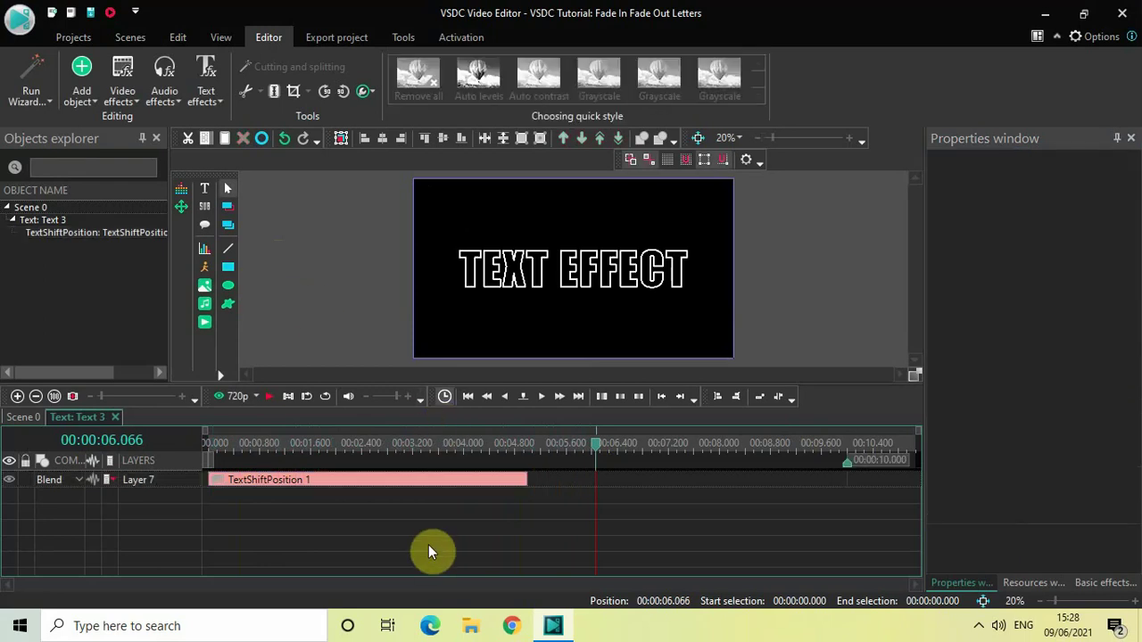
left_click(526, 446)
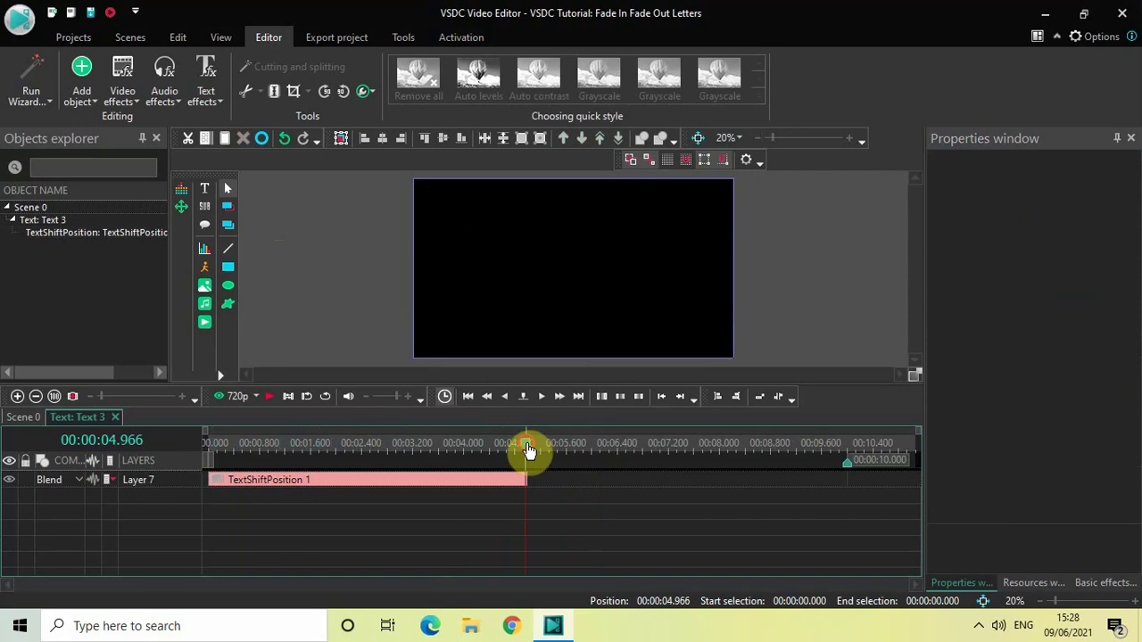
left_click(443, 486)
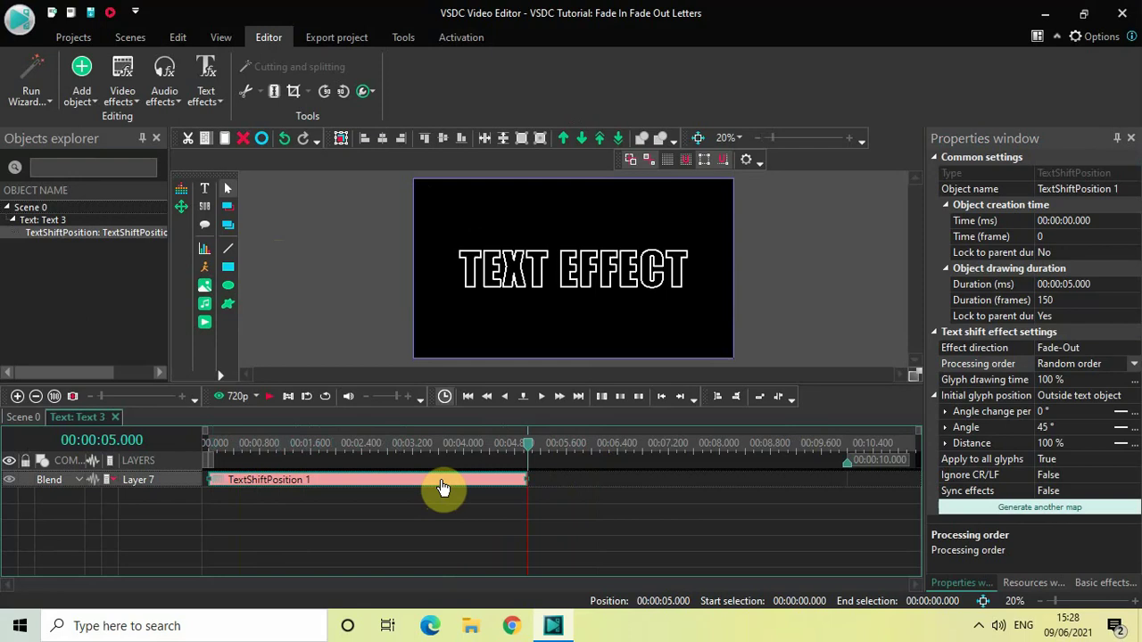
left_click(455, 536)
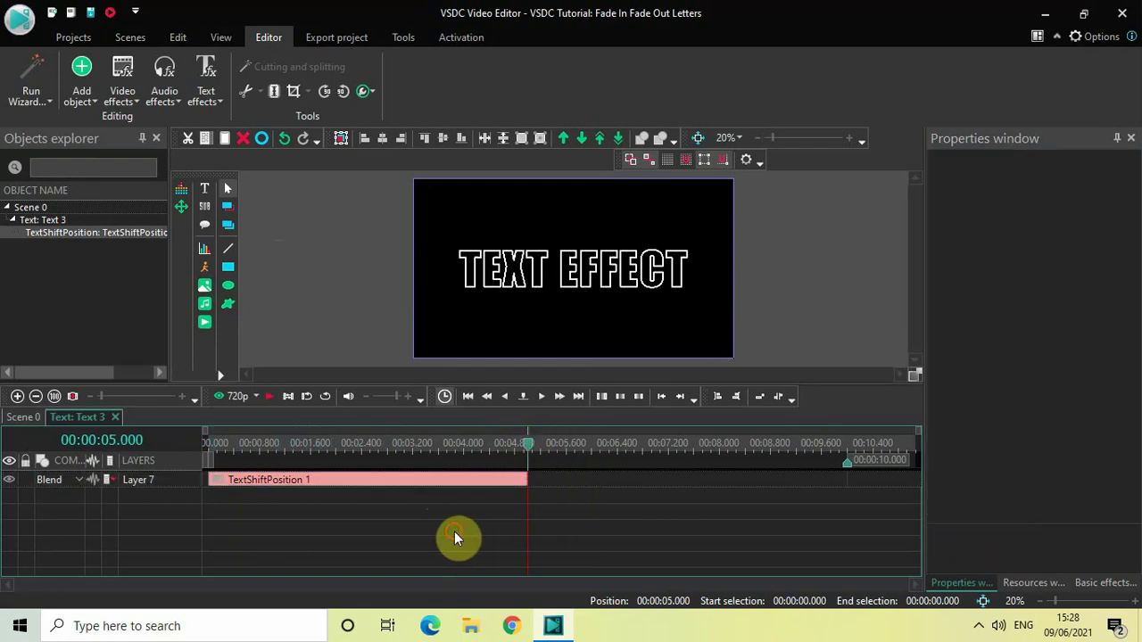
Add a Shift position text effect on a new layer as TextShiftPosition 2.
left_click(207, 96)
left_click(257, 139)
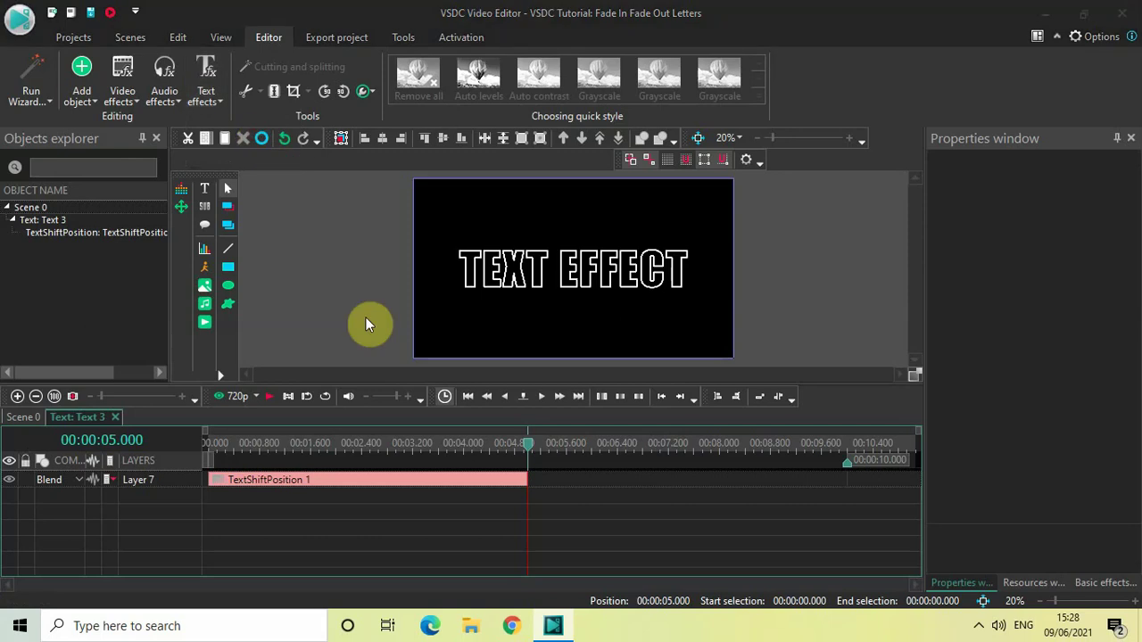
left_click(728, 393)
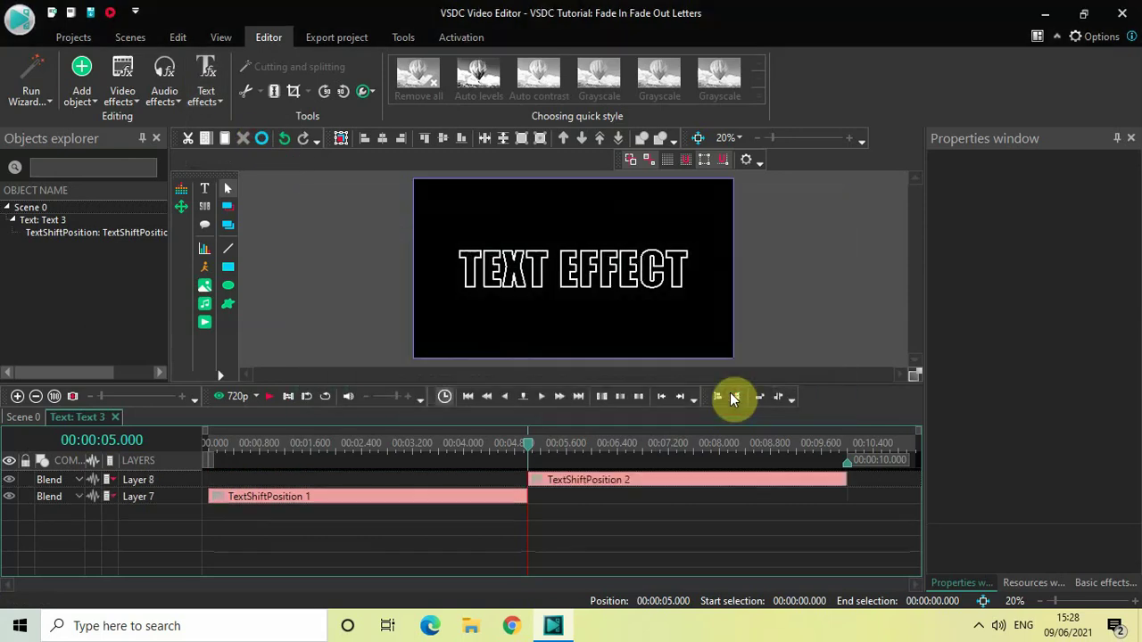
left_click(612, 552)
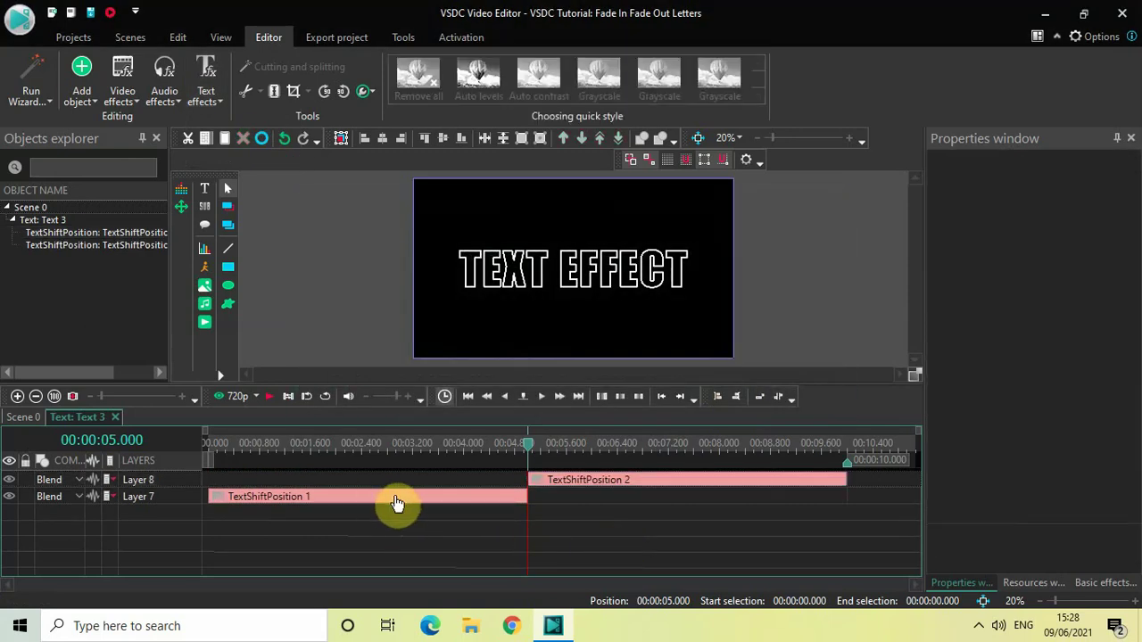
Set TextShiftPosition 1 to Fade-In with Processing order From first glyph to last.
left_click(399, 505)
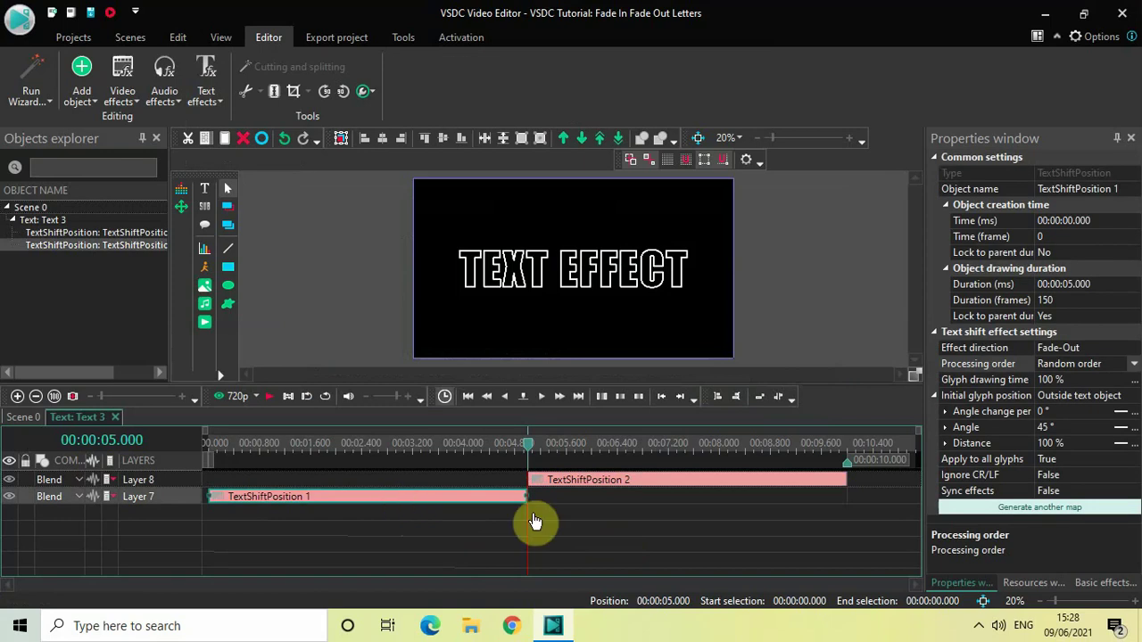
double_click(1111, 353)
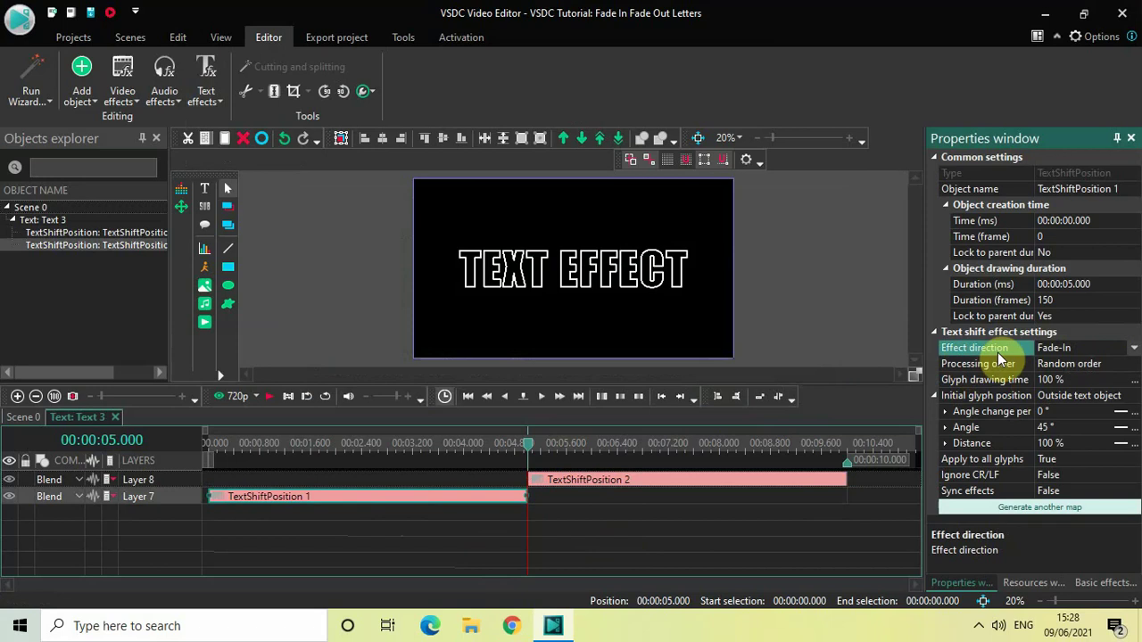
left_click(1134, 364)
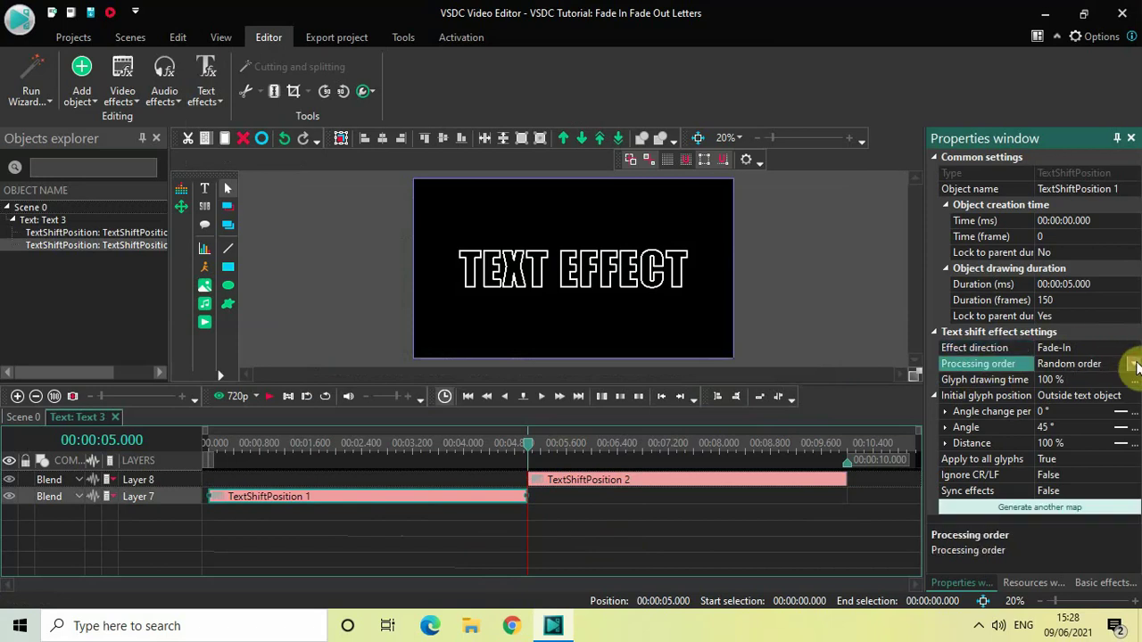
left_click(1134, 365)
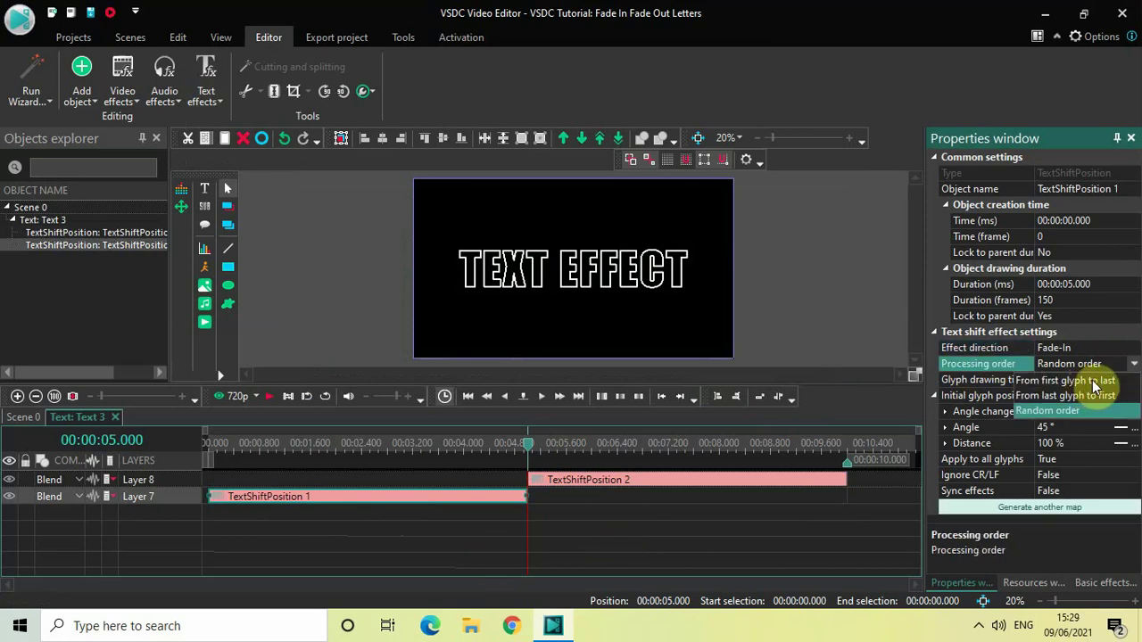
left_click(1092, 381)
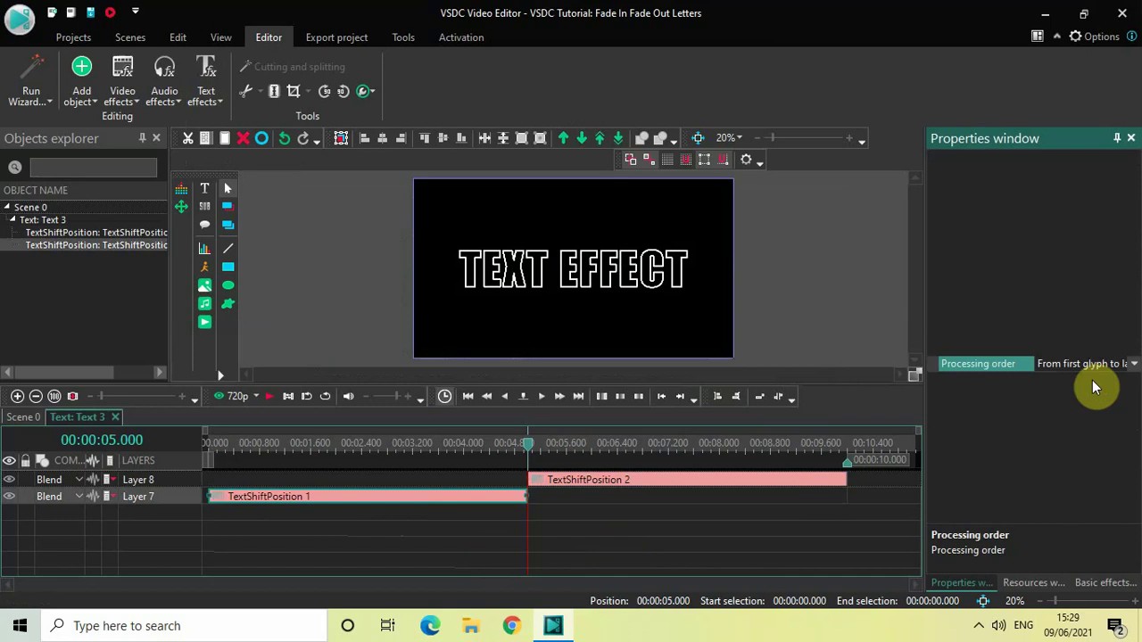
left_click(707, 543)
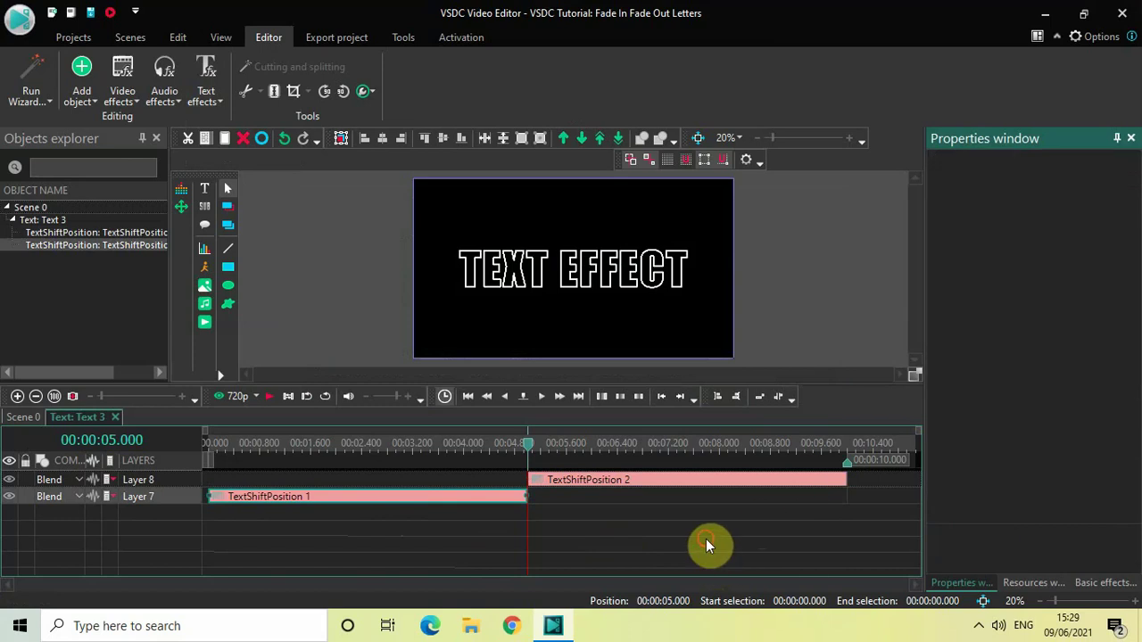
Set TextShiftPosition 2's Processing order to From last glyph to first and rewind to 0 s.
left_click(696, 486)
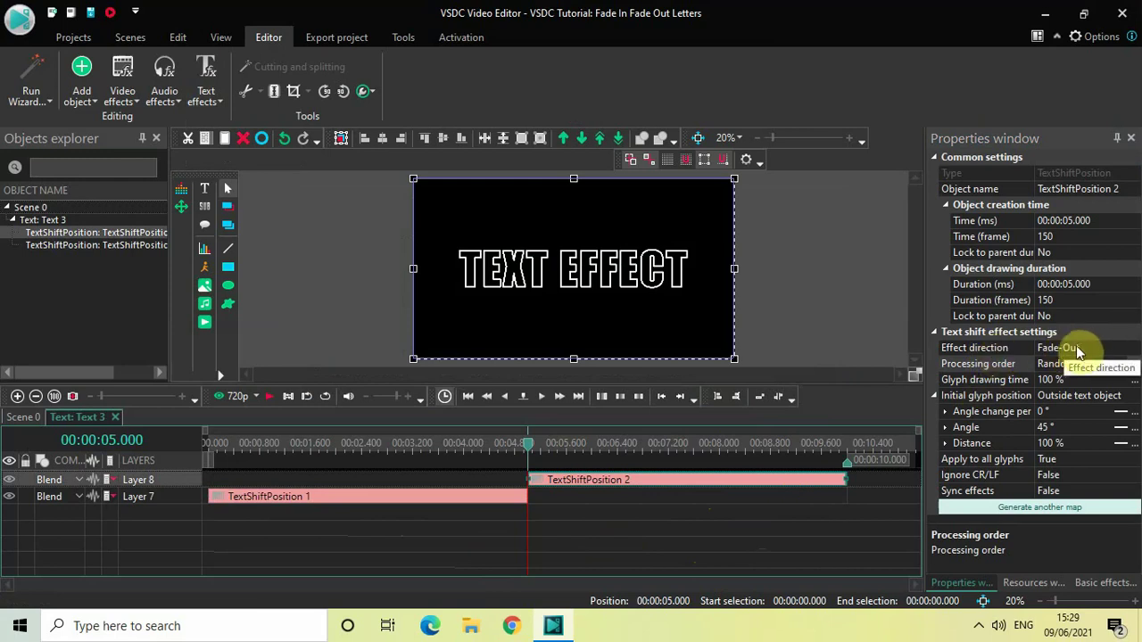
left_click(1135, 365)
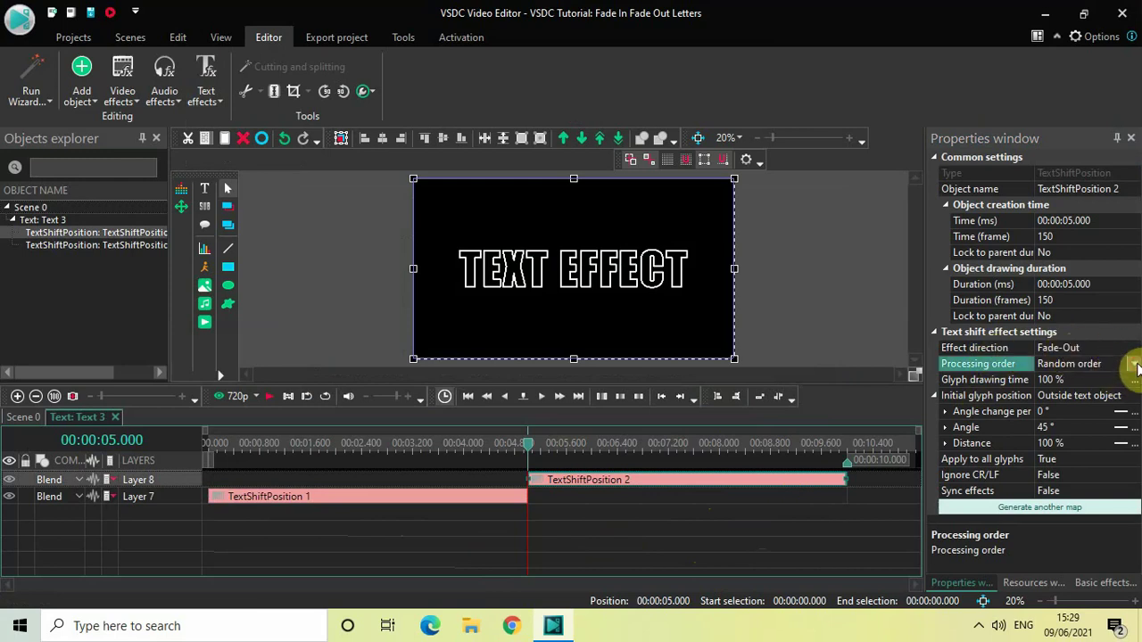
left_click(1134, 364)
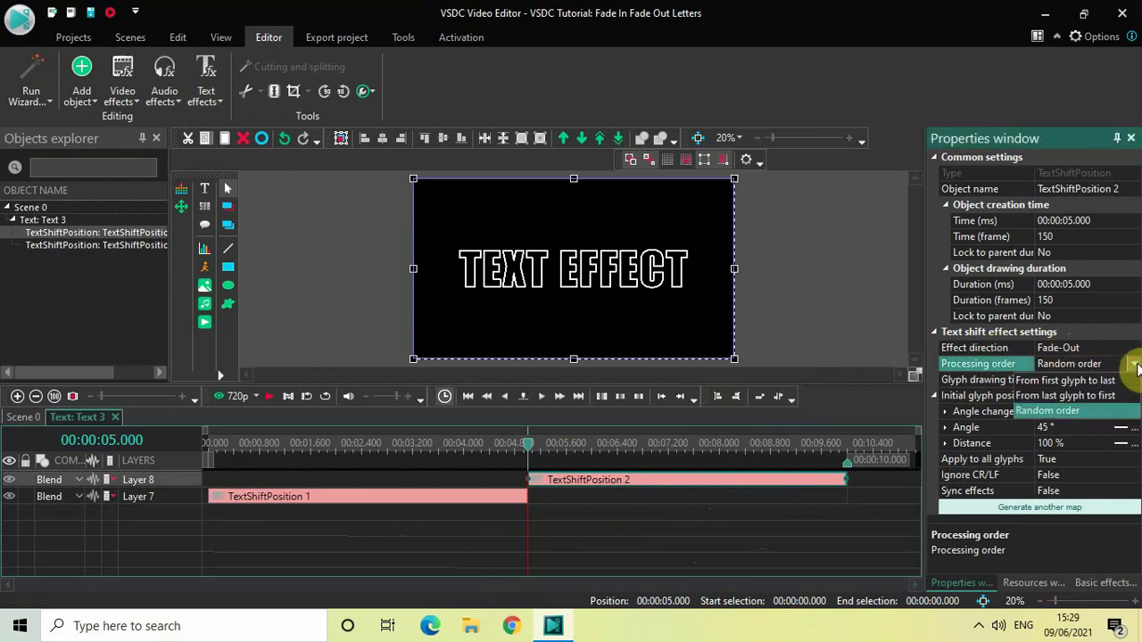
left_click(1103, 396)
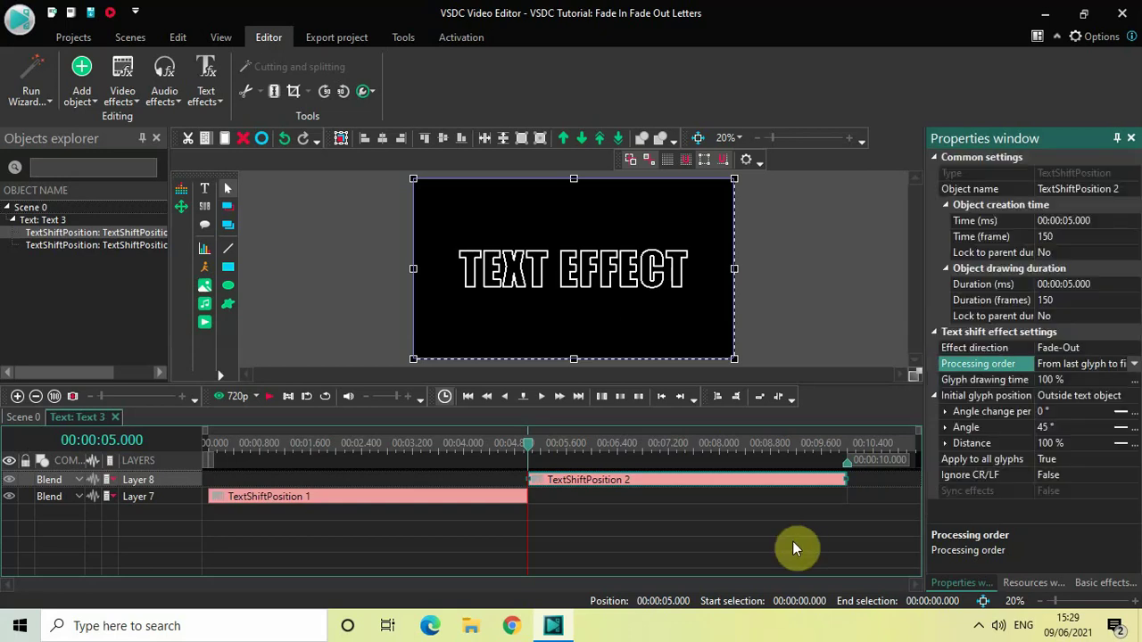
left_click(203, 439)
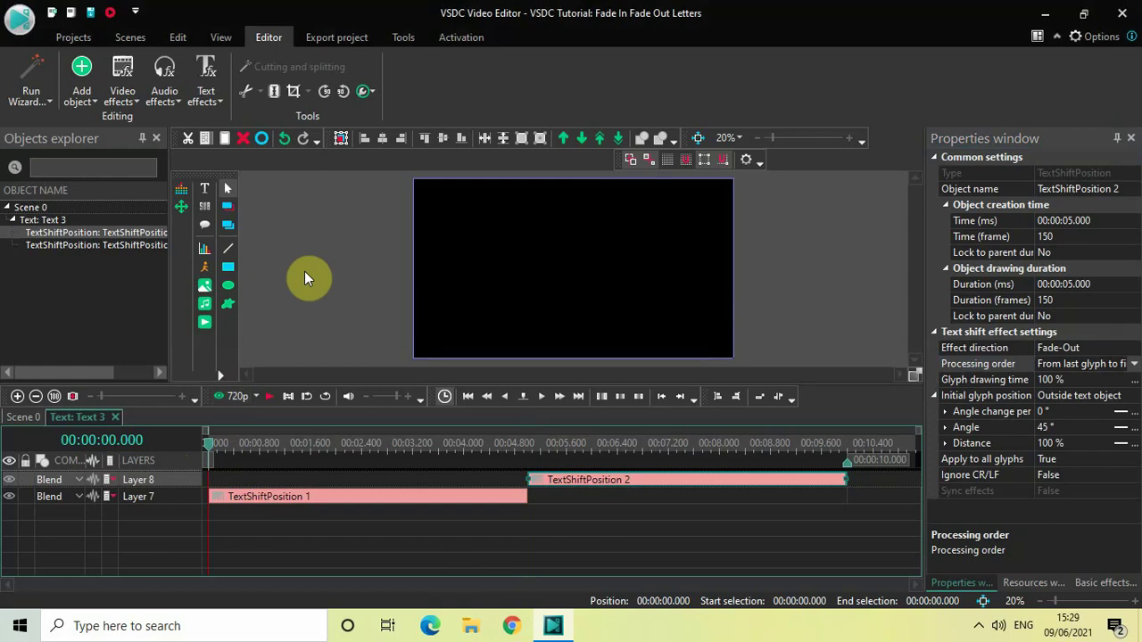
Preview the two-effect animation, then delete both TextShiftPosition clips.
key("space")
left_click_drag(423, 541, 622, 445)
key("Delete")
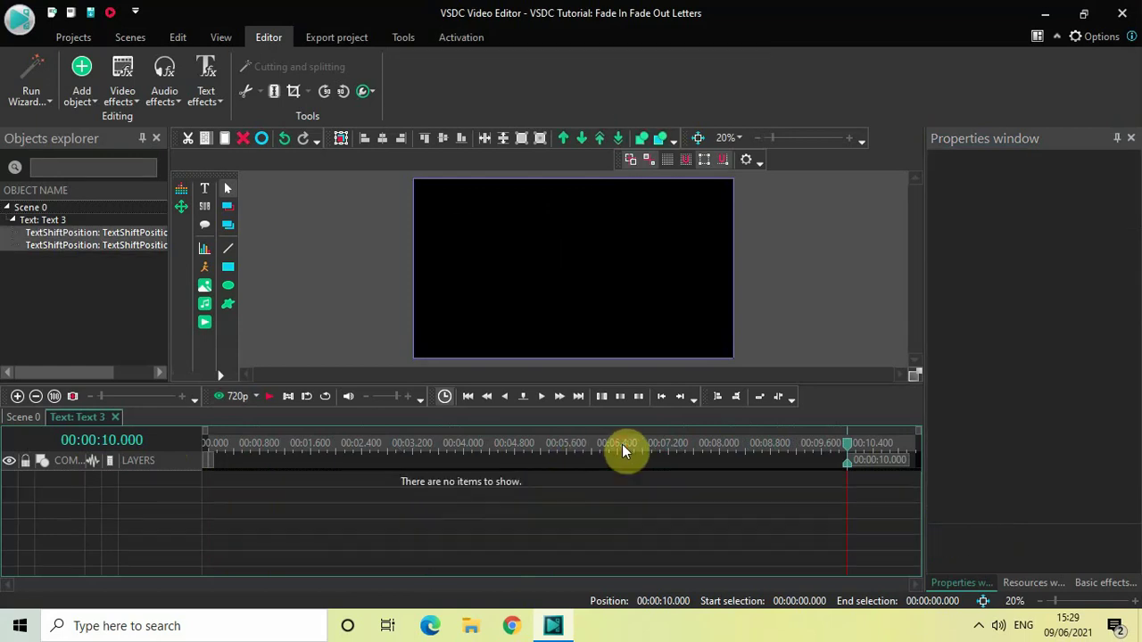
Add a Glyph FX text effect at the timeline start and set its duration to 00:00:05.000.
left_click(206, 444)
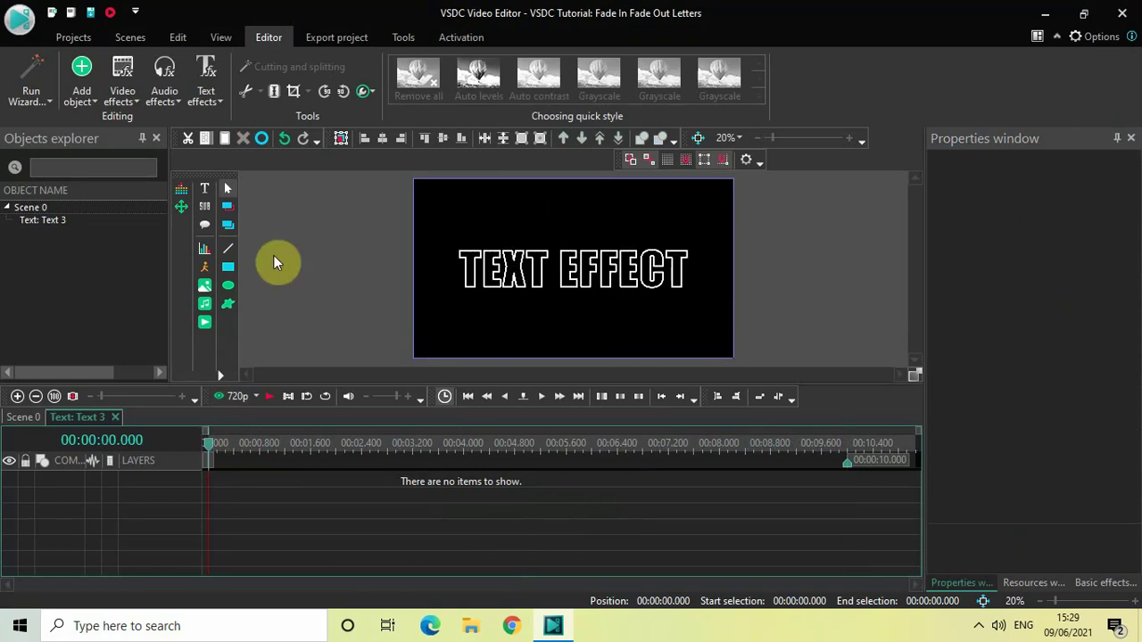
left_click(209, 89)
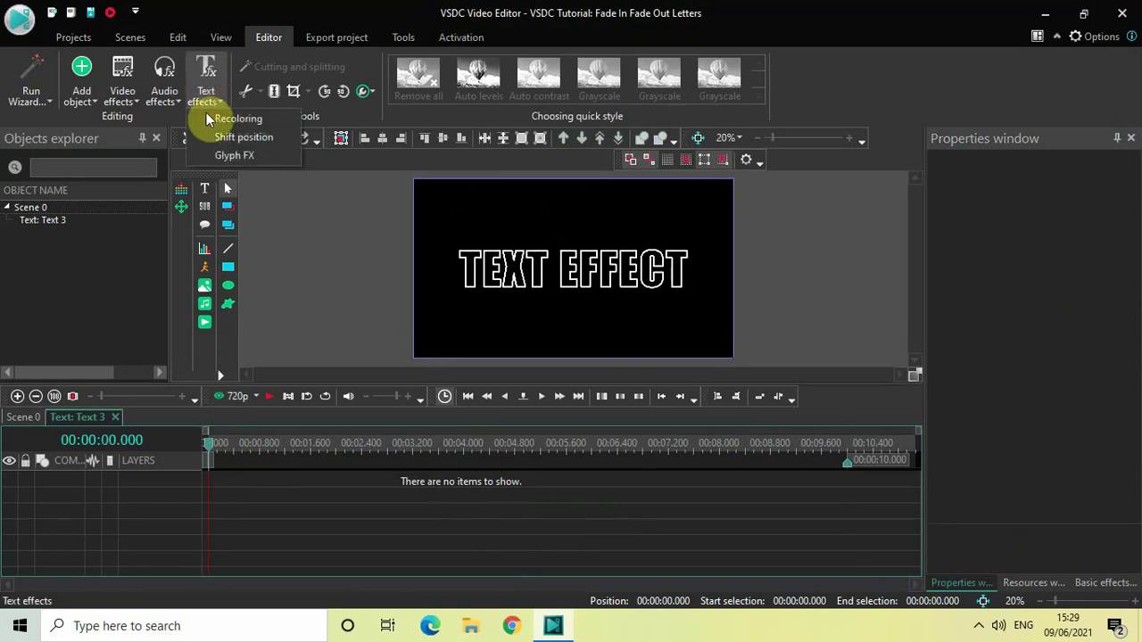
left_click(262, 155)
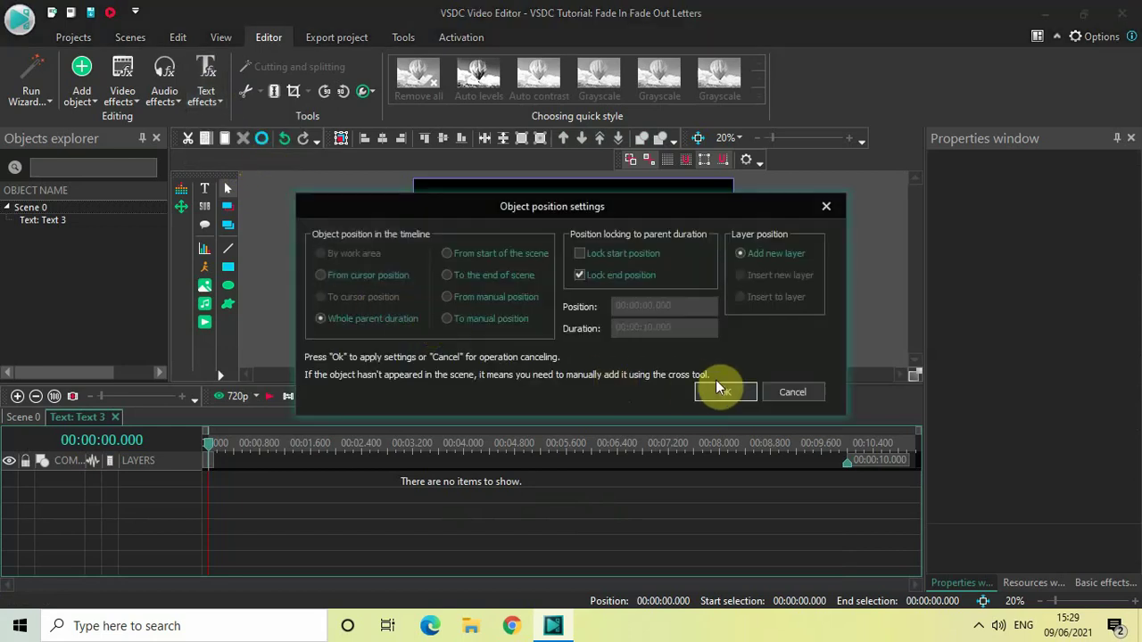
left_click(733, 389)
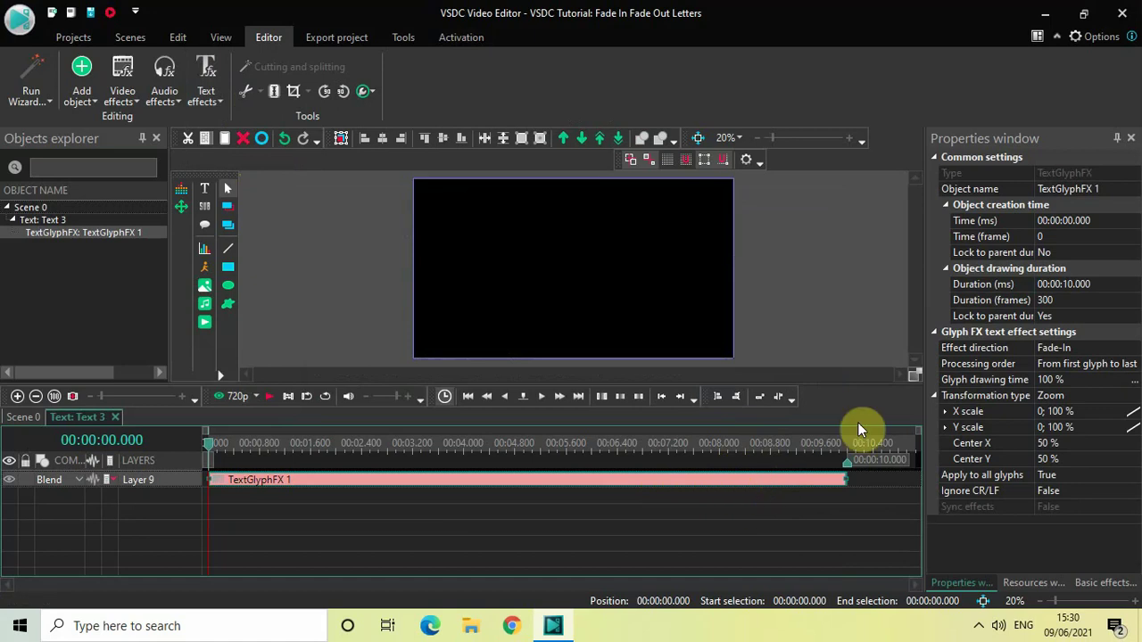
left_click(1074, 284)
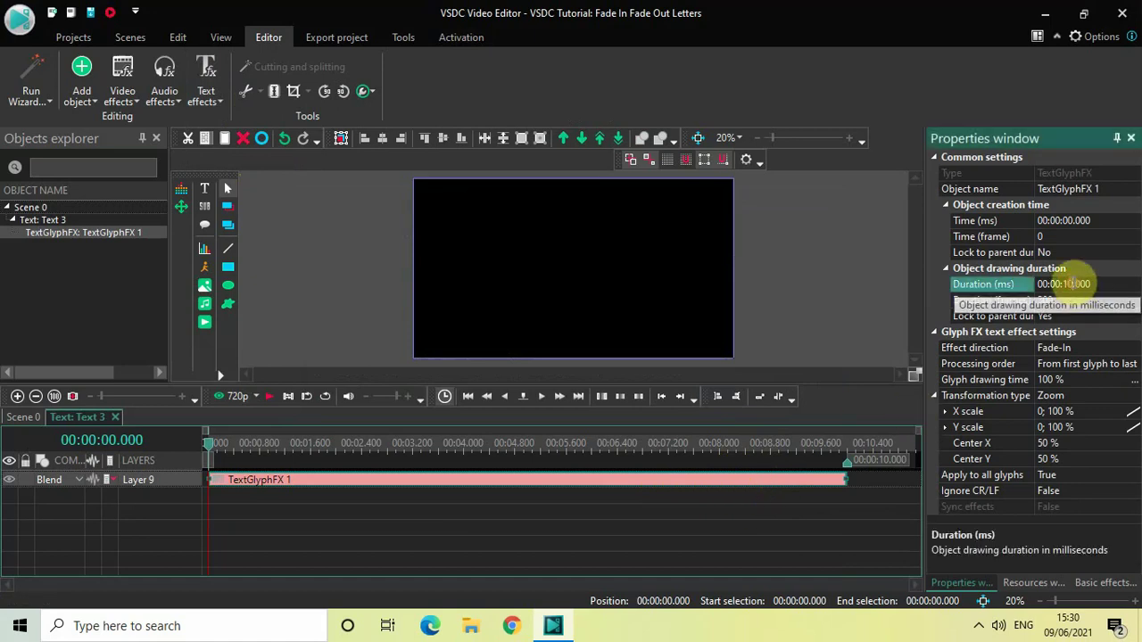
key("Return")
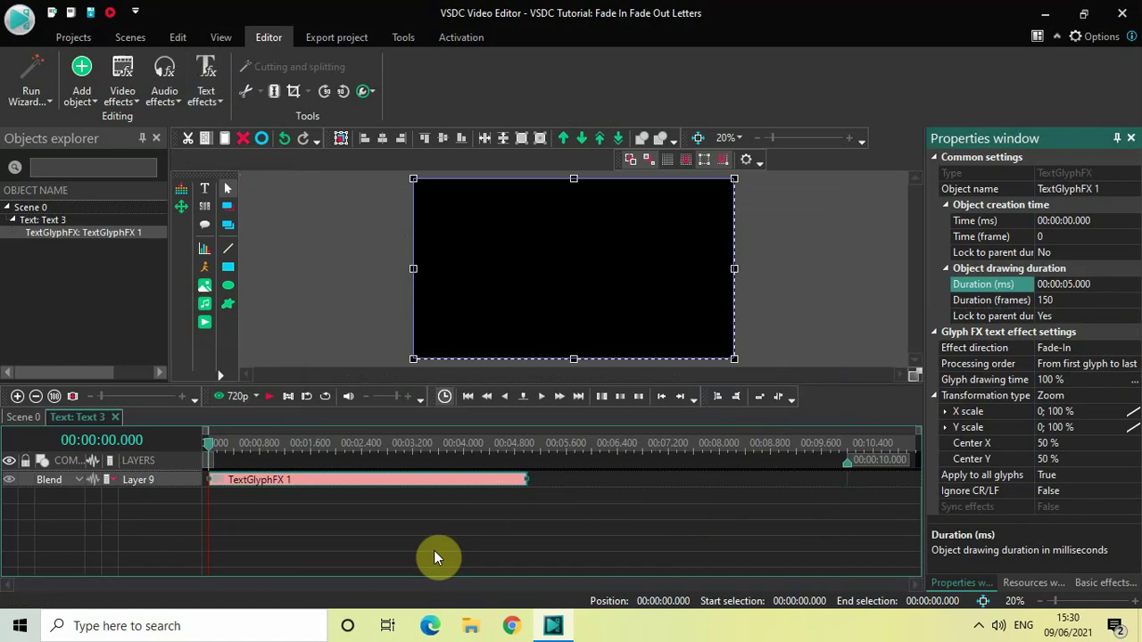
key("space")
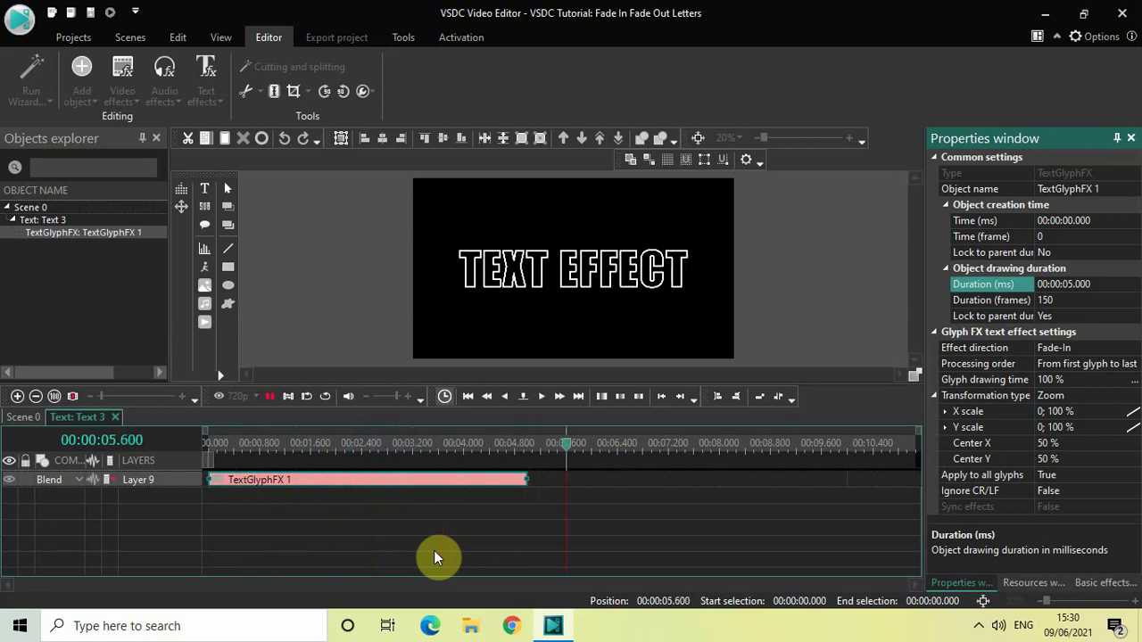
key("space")
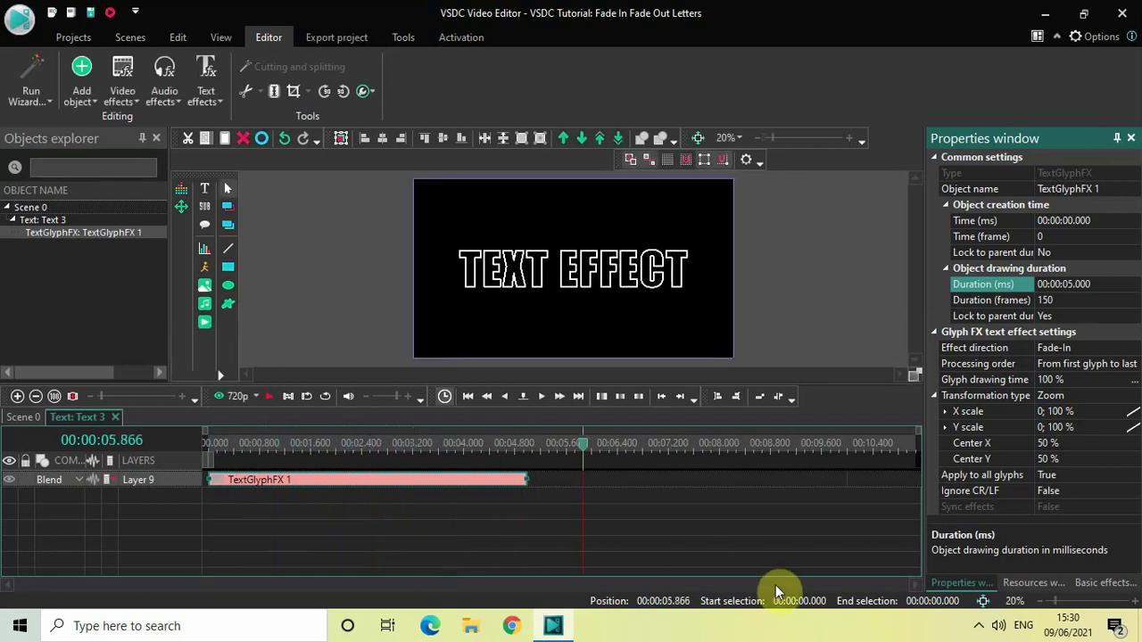
Set Processing order to From last glyph to first and preview it from the start.
left_click(1135, 366)
left_click(1134, 365)
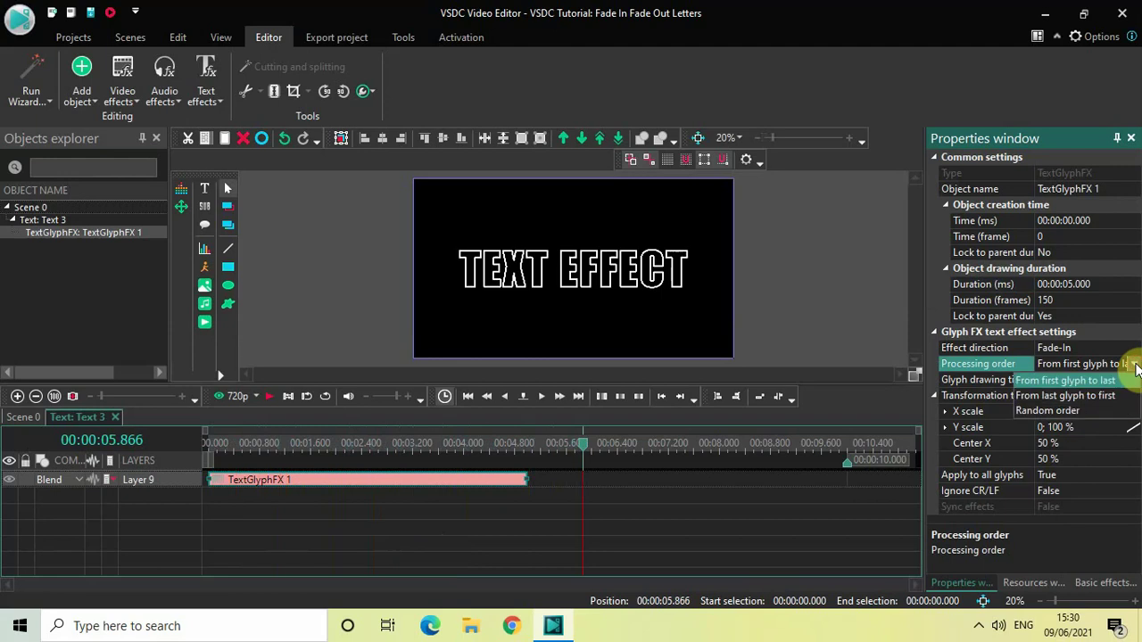
left_click(1102, 400)
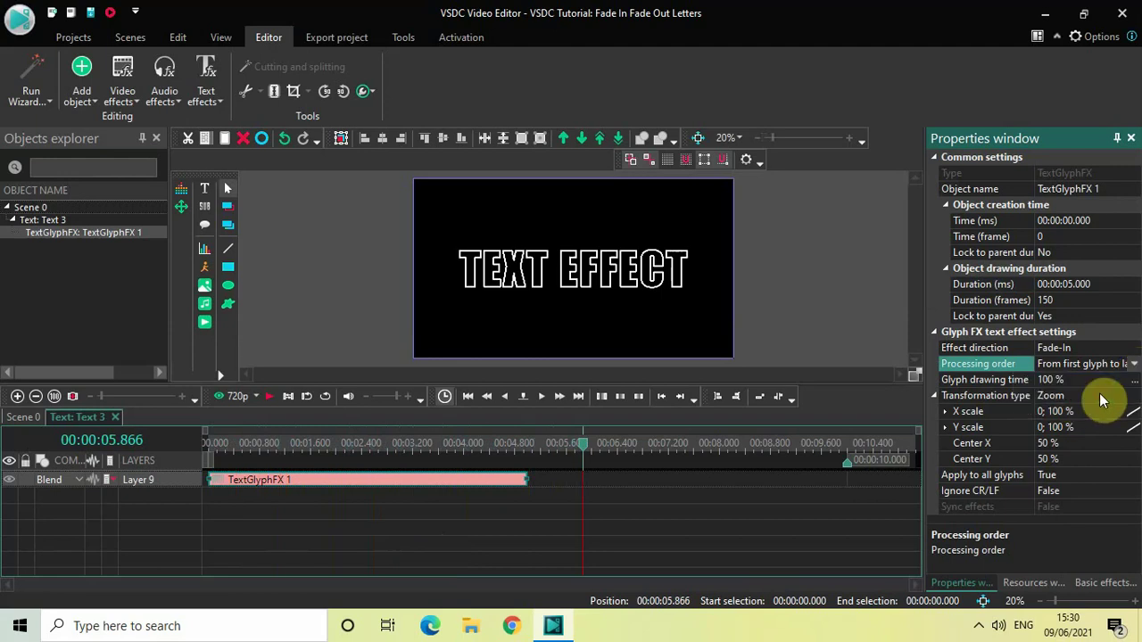
left_click(208, 450)
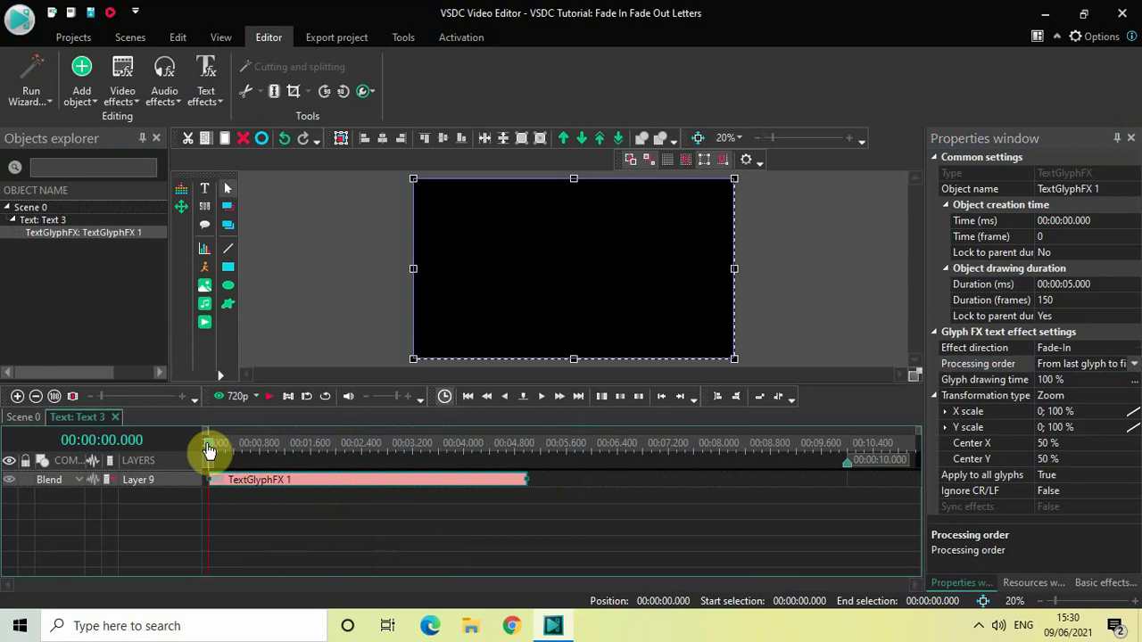
key("space")
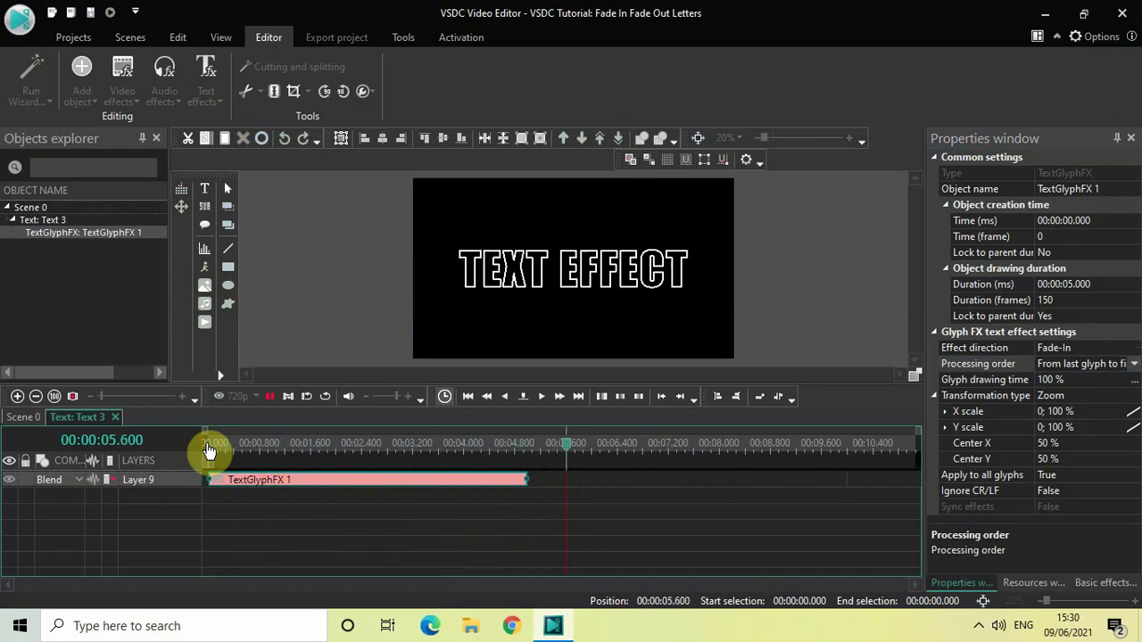
key("space")
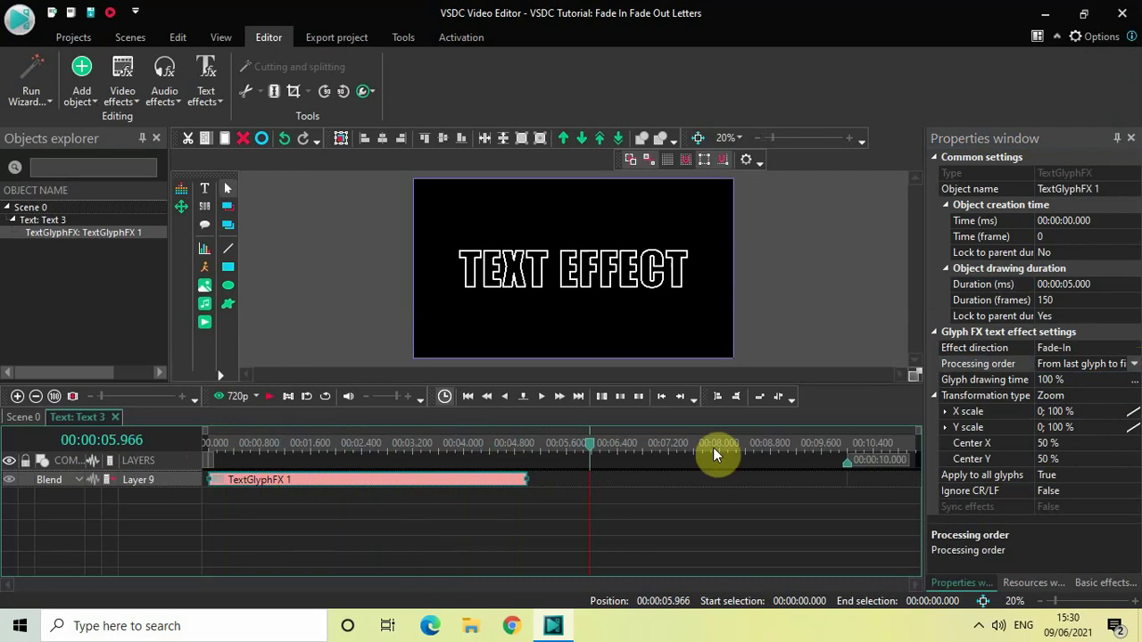
Switch Processing order to Random order and replay the preview from the timeline start.
left_click(1134, 364)
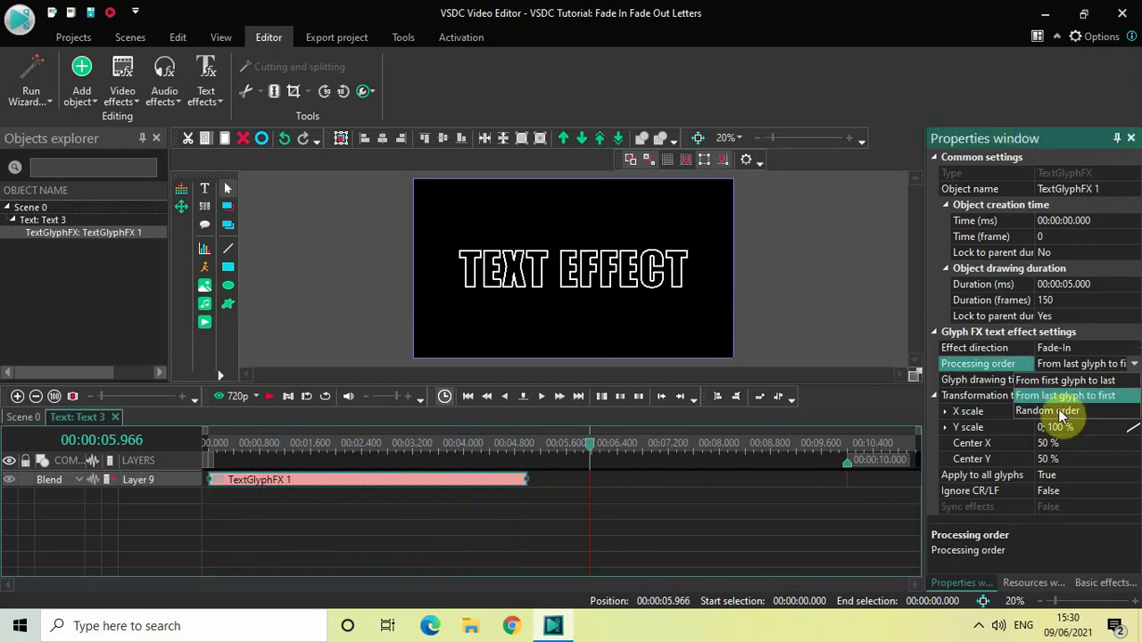
left_click(1057, 412)
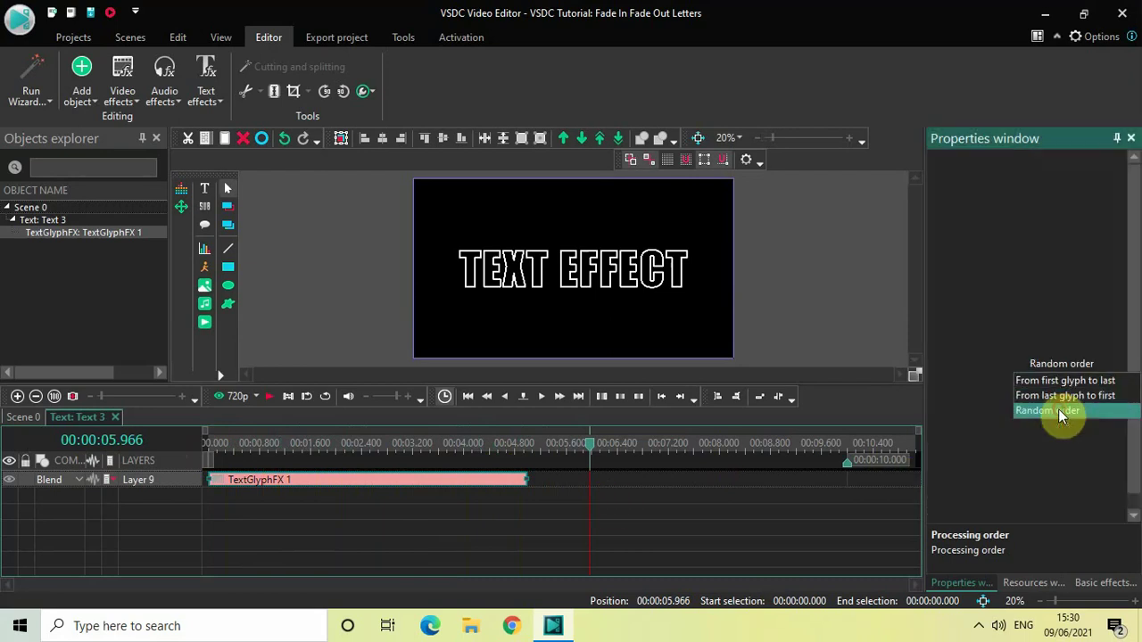
left_click(206, 449)
key("space")
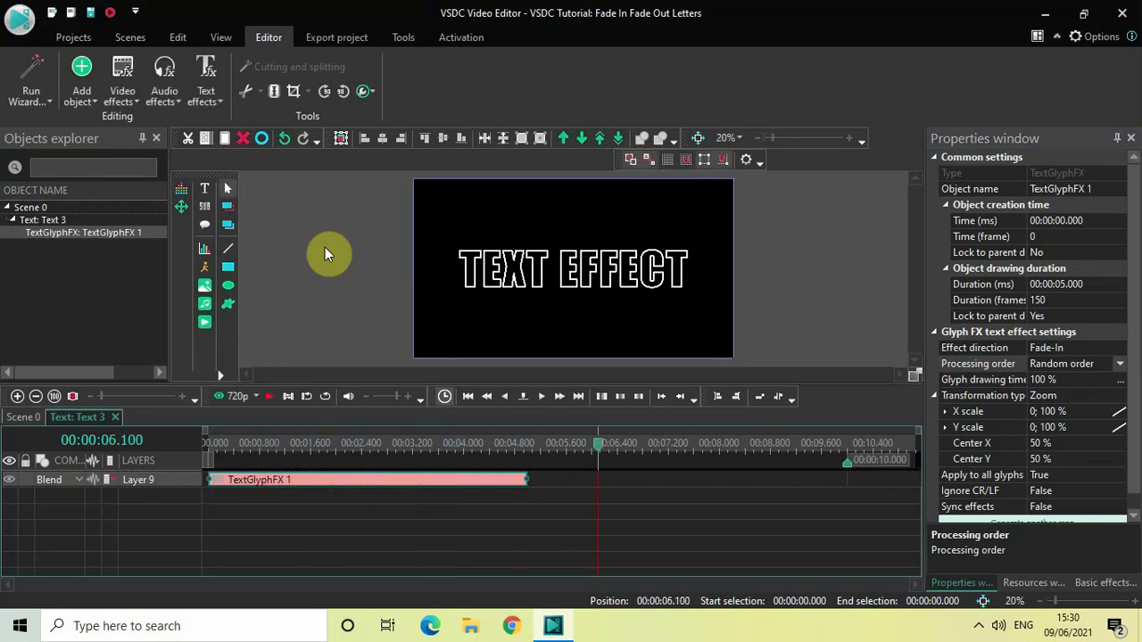
Make TextGlyphFX 1 a Fade-Out from first glyph to last, then preview it from 0.
left_click(1122, 350)
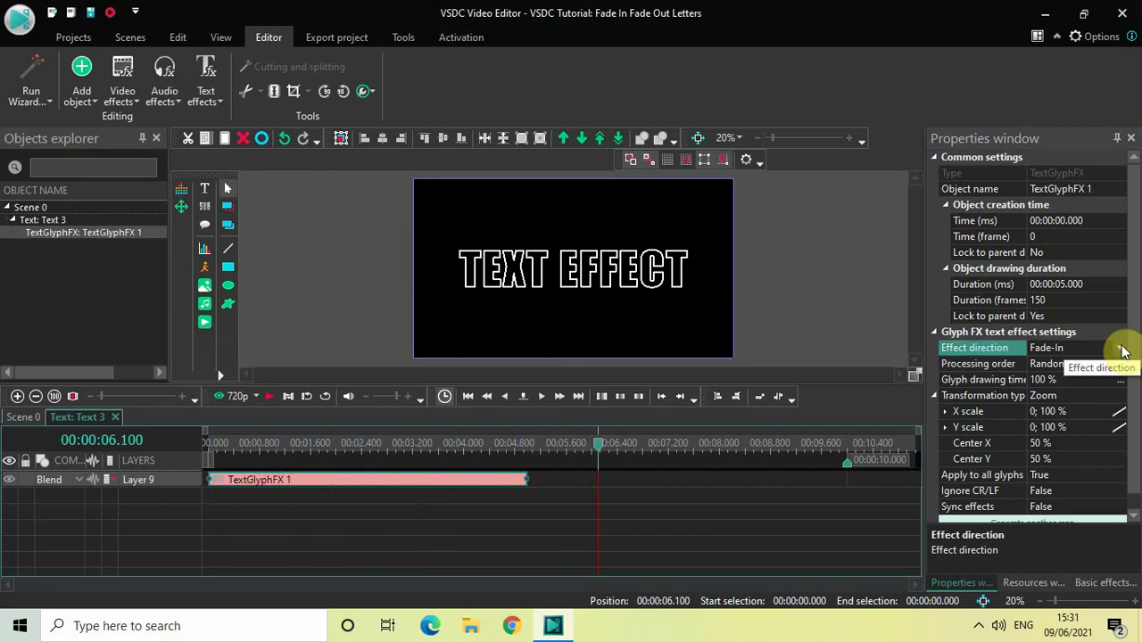
left_click(1123, 350)
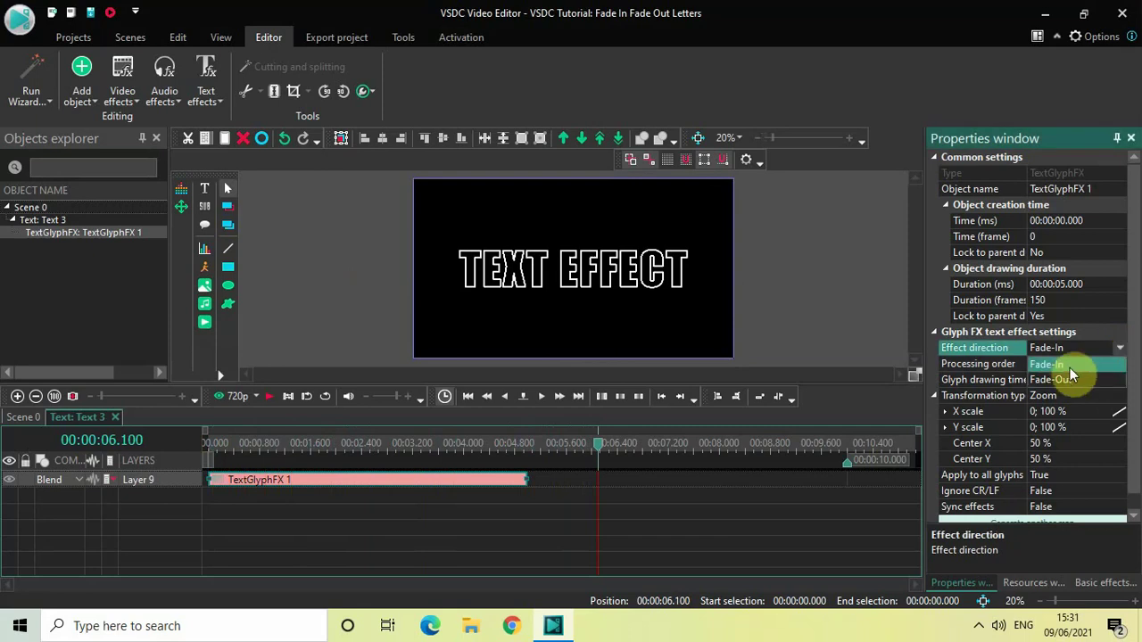
left_click(1064, 379)
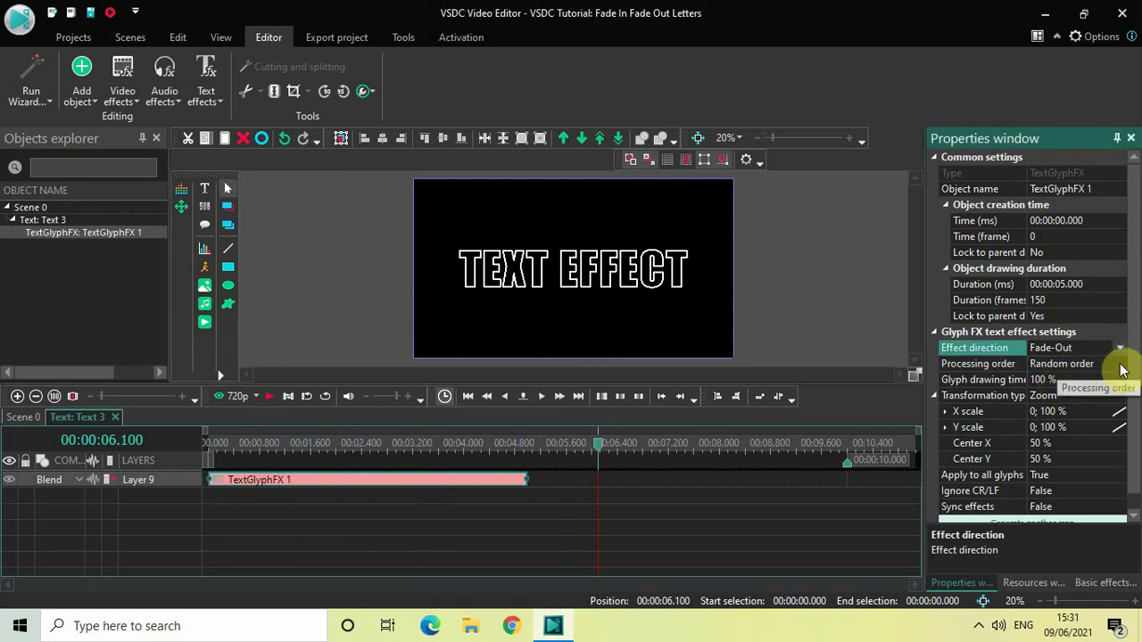
left_click(1111, 368)
left_click(1111, 368)
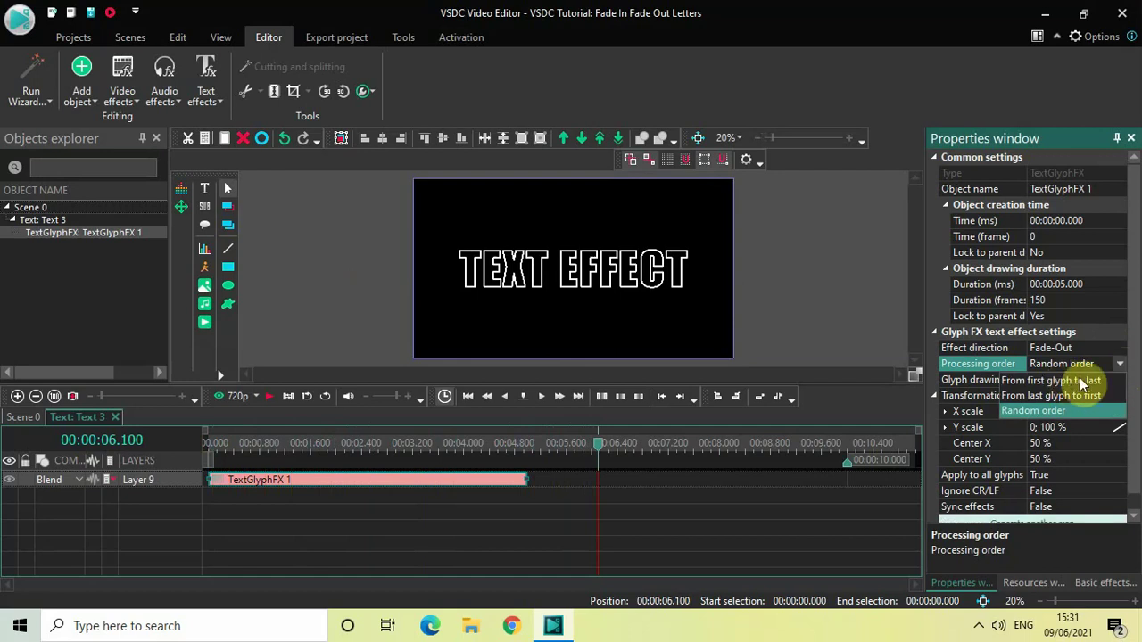
left_click(1081, 380)
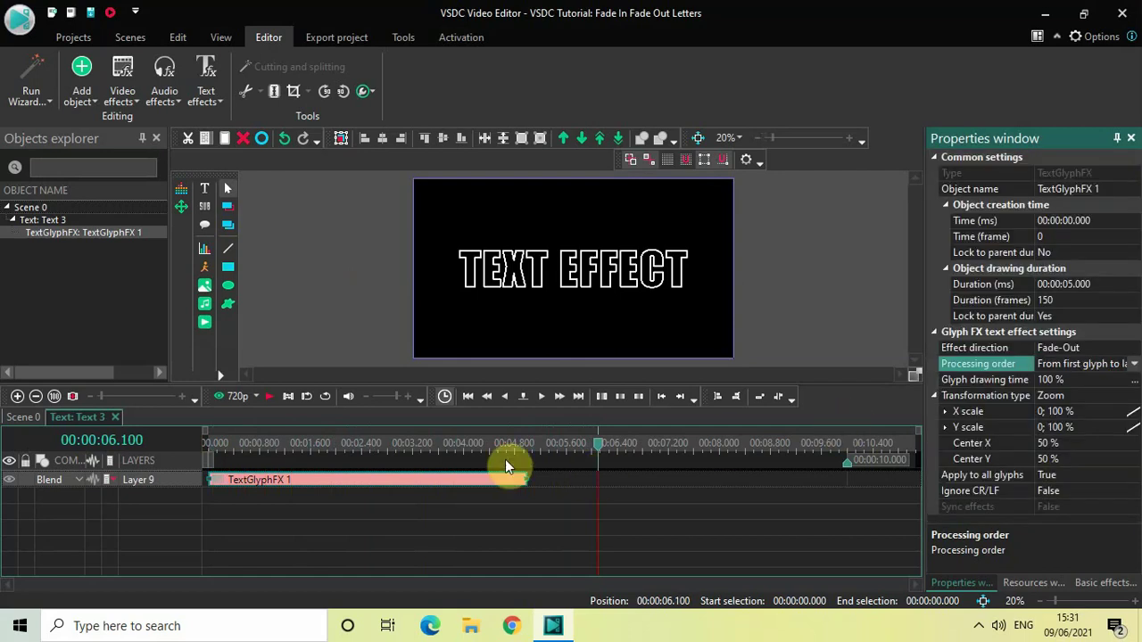
left_click(207, 443)
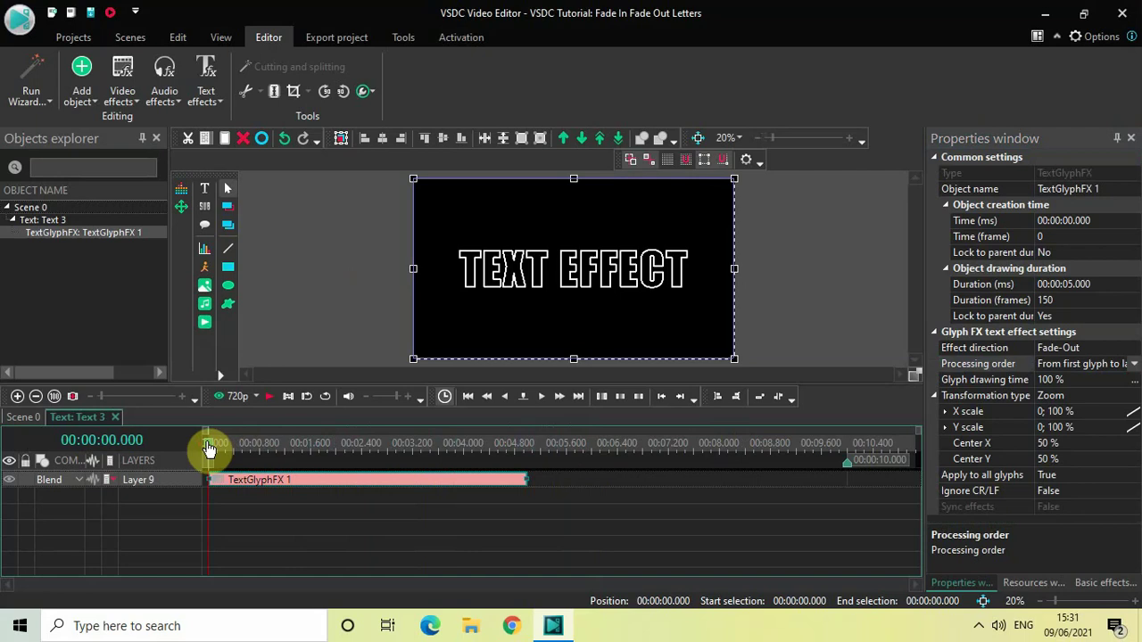
key("space")
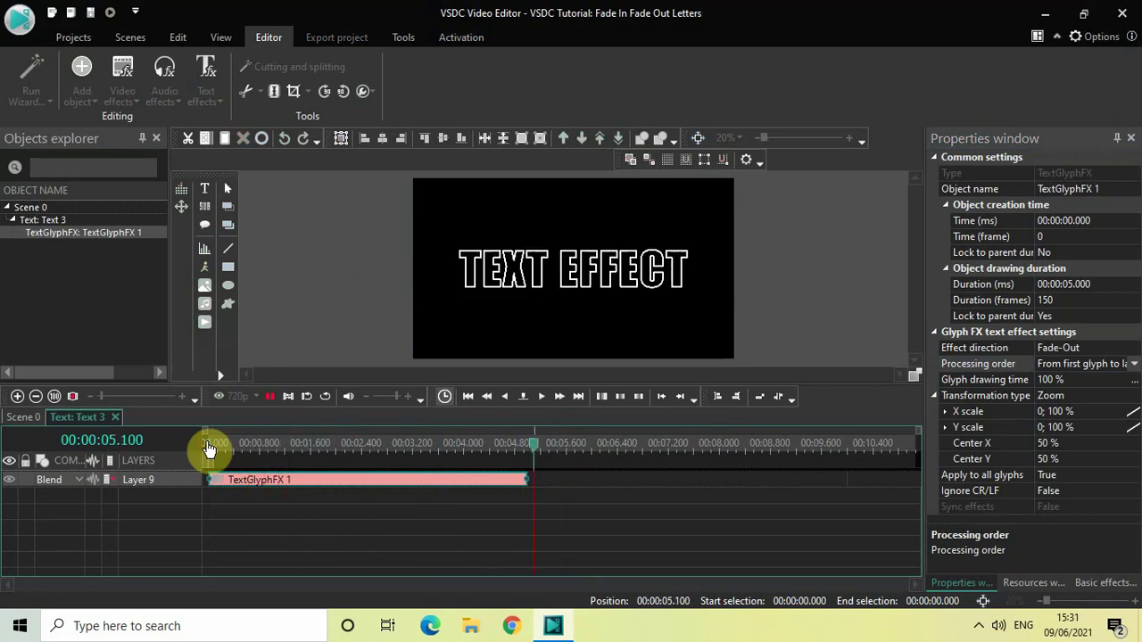
key("space")
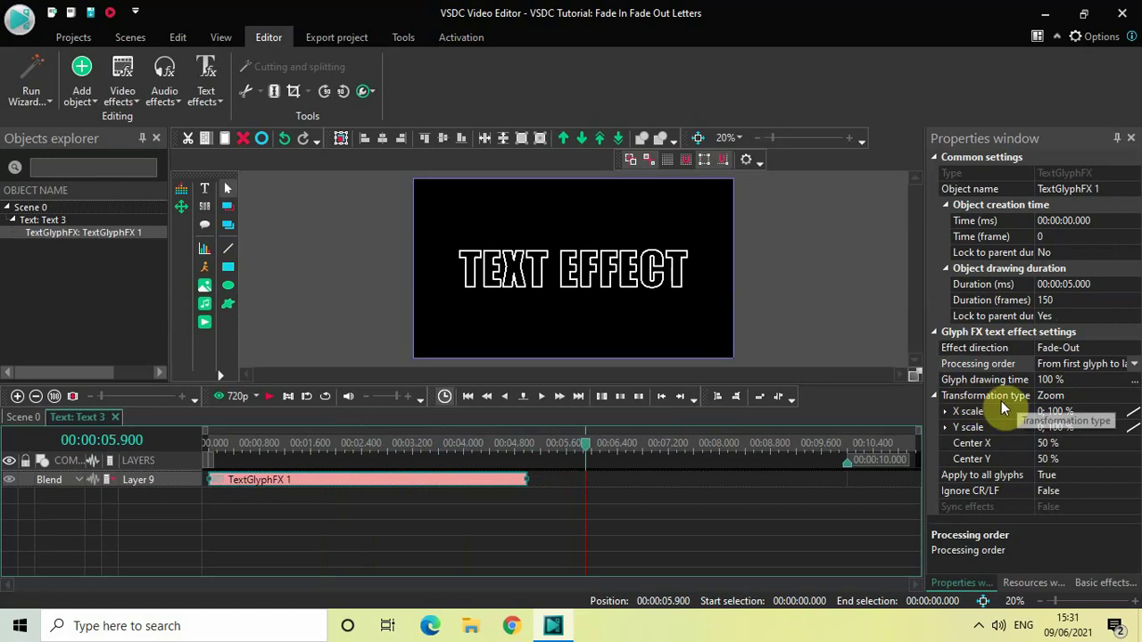
Set Effect direction back to Fade-In and preview it from the timeline start.
double_click(1111, 350)
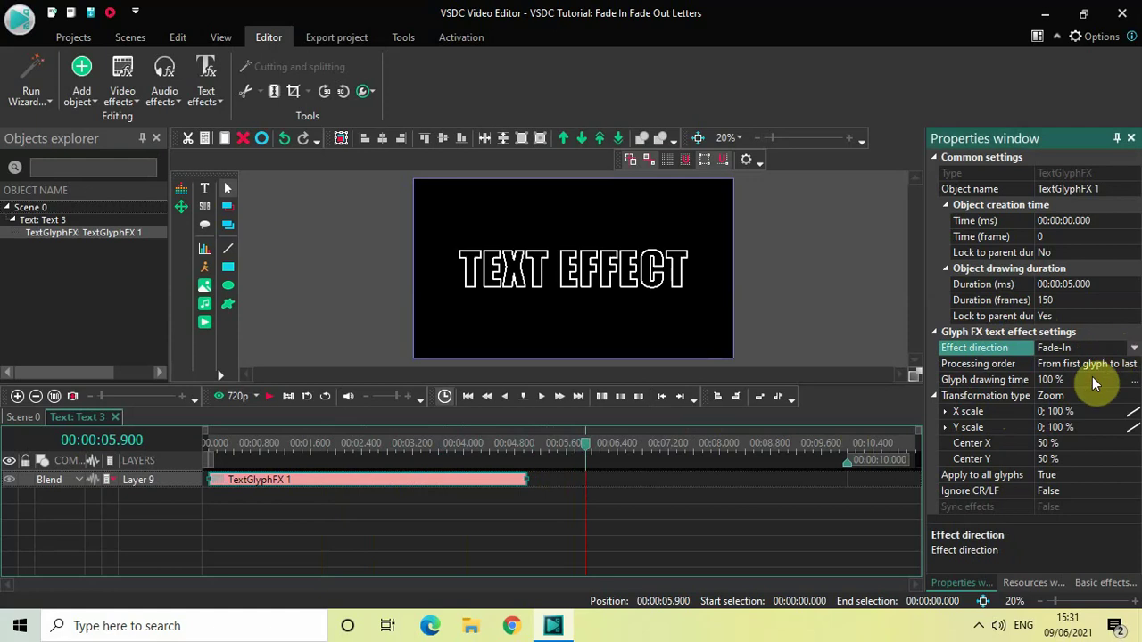
left_click(212, 449)
key("space")
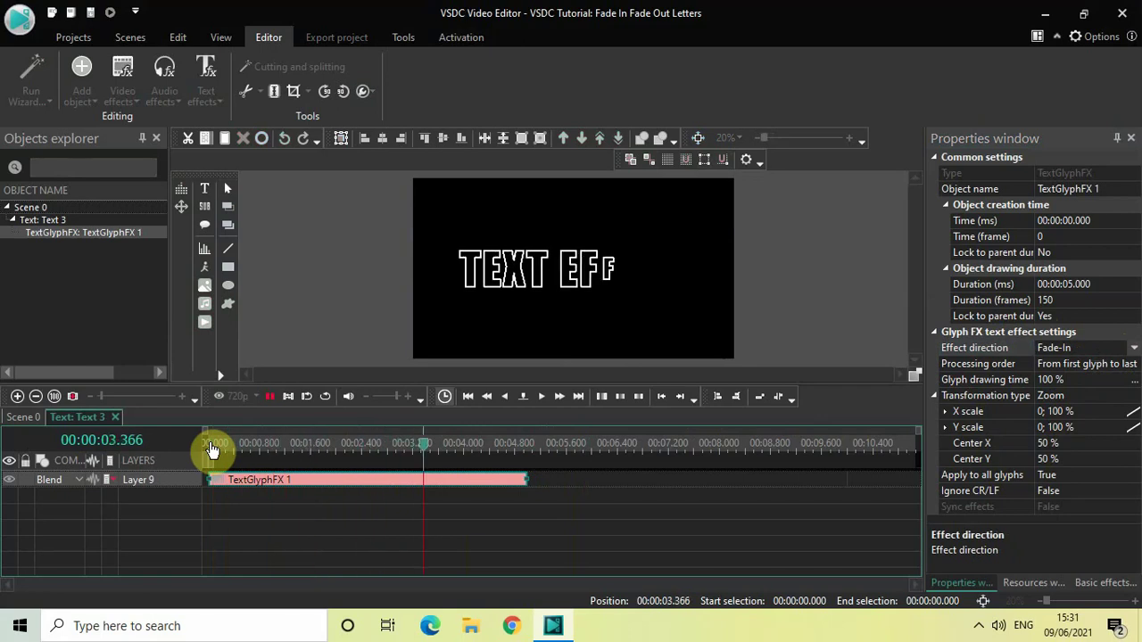
key("space")
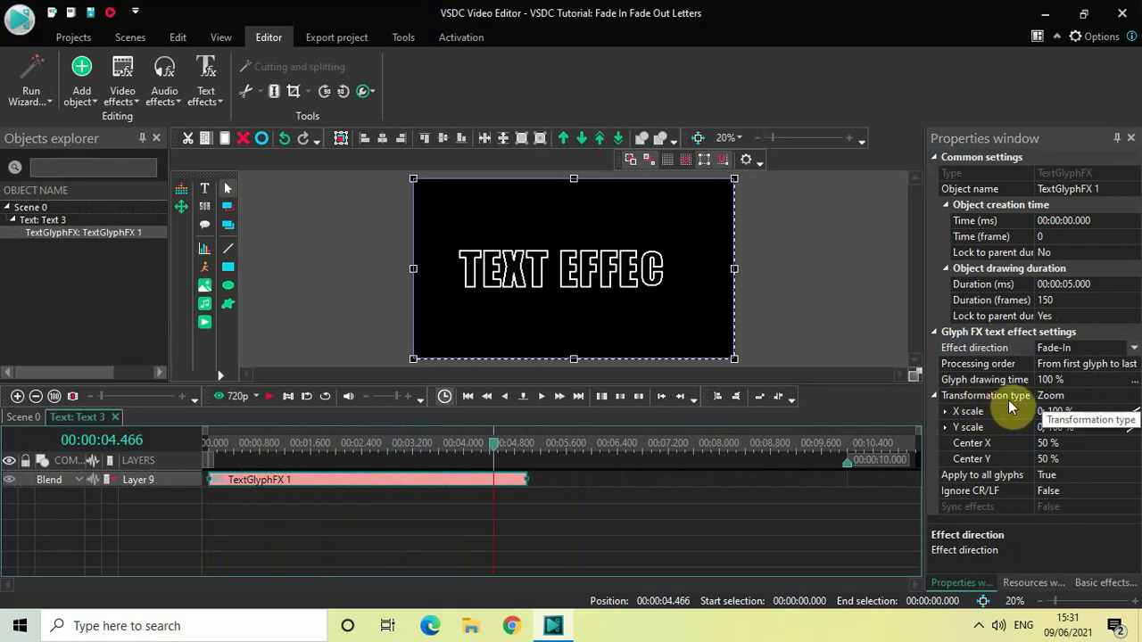
Change Transformation type from Zoom to Skew and replay the fade-in preview.
left_click(1132, 396)
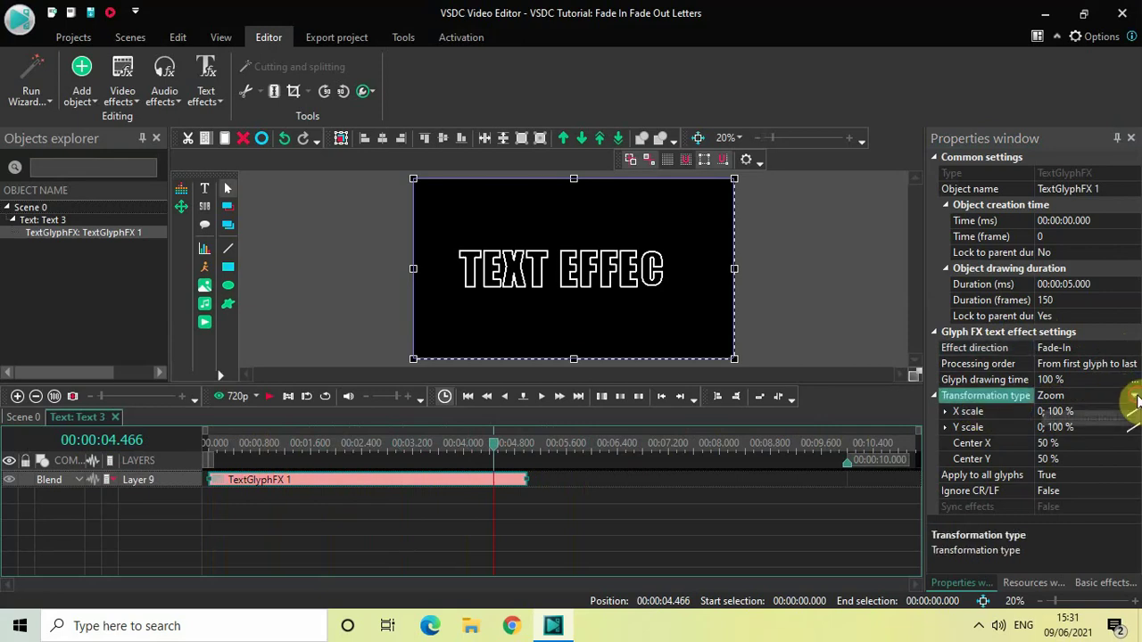
left_click(1135, 397)
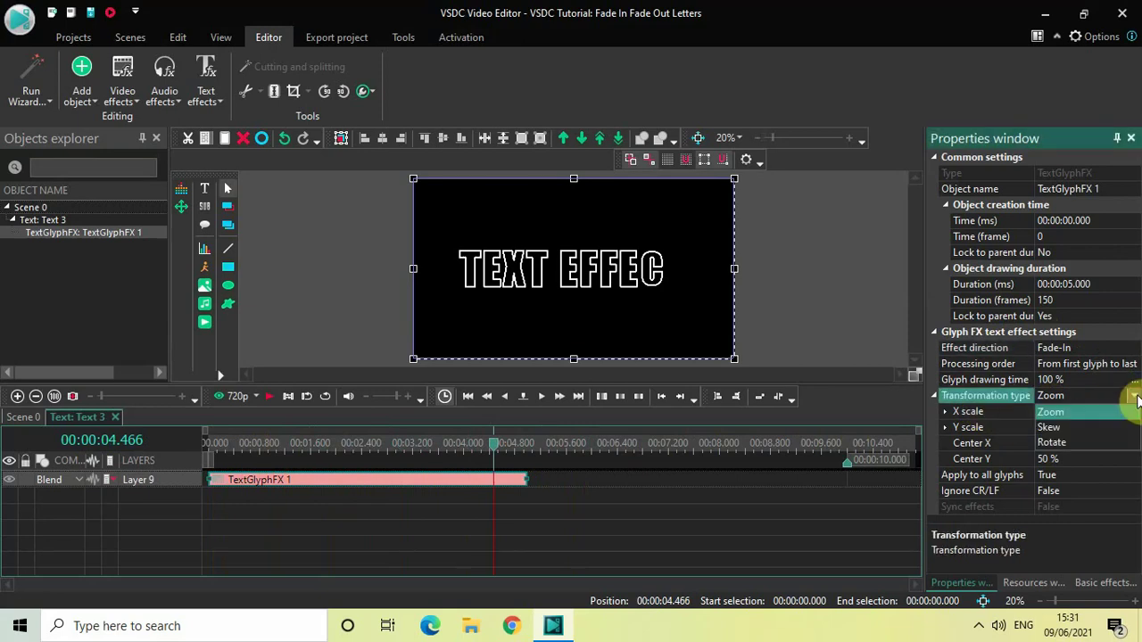
left_click(1069, 427)
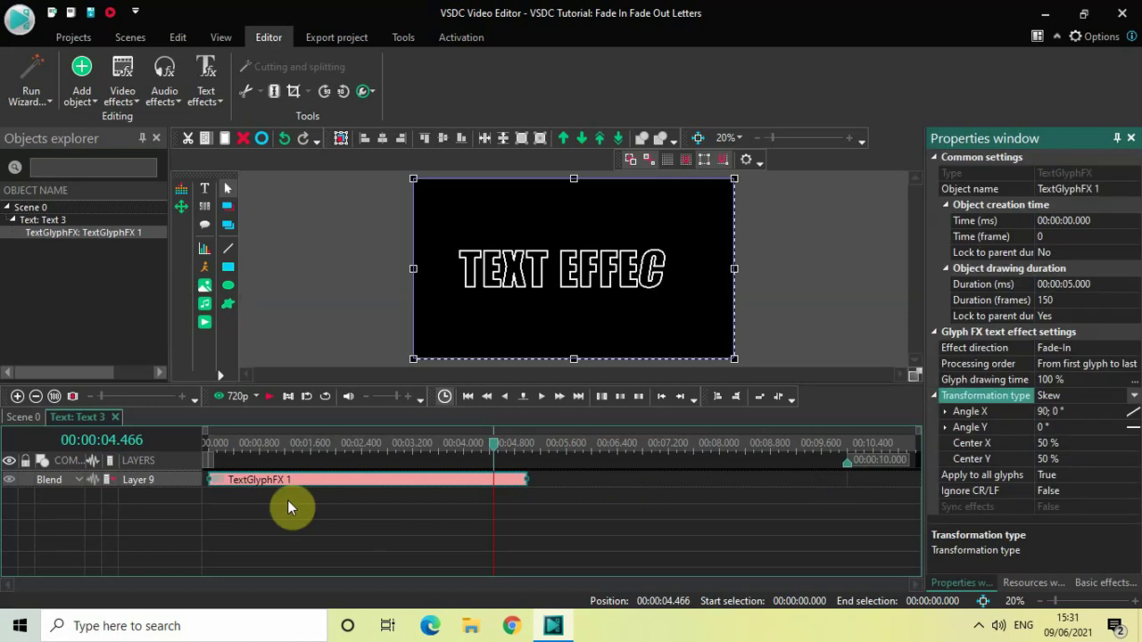
left_click(205, 449)
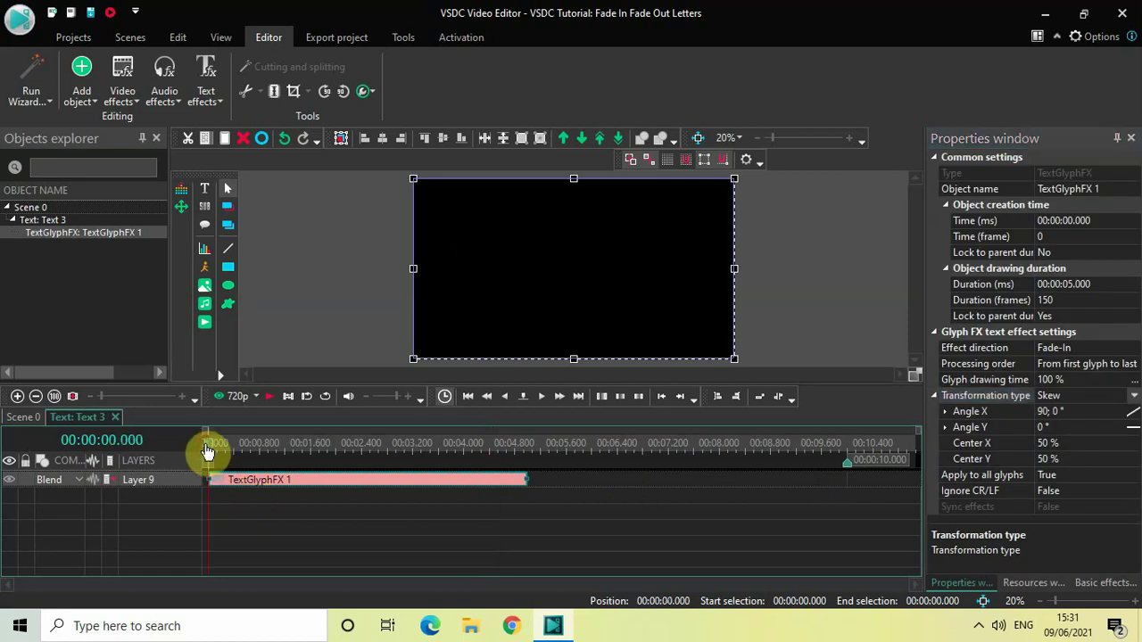
key("space")
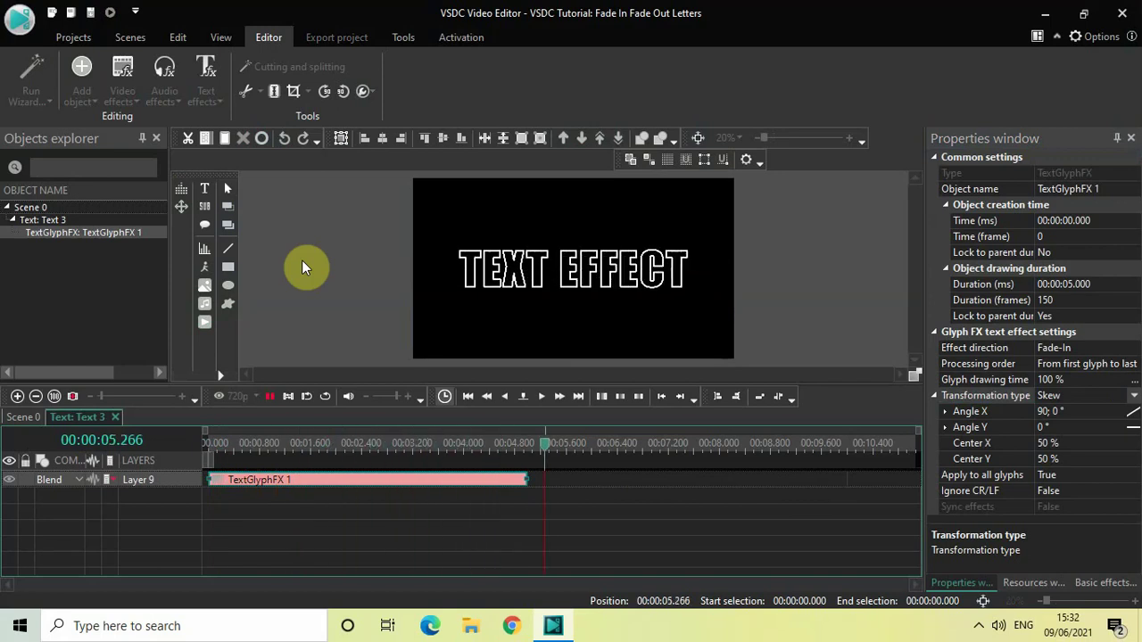
key("space")
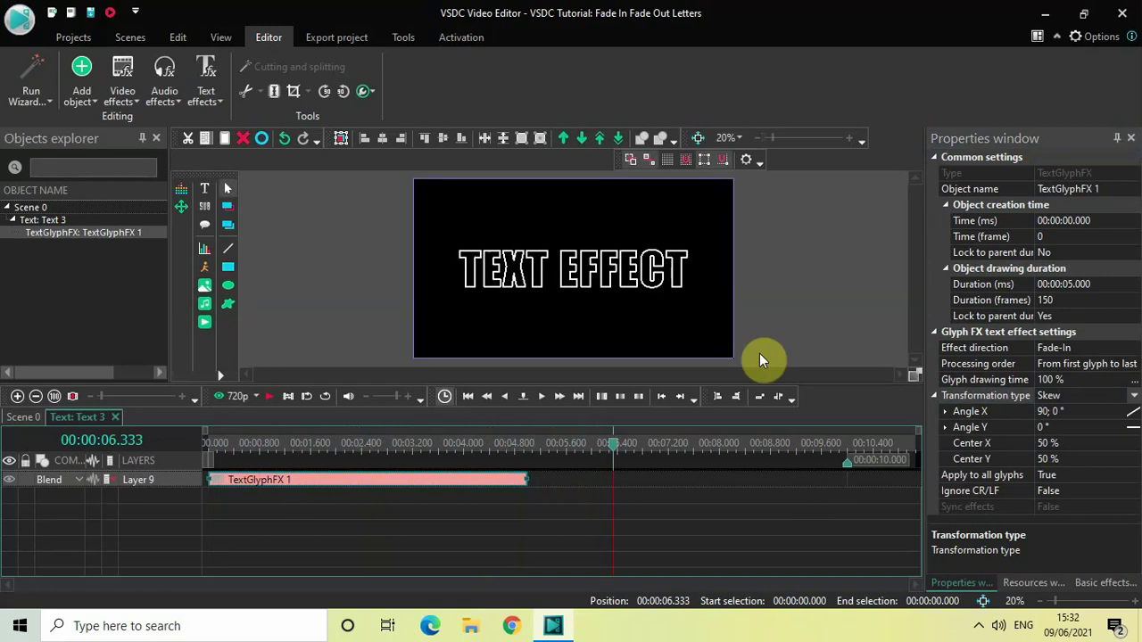
Set Transformation type to Rotate (0–360°) and preview the spinning letters from the start.
left_click(1134, 396)
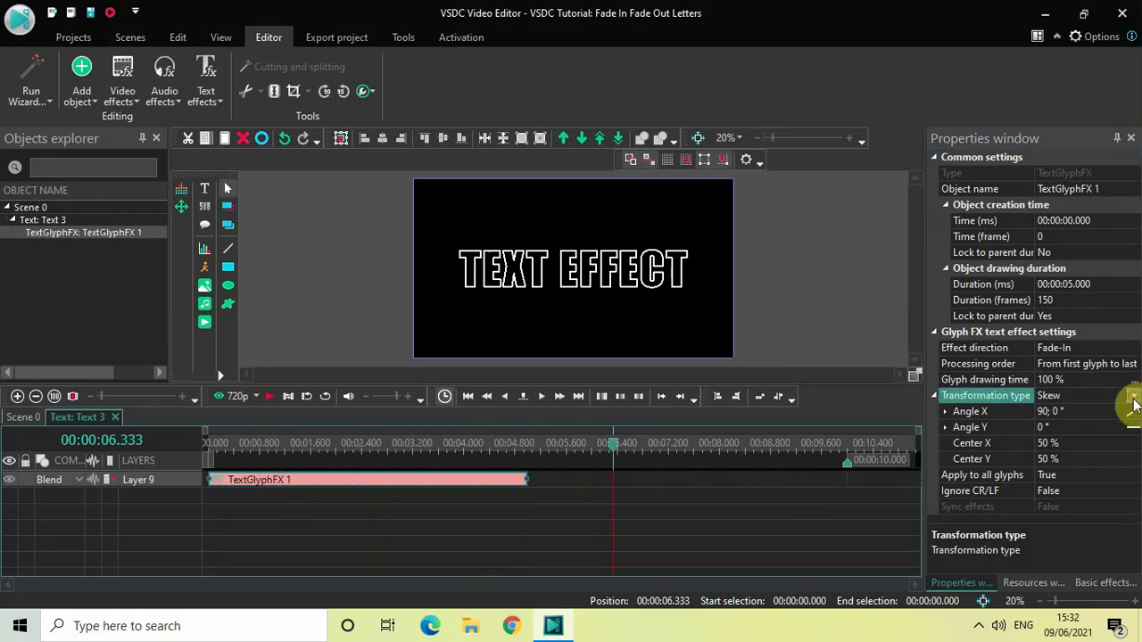
left_click(1066, 442)
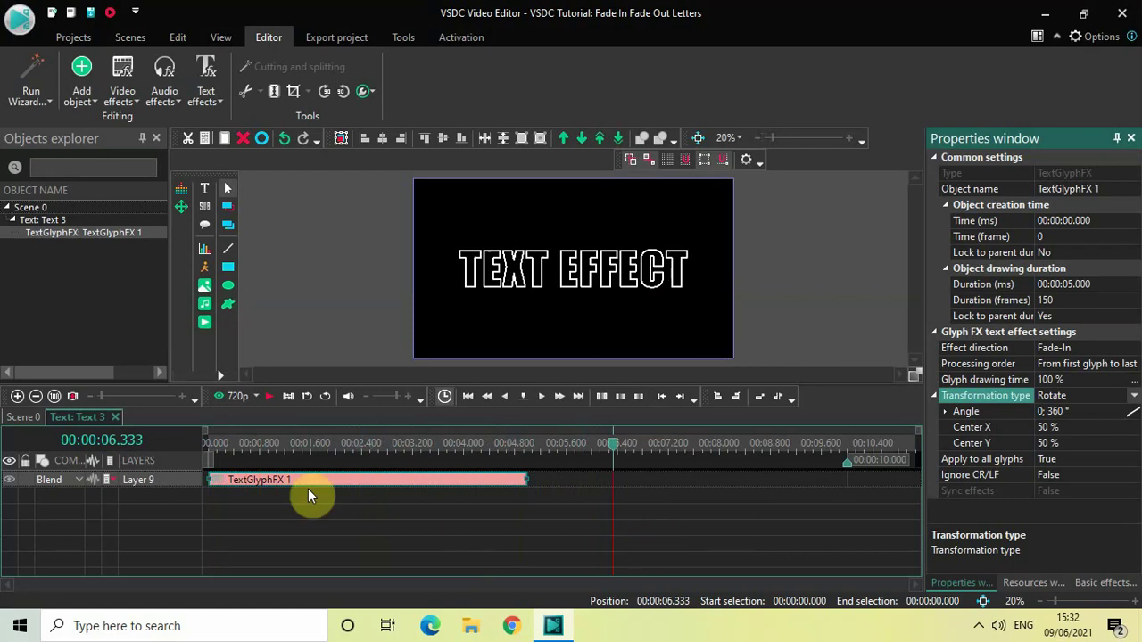
left_click(207, 444)
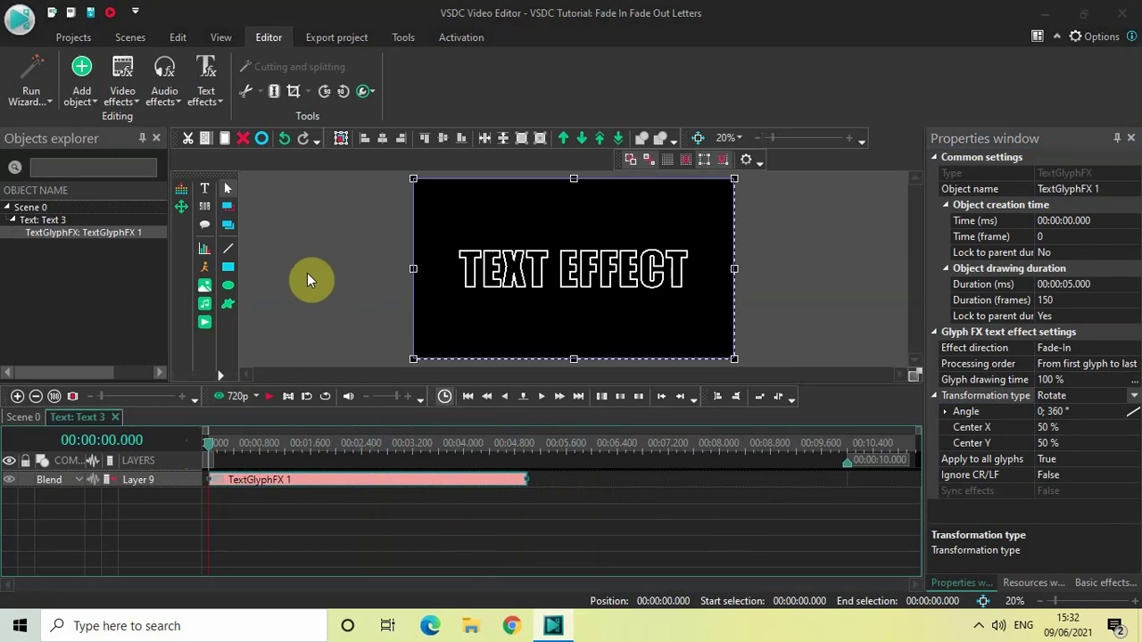
key("space")
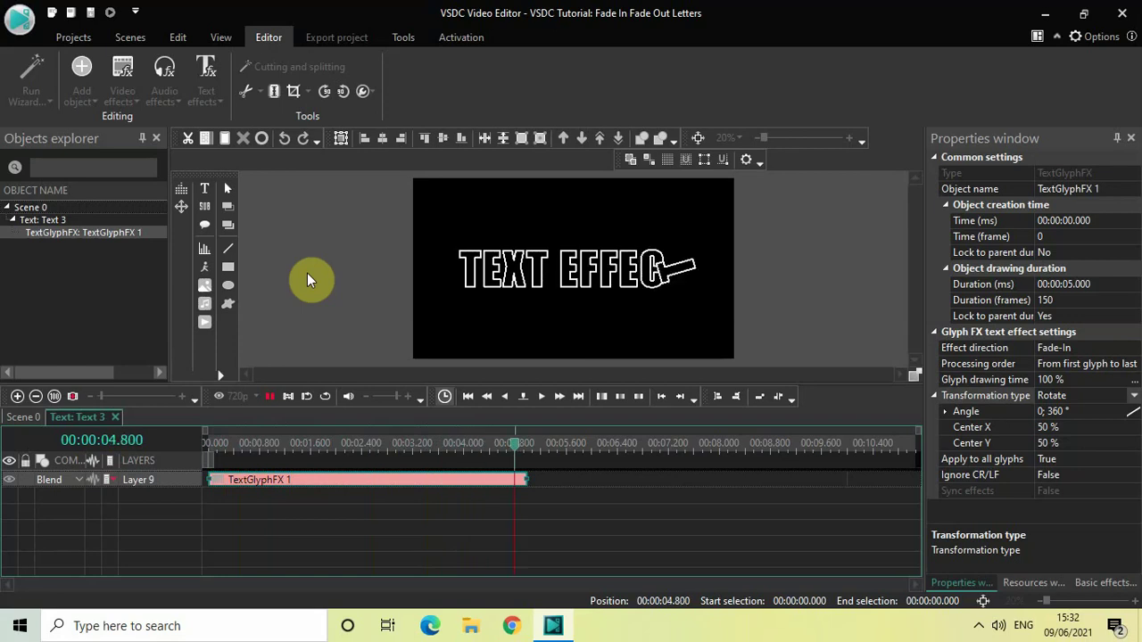
key("space")
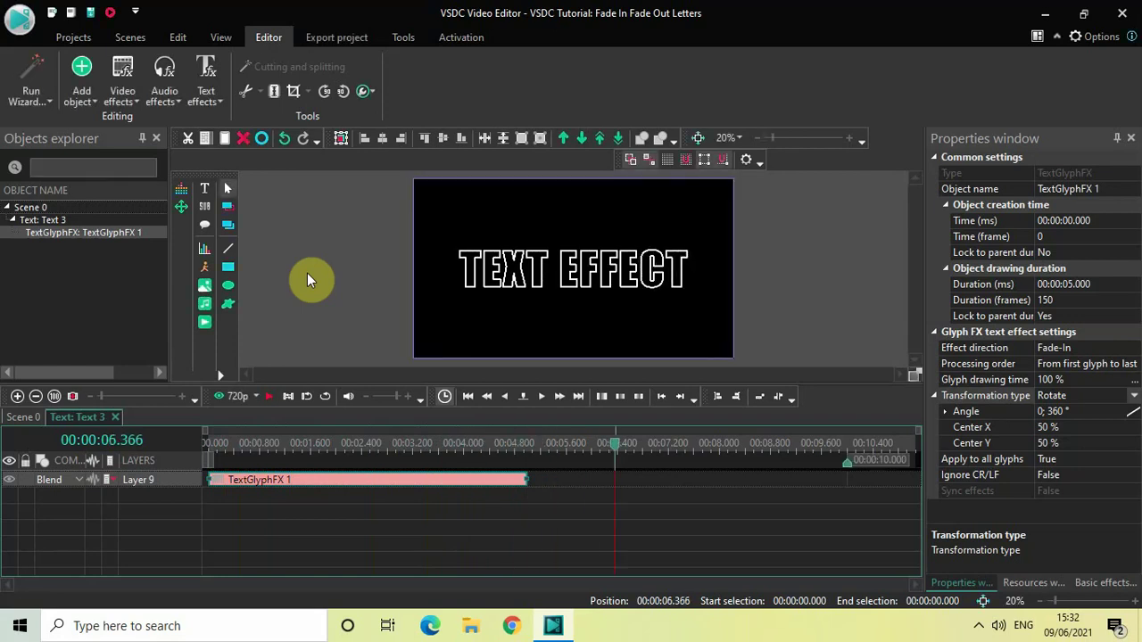
left_click(221, 103)
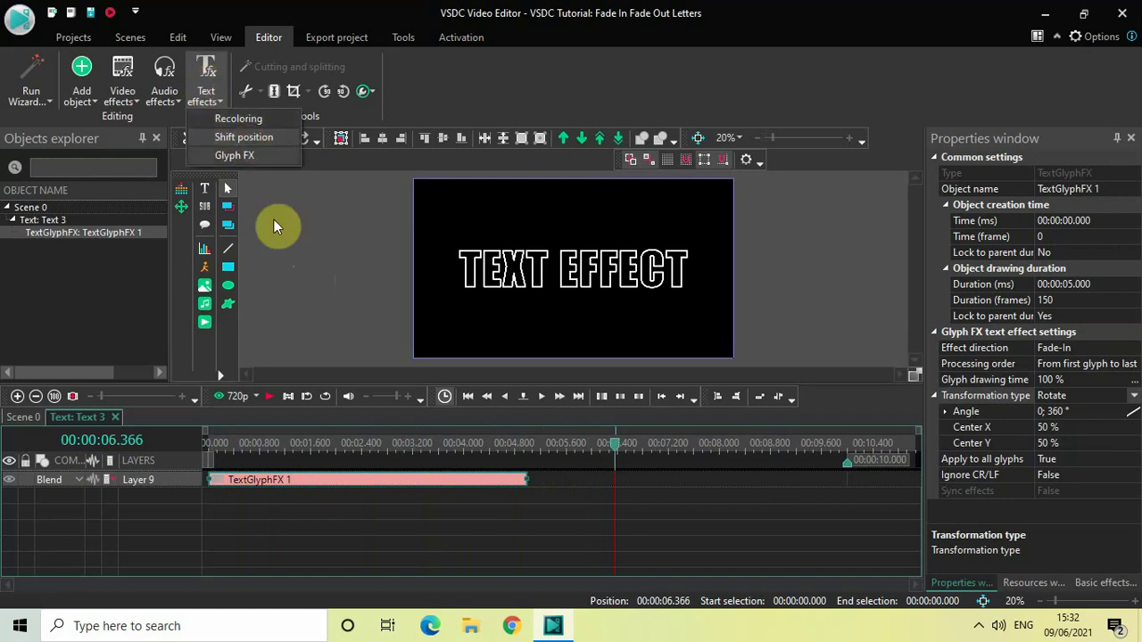
left_click(337, 519)
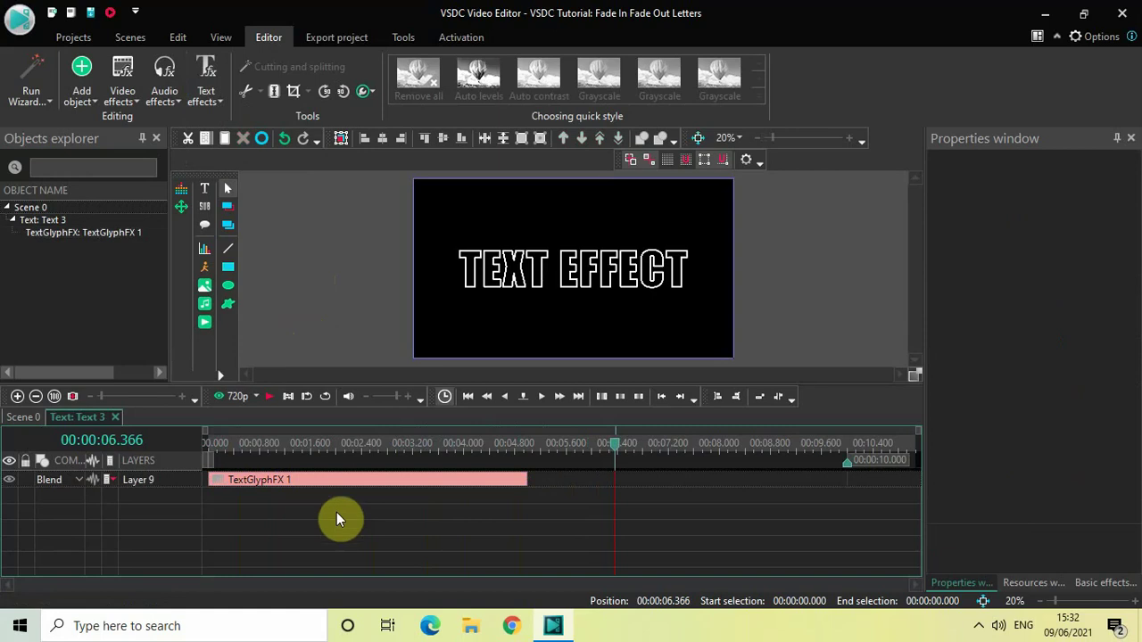
left_click(340, 485)
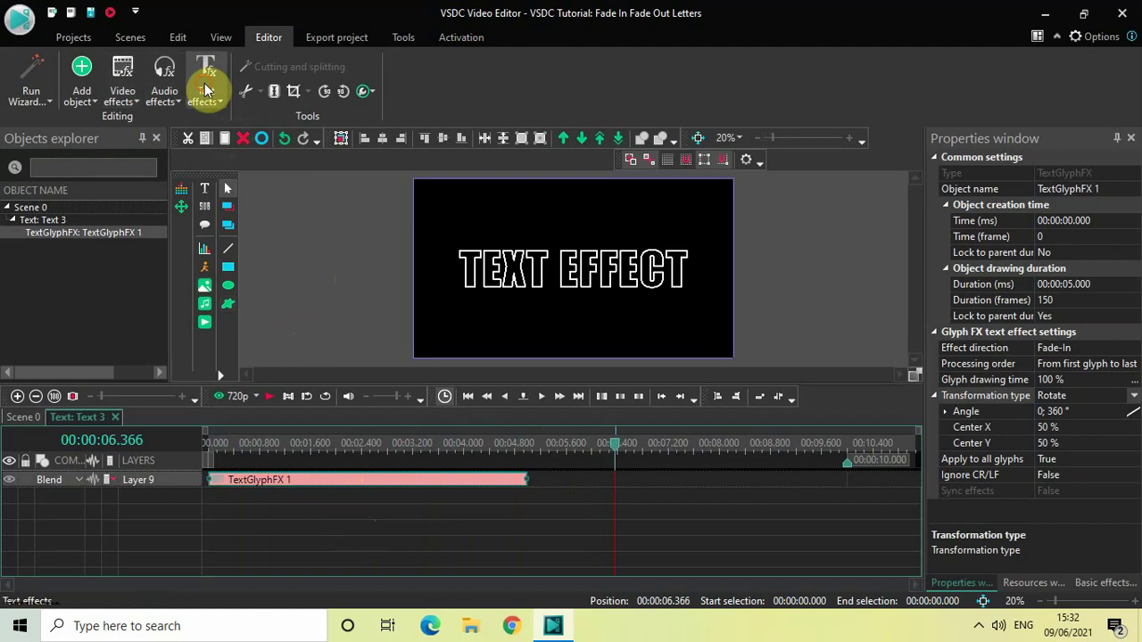
left_click(204, 90)
left_click(336, 558)
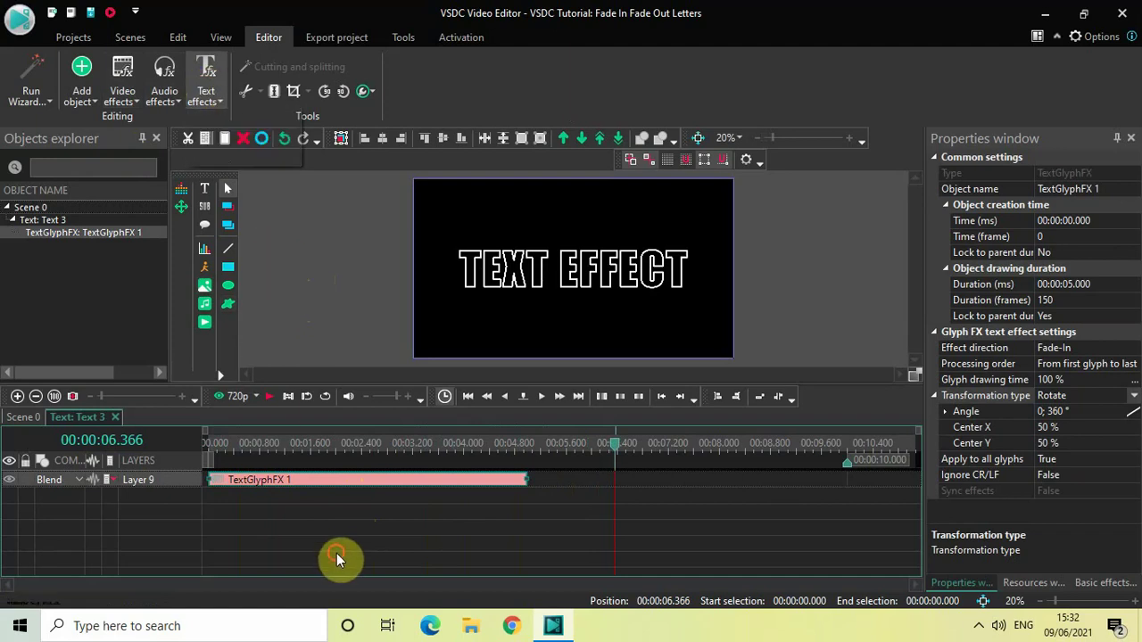
left_click(342, 479)
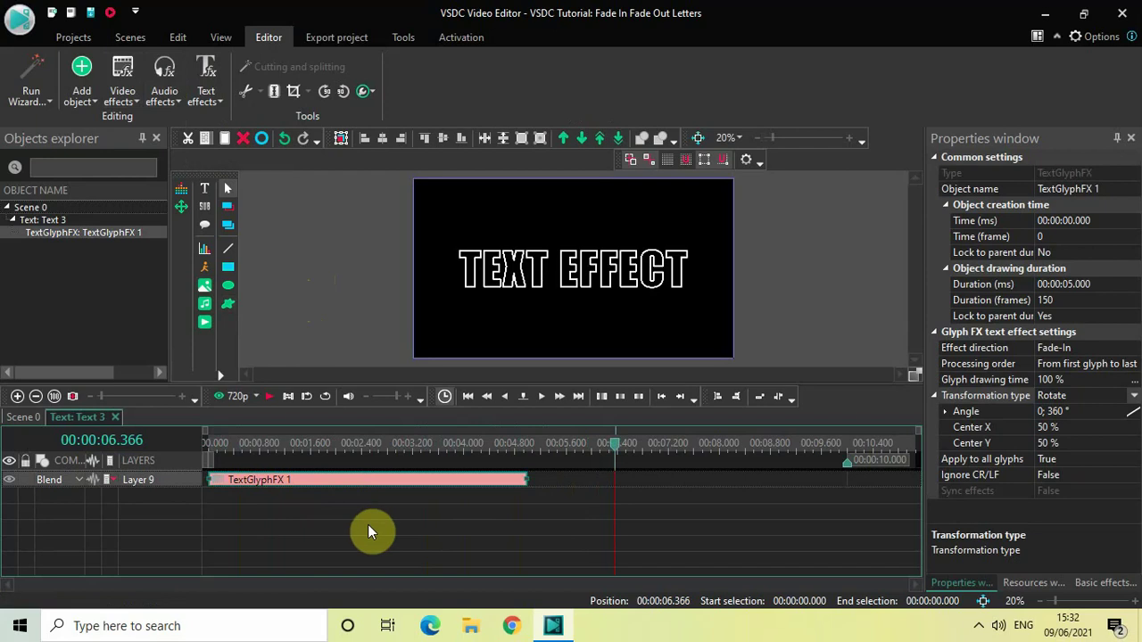